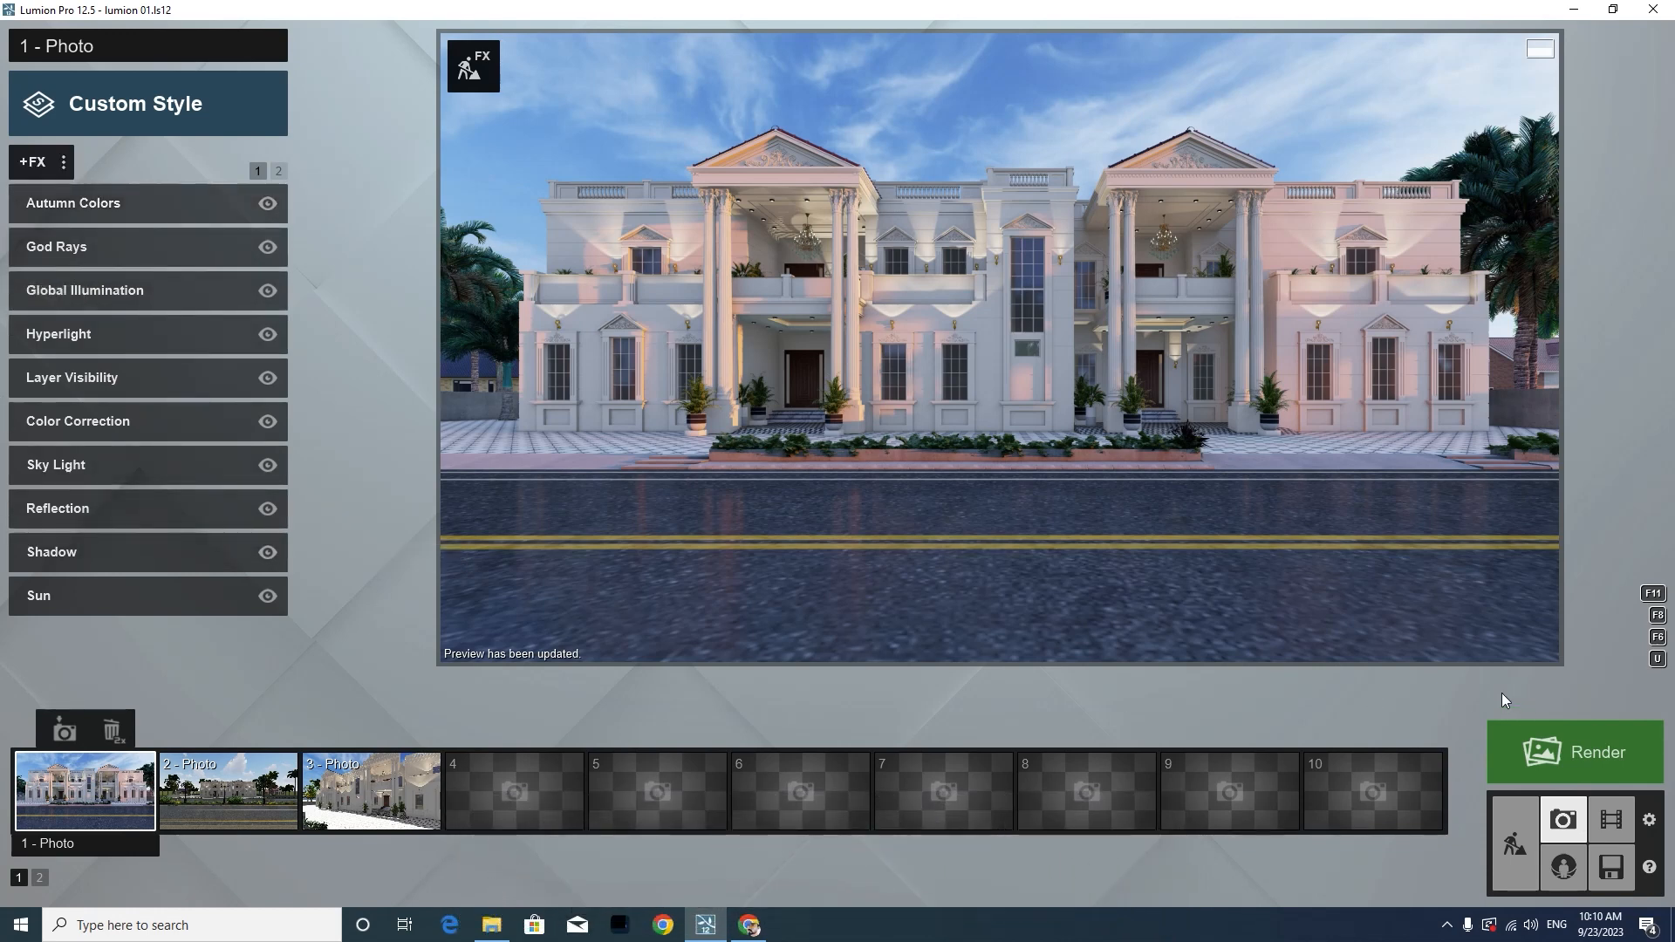
Switch to Movie mode, delete the existing clip in slot 2, and select the empty slot 1
{"action": "left_click", "coordinate": [1611, 820]}
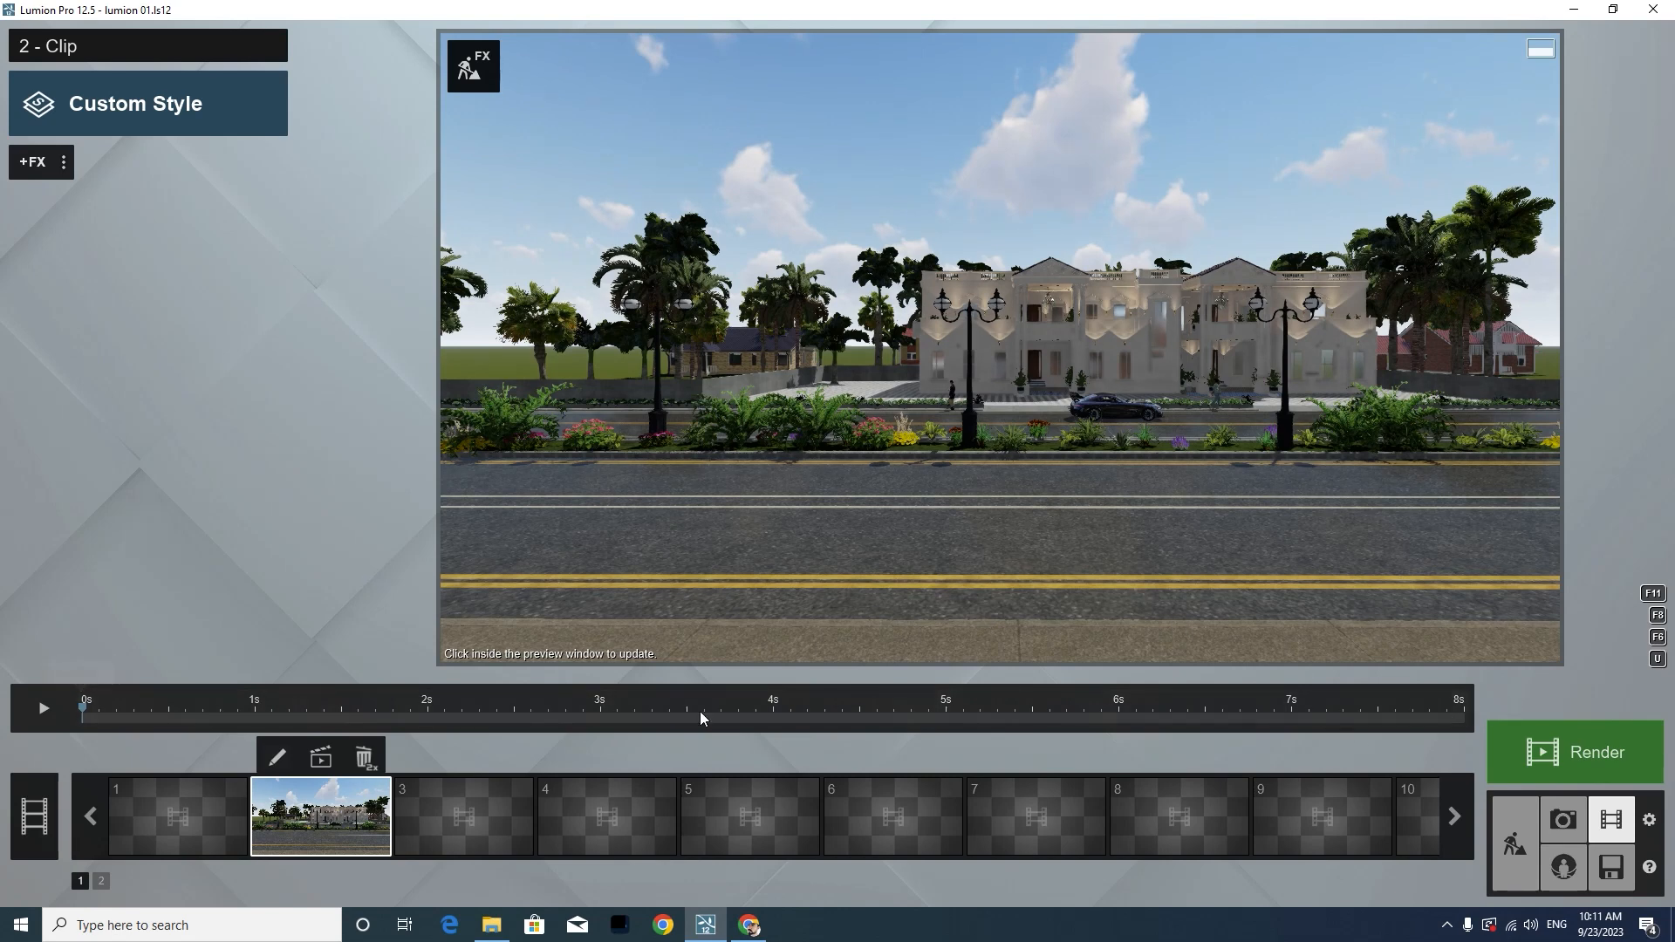
{"action": "double_click", "coordinate": [363, 756]}
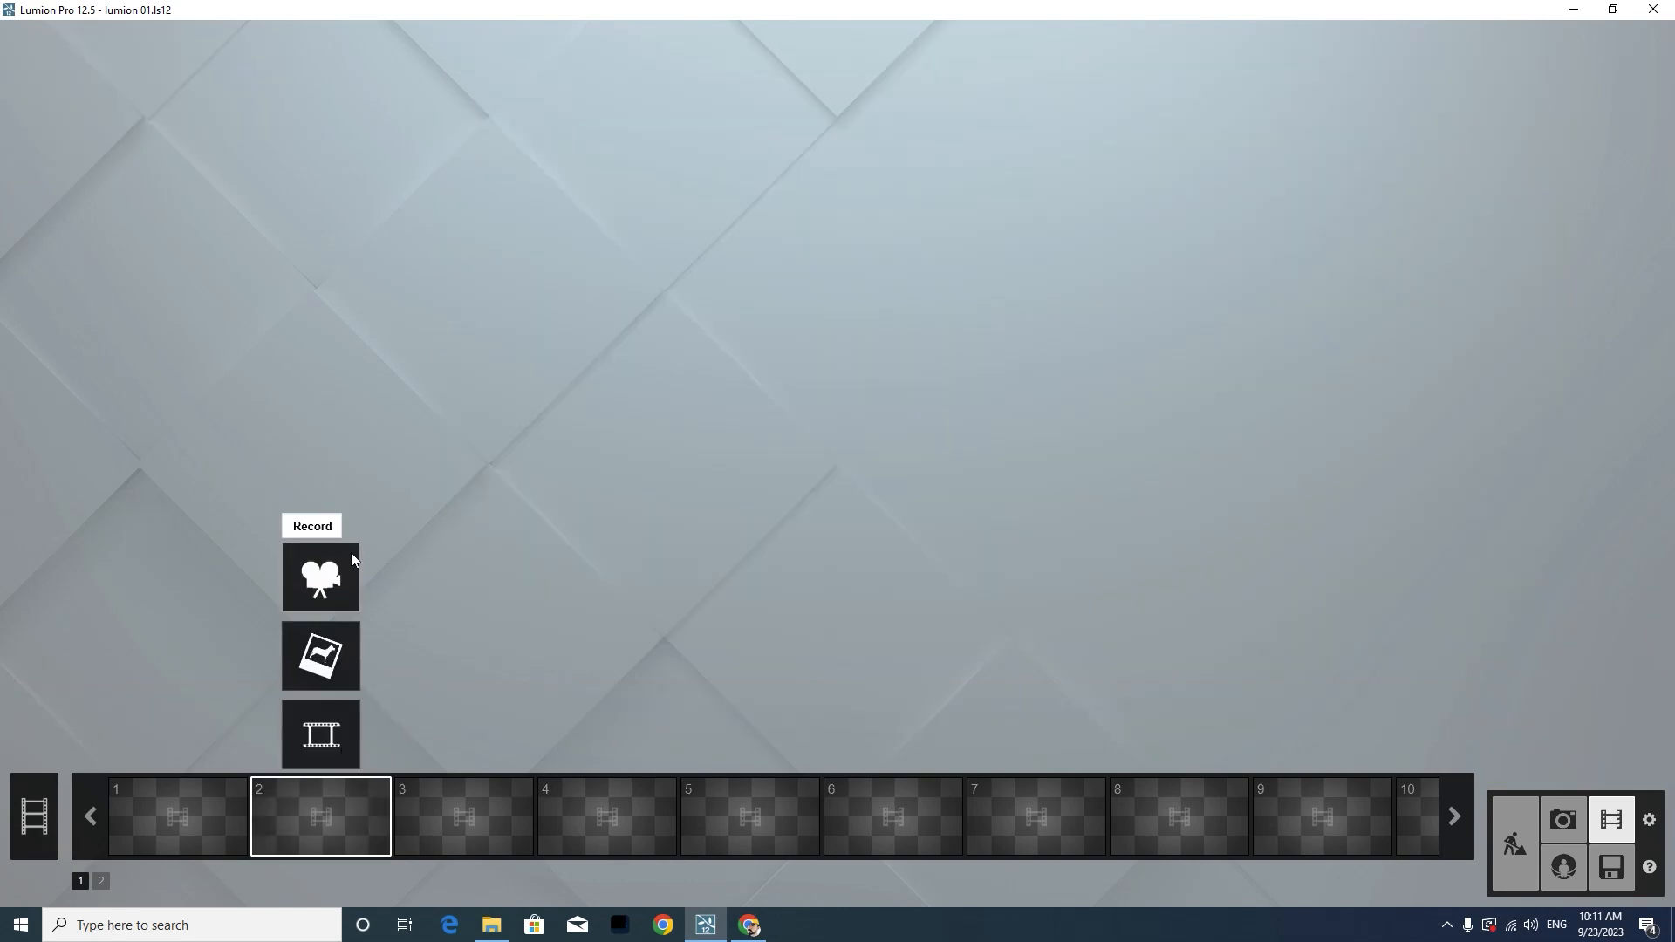
{"action": "left_click", "coordinate": [194, 798]}
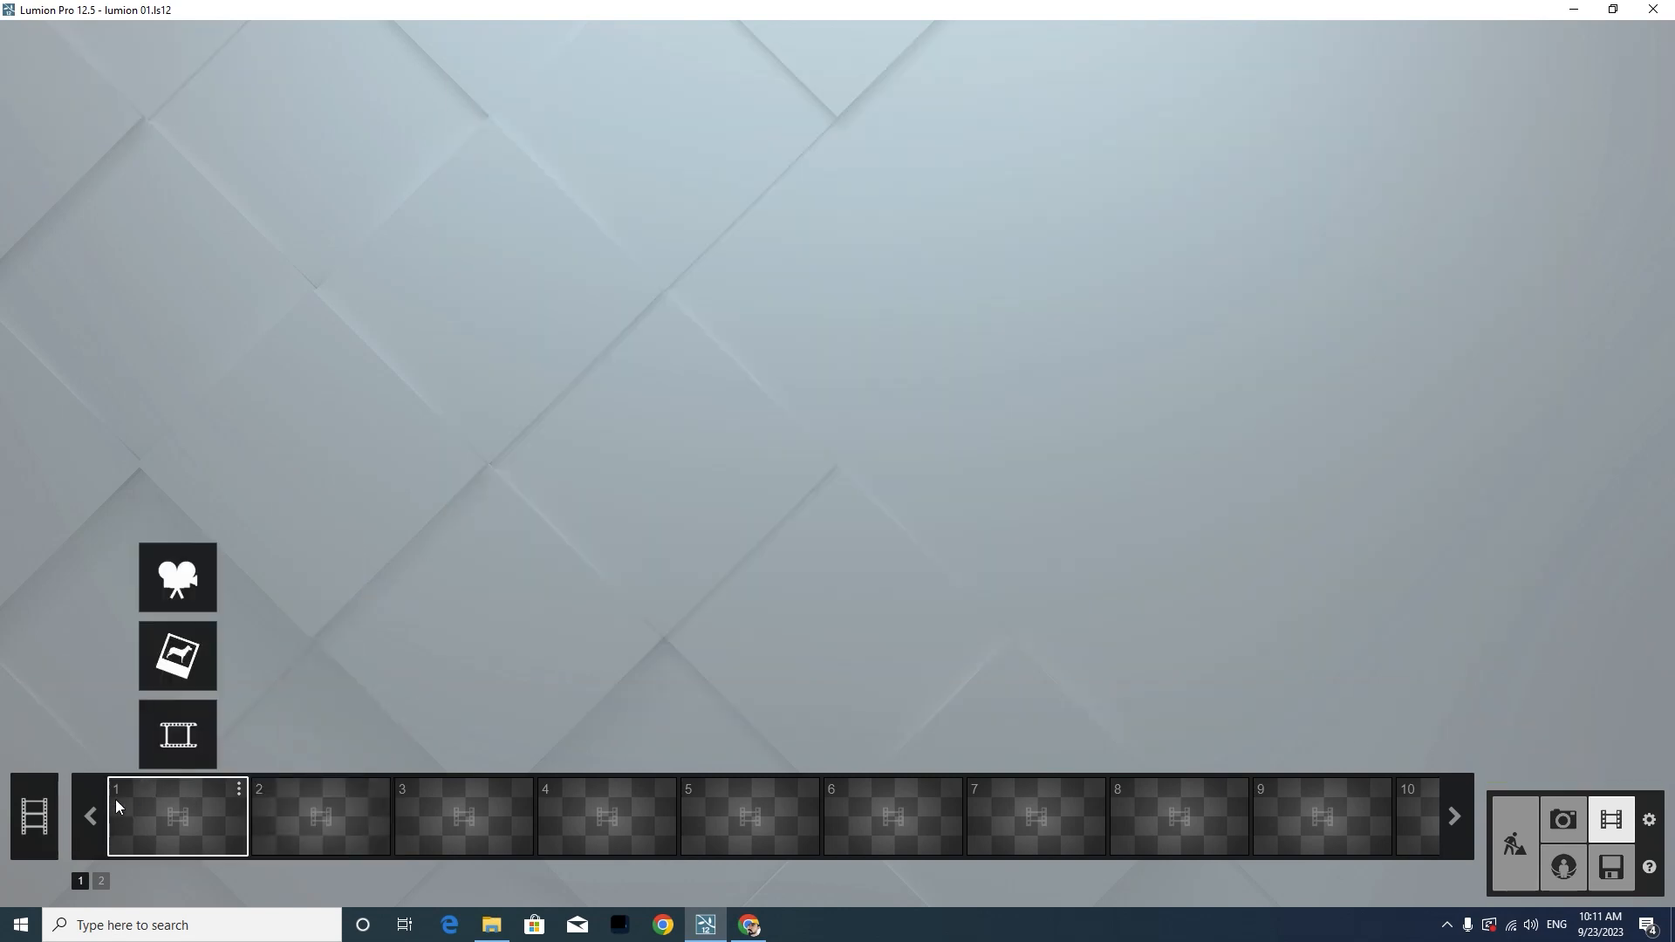
Look through the row of movie clip slots up to slot 27 and return to the first slots
{"action": "left_click", "coordinate": [1459, 815]}
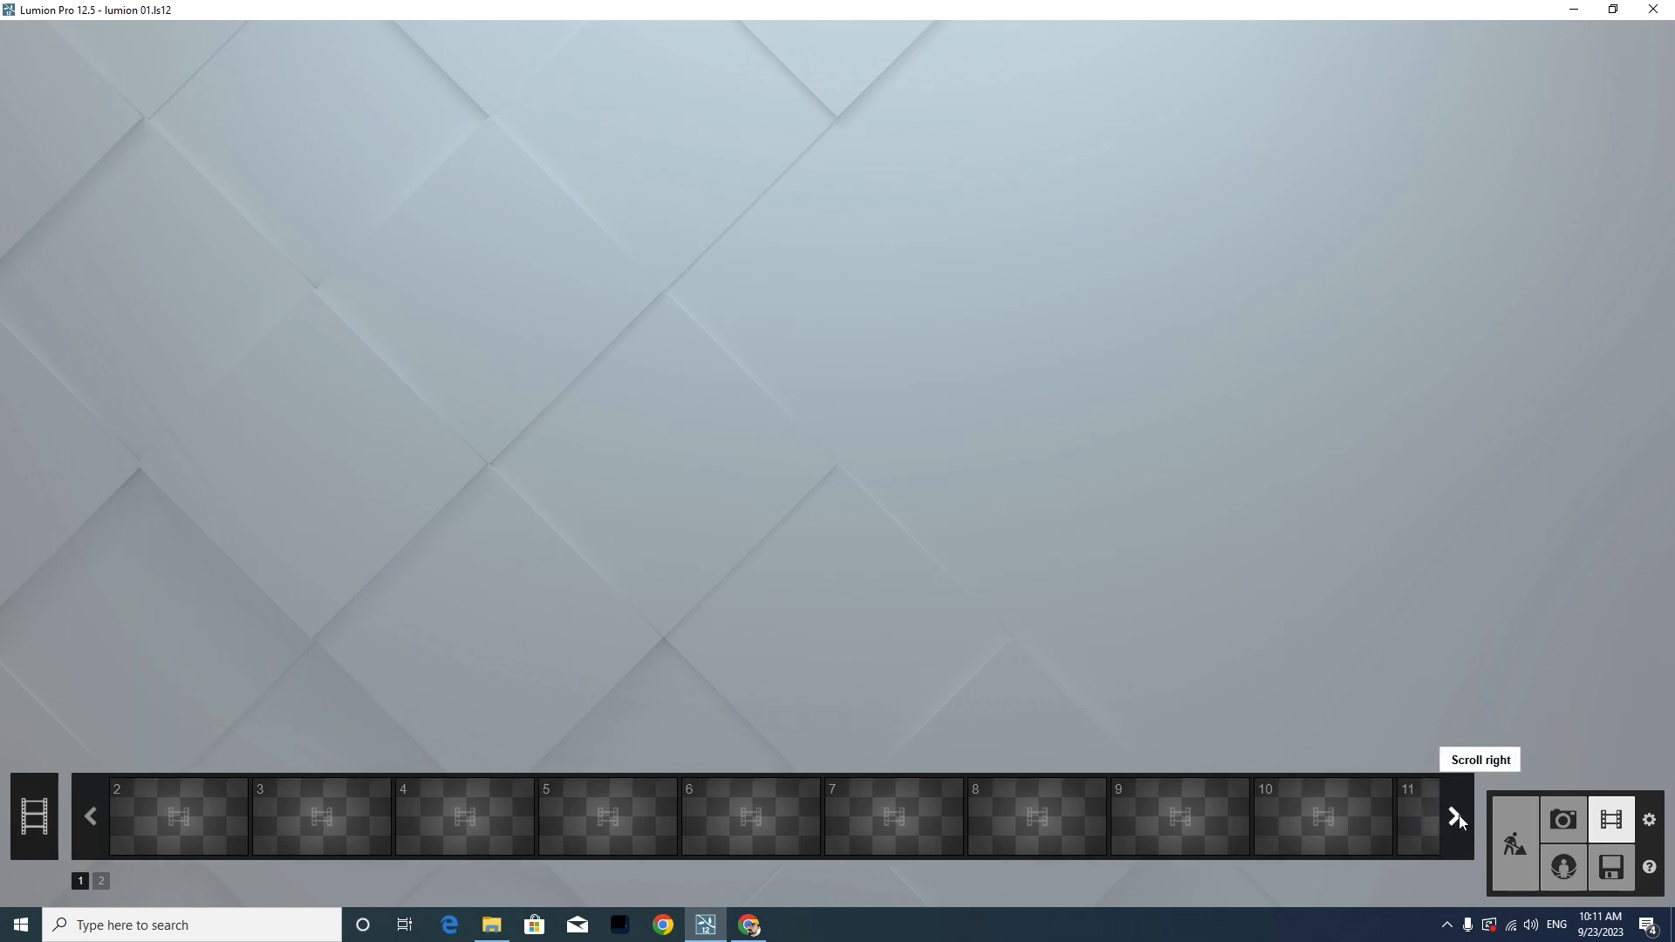
{"action": "left_click", "coordinate": [1459, 815]}
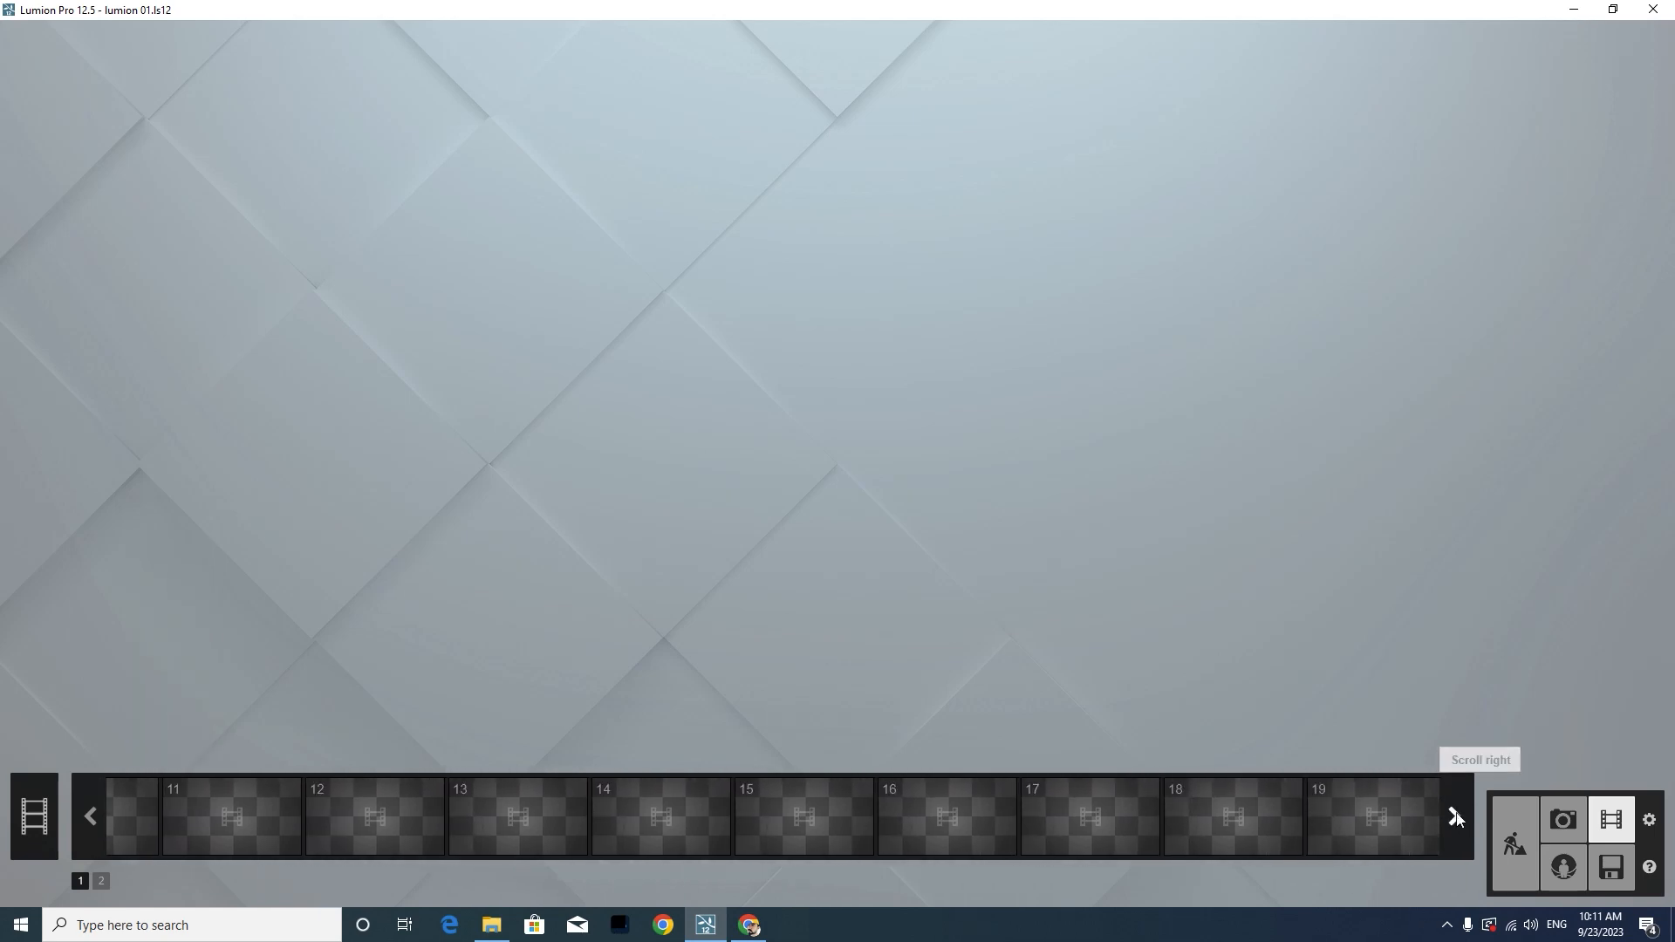
{"action": "left_click", "coordinate": [1456, 816]}
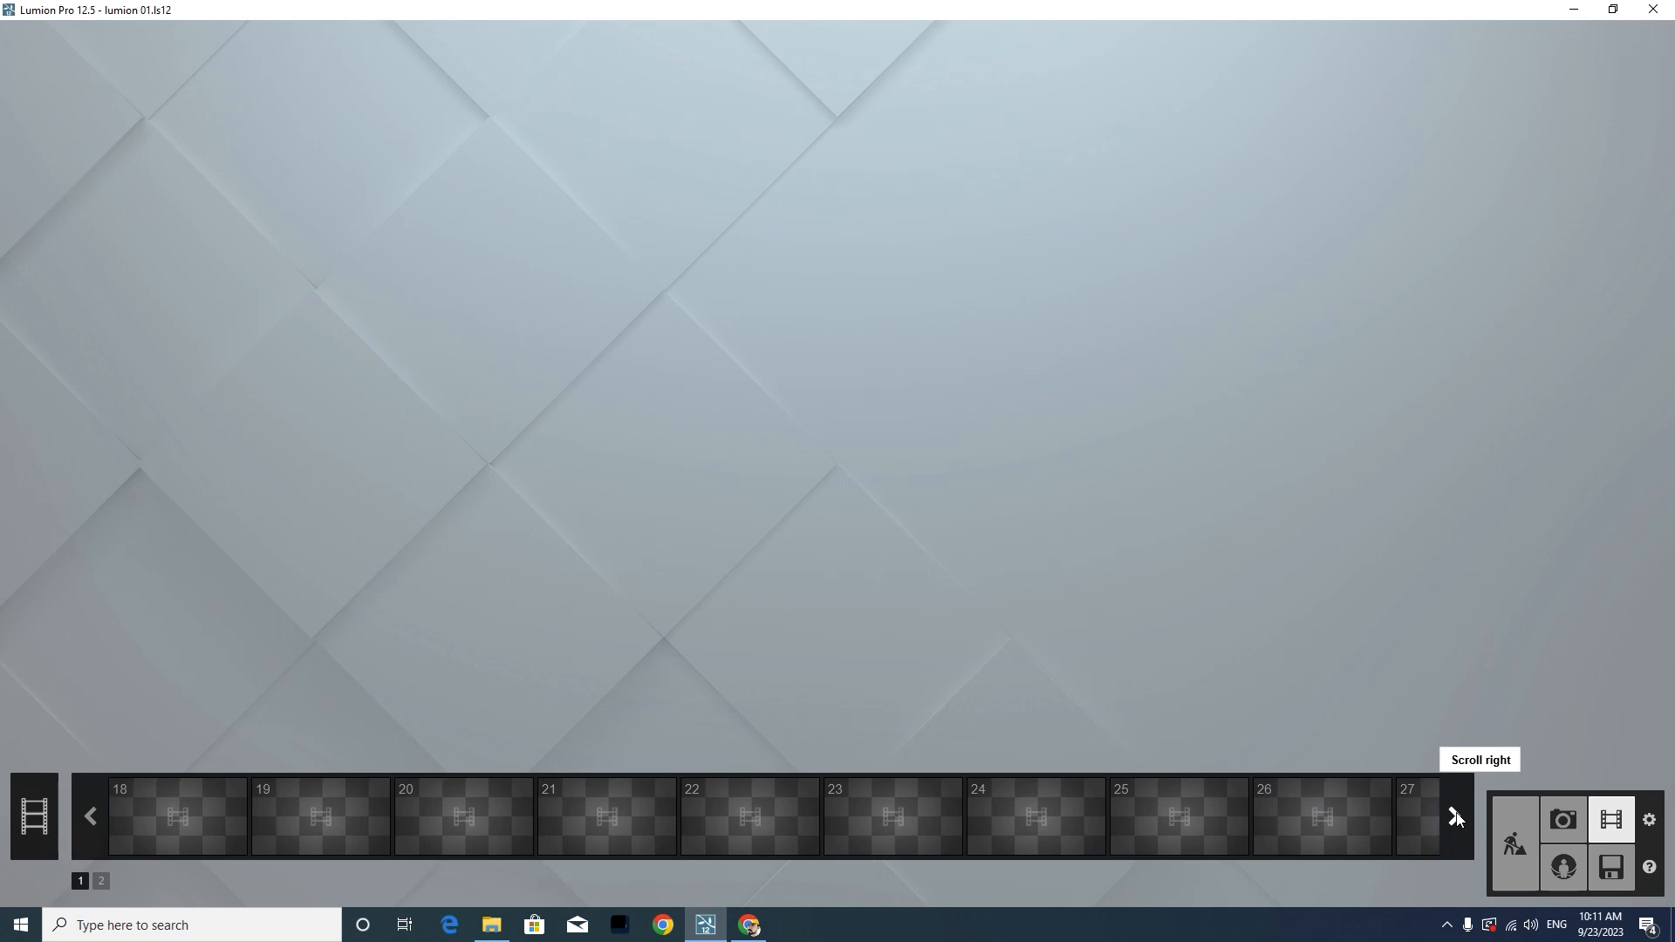
{"action": "left_click", "coordinate": [98, 816]}
{"action": "left_click", "coordinate": [98, 816]}
{"action": "left_click", "coordinate": [98, 816]}
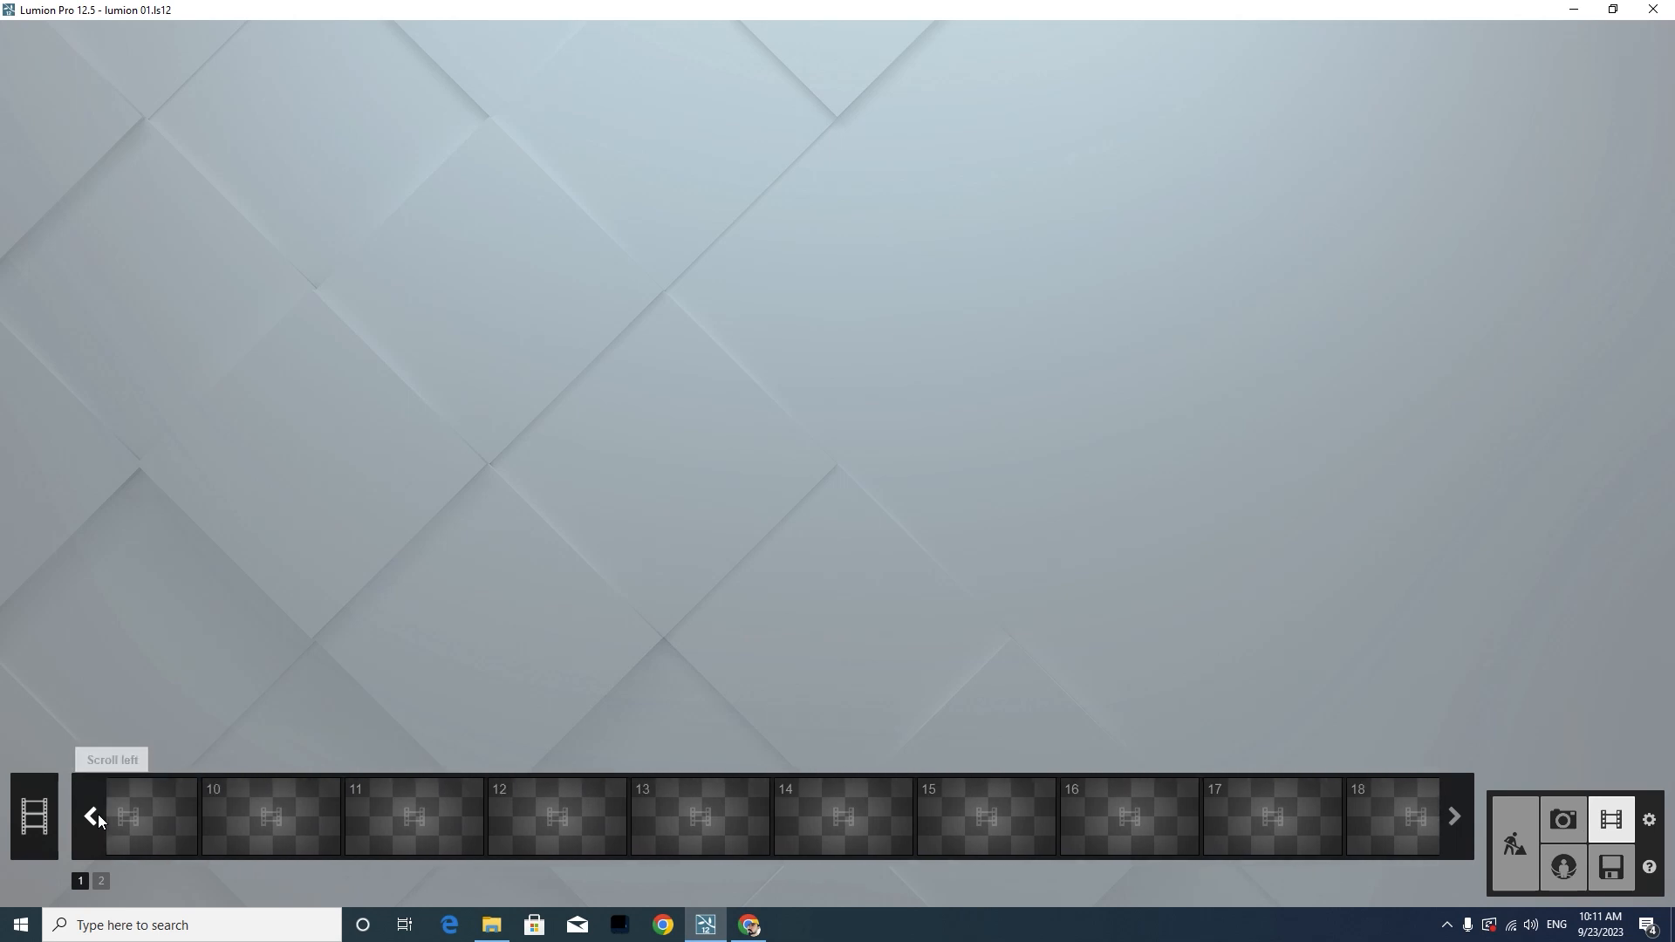
{"action": "left_click", "coordinate": [98, 816]}
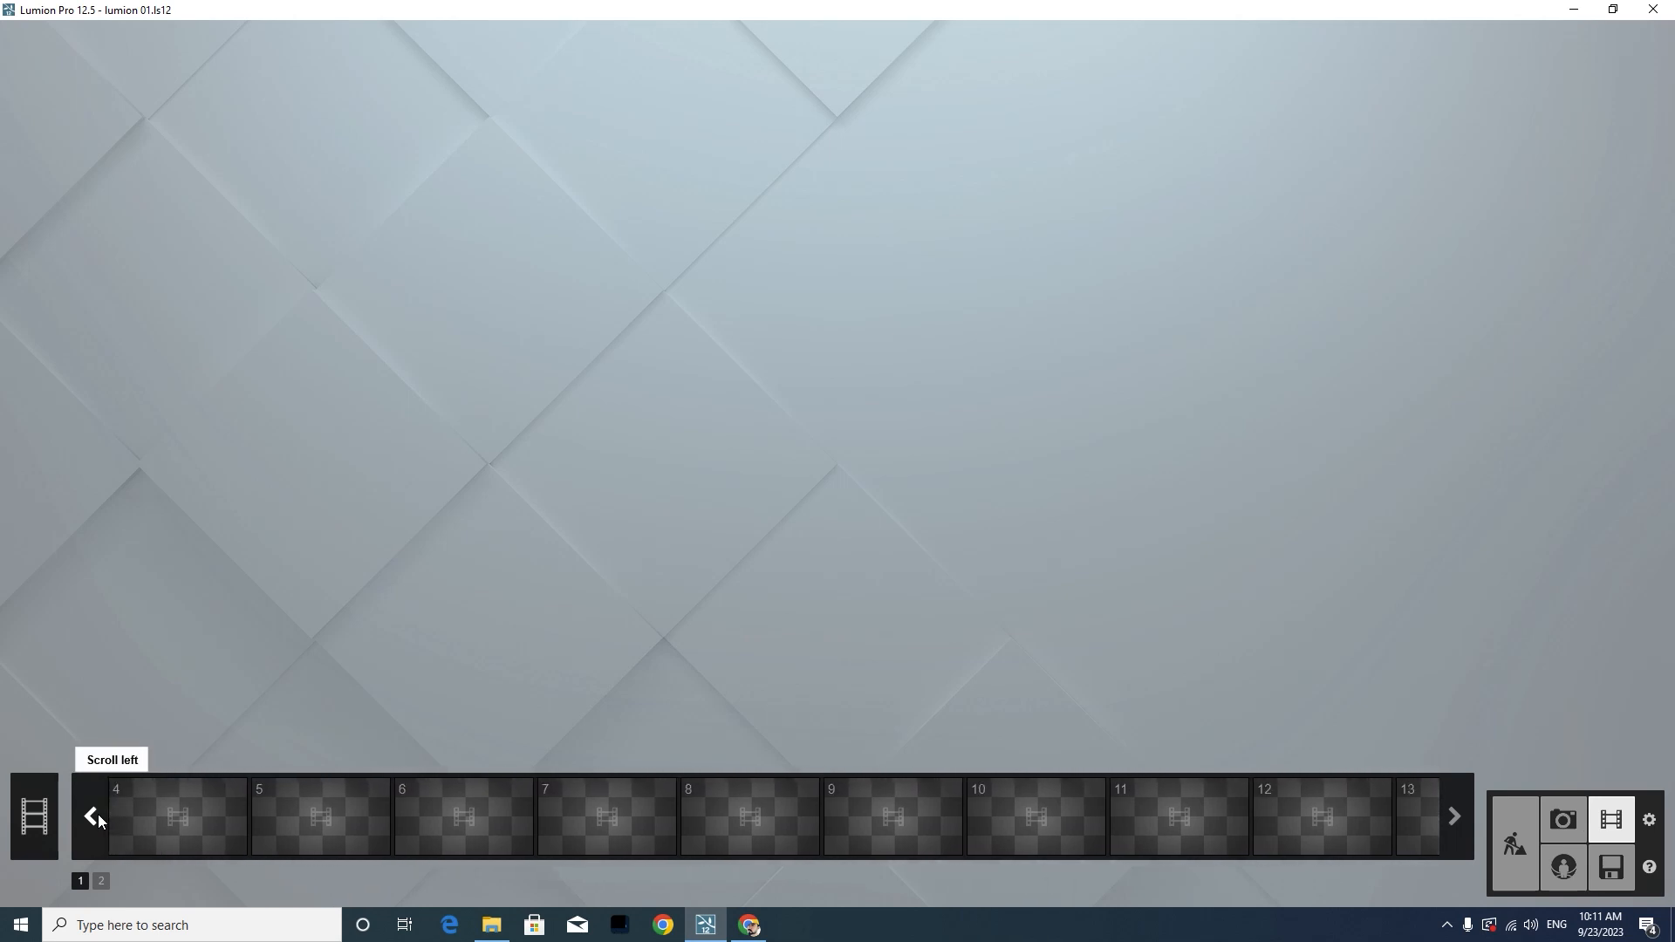
{"action": "left_click", "coordinate": [98, 816]}
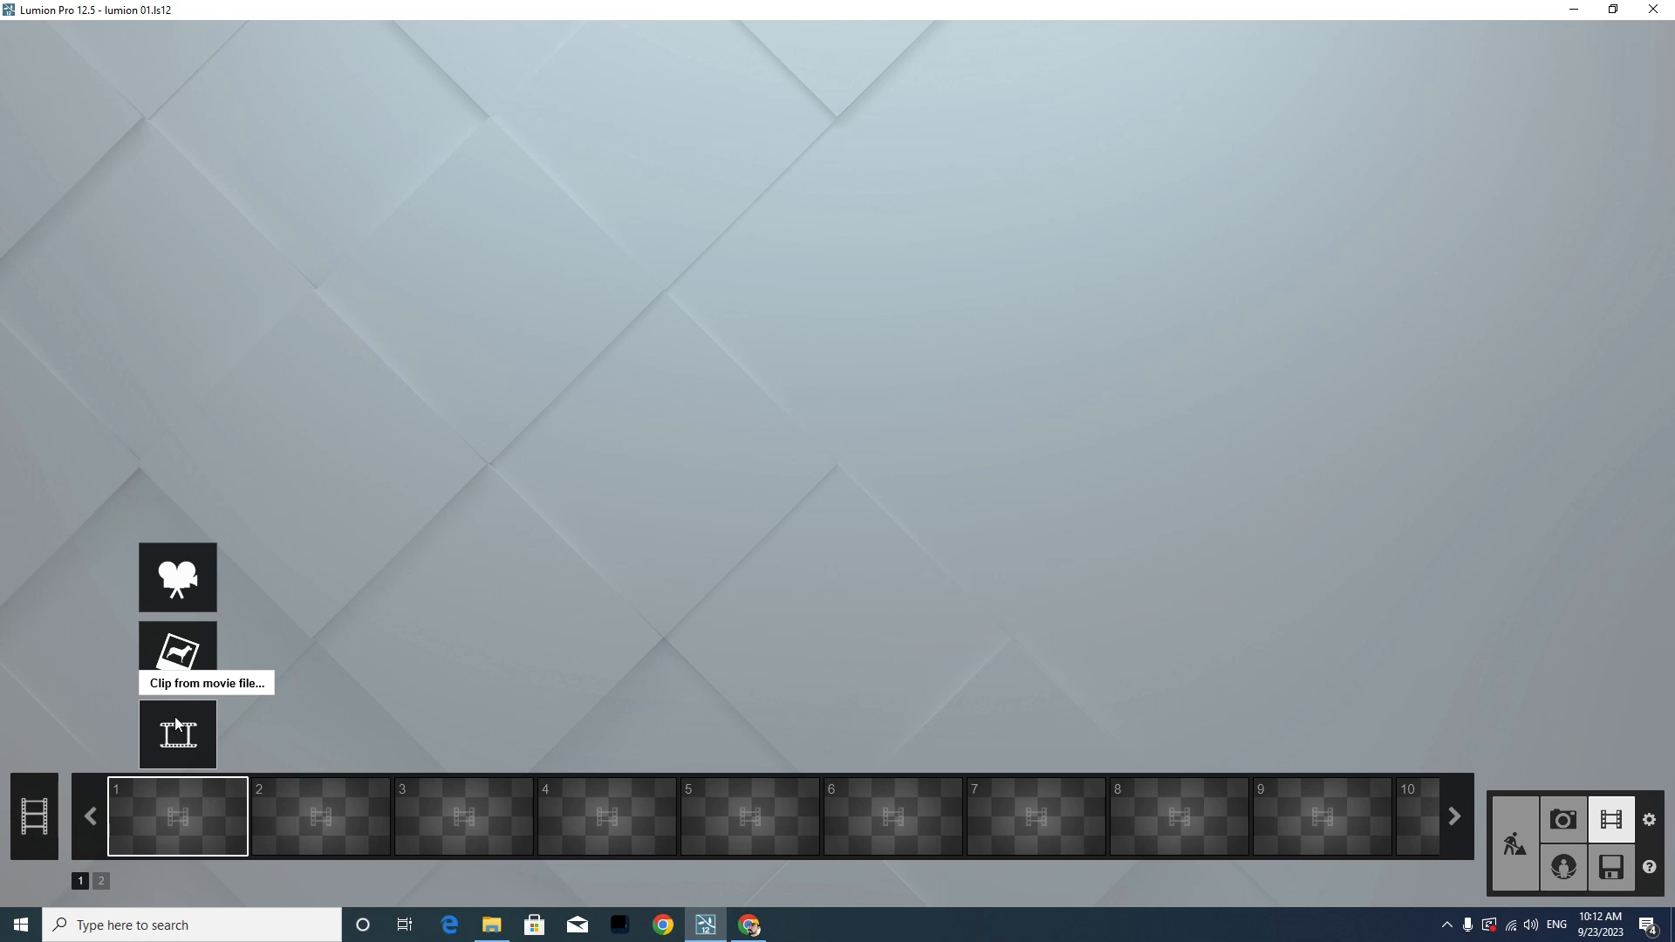
Start recording a clip in slot 1 and bring the camera forward across the road toward the villa at about 2.2 m height, tilted slightly upward
{"action": "left_click", "coordinate": [188, 582]}
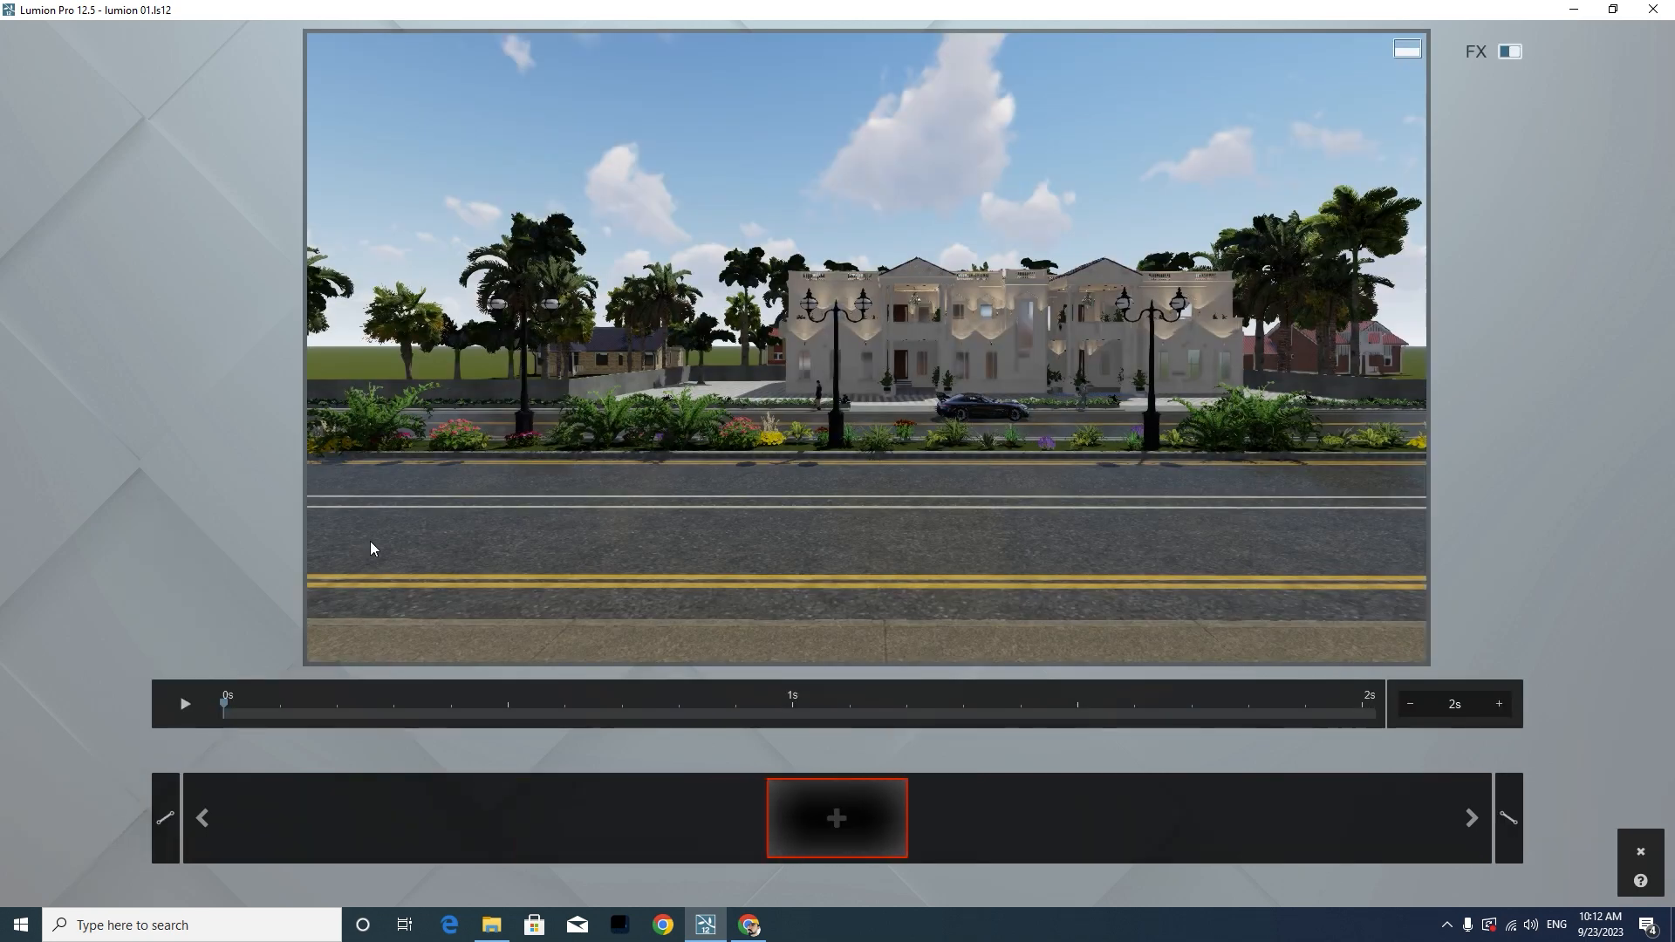
{"action": "mouse_move", "coordinate": [1075, 329]}
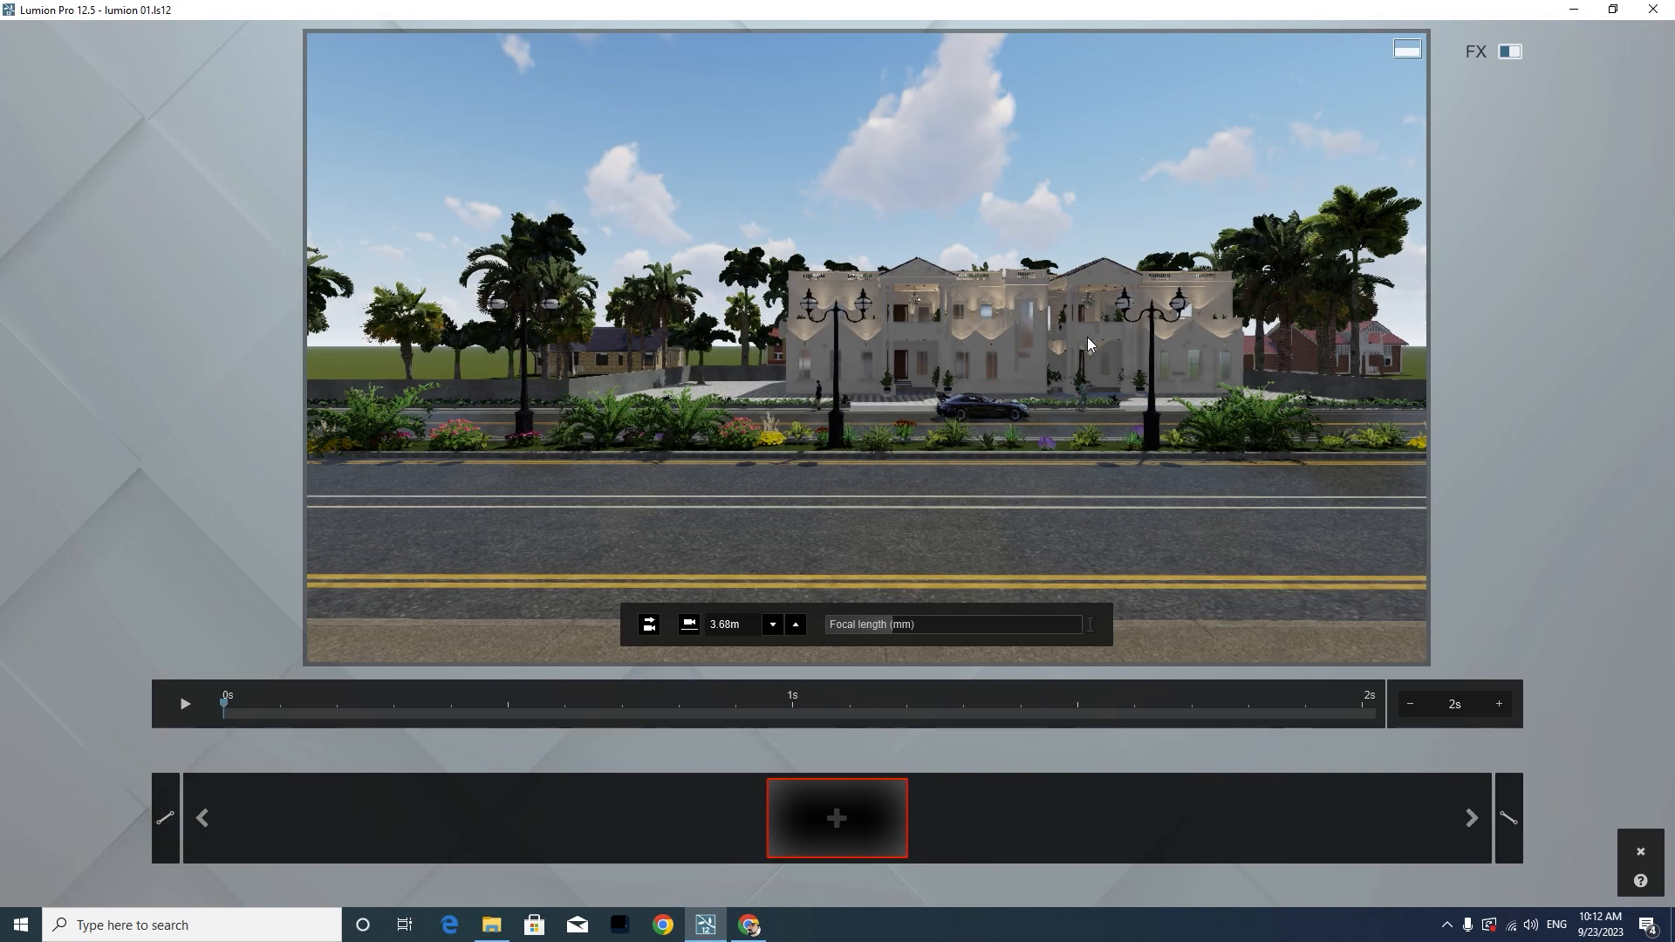
{"action": "key", "text": "w"}
{"action": "key", "text": "w"}
{"action": "key", "text": "w"}
{"action": "key", "text": "w"}
{"action": "key", "text": "w"}
{"action": "key", "text": "w"}
{"action": "key", "text": "w"}
{"action": "key", "text": "w"}
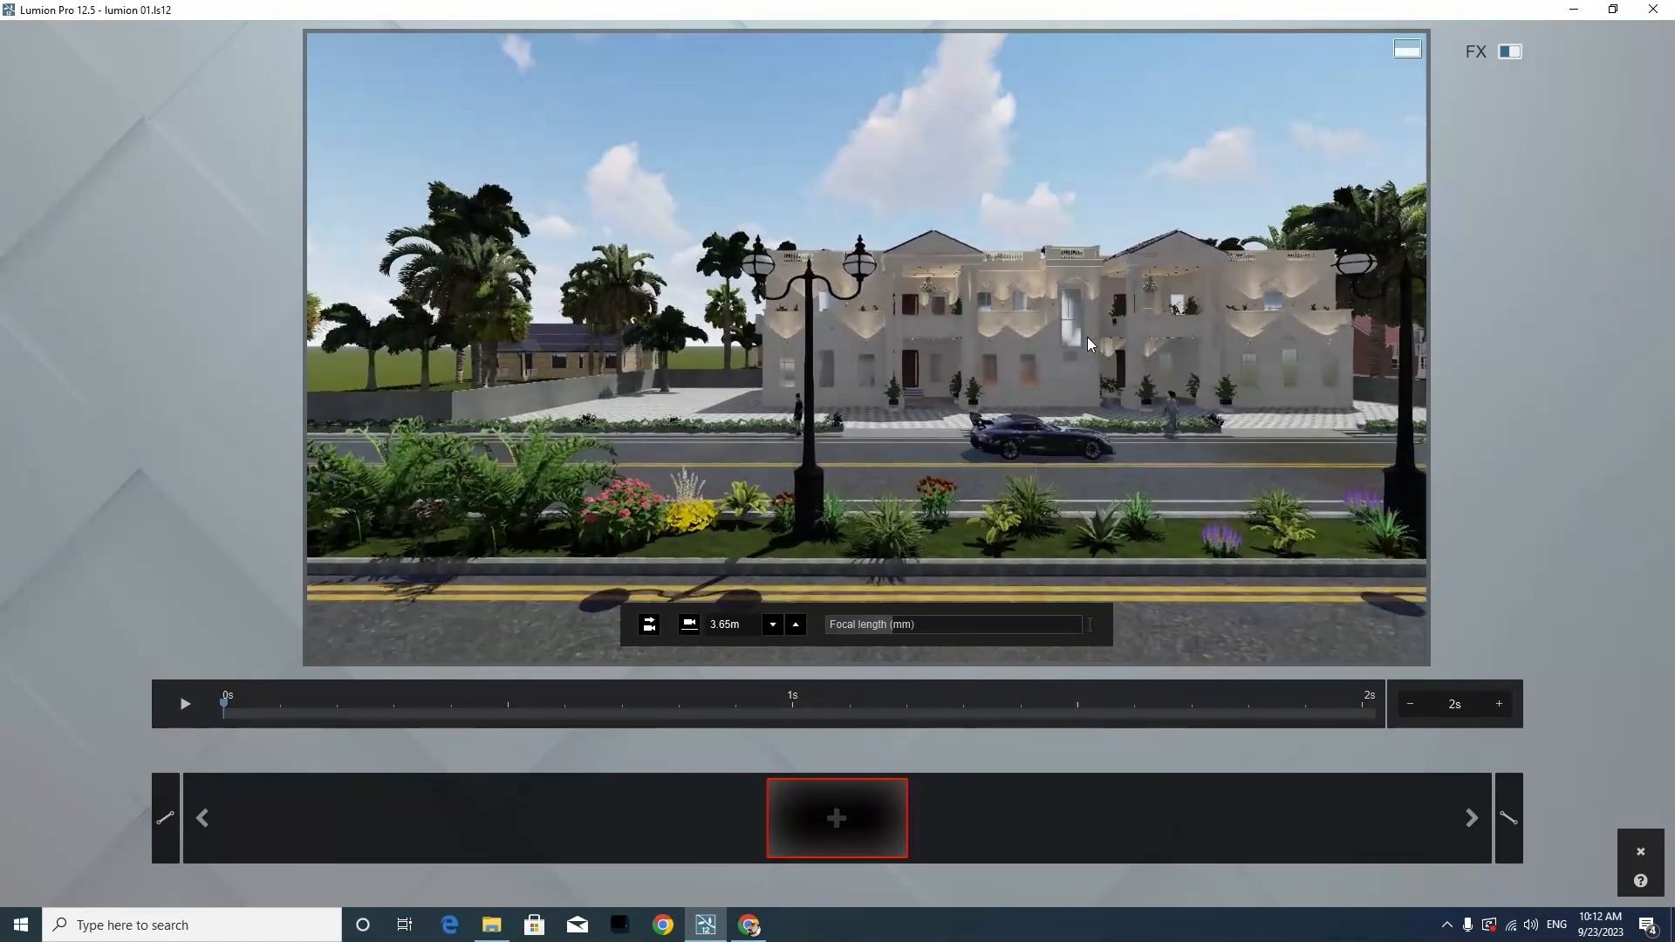
{"action": "key", "text": "w"}
{"action": "key", "text": "w"}
{"action": "key", "text": "w"}
{"action": "key", "text": "w"}
{"action": "key", "text": "w"}
{"action": "key", "text": "w"}
{"action": "key", "text": "w"}
{"action": "key", "text": "w"}
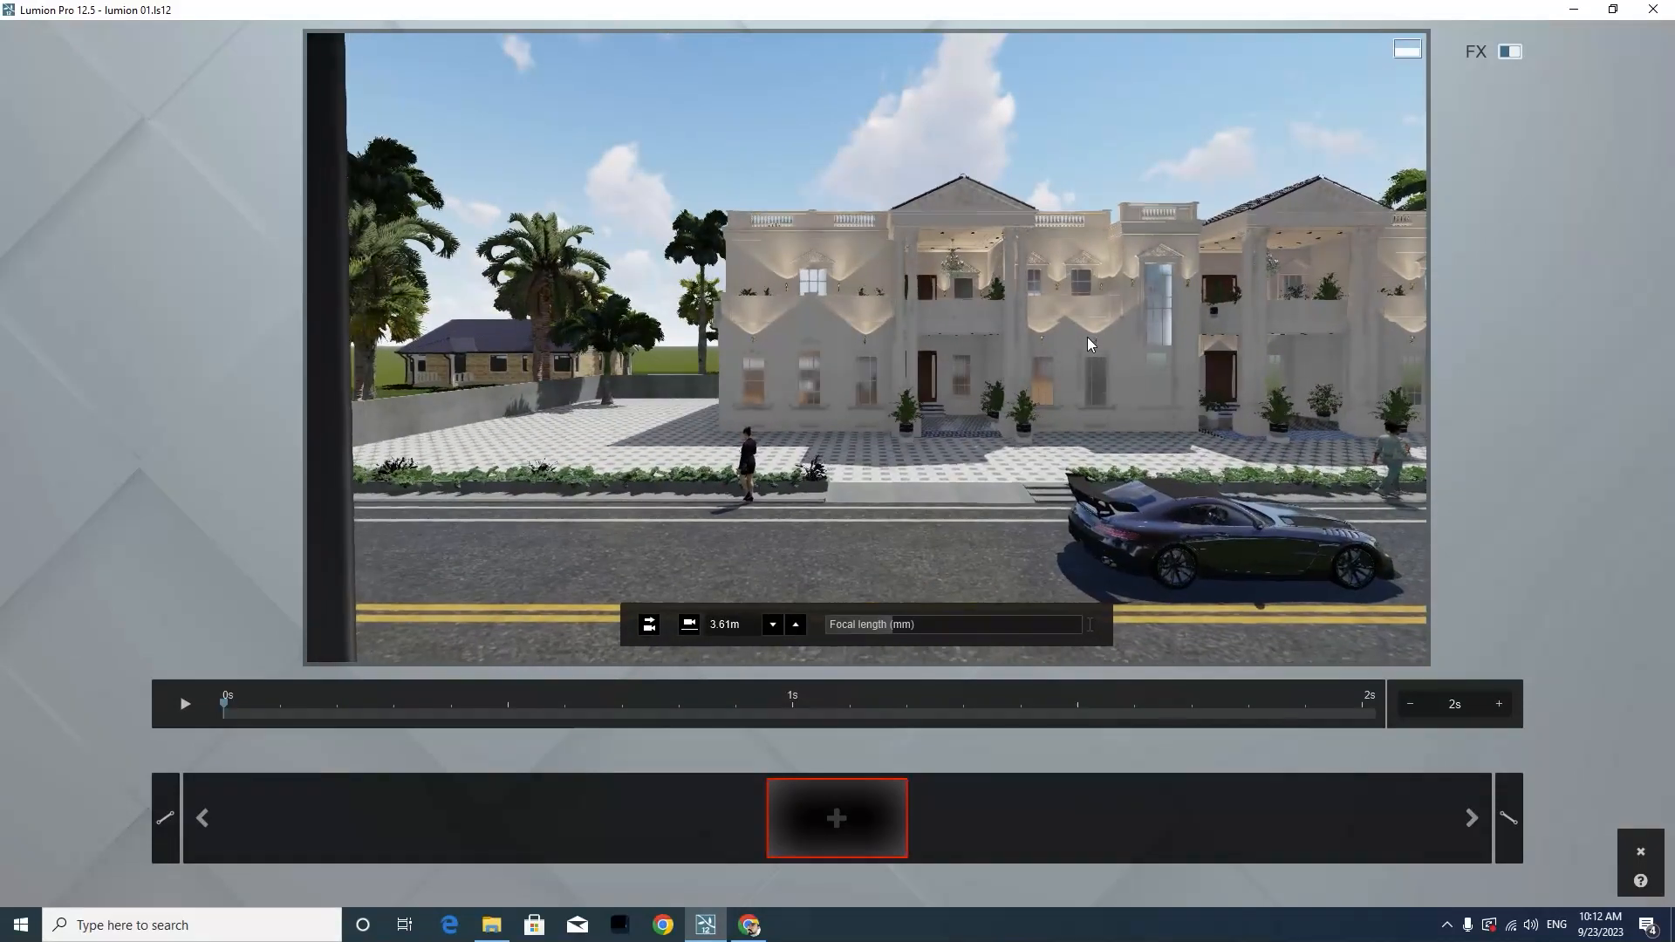
{"action": "key", "text": "w"}
{"action": "key", "text": "w"}
{"action": "key", "text": "w"}
{"action": "key", "text": "w"}
{"action": "key", "text": "w"}
{"action": "key", "text": "w"}
{"action": "key", "text": "w"}
{"action": "key", "text": "w"}
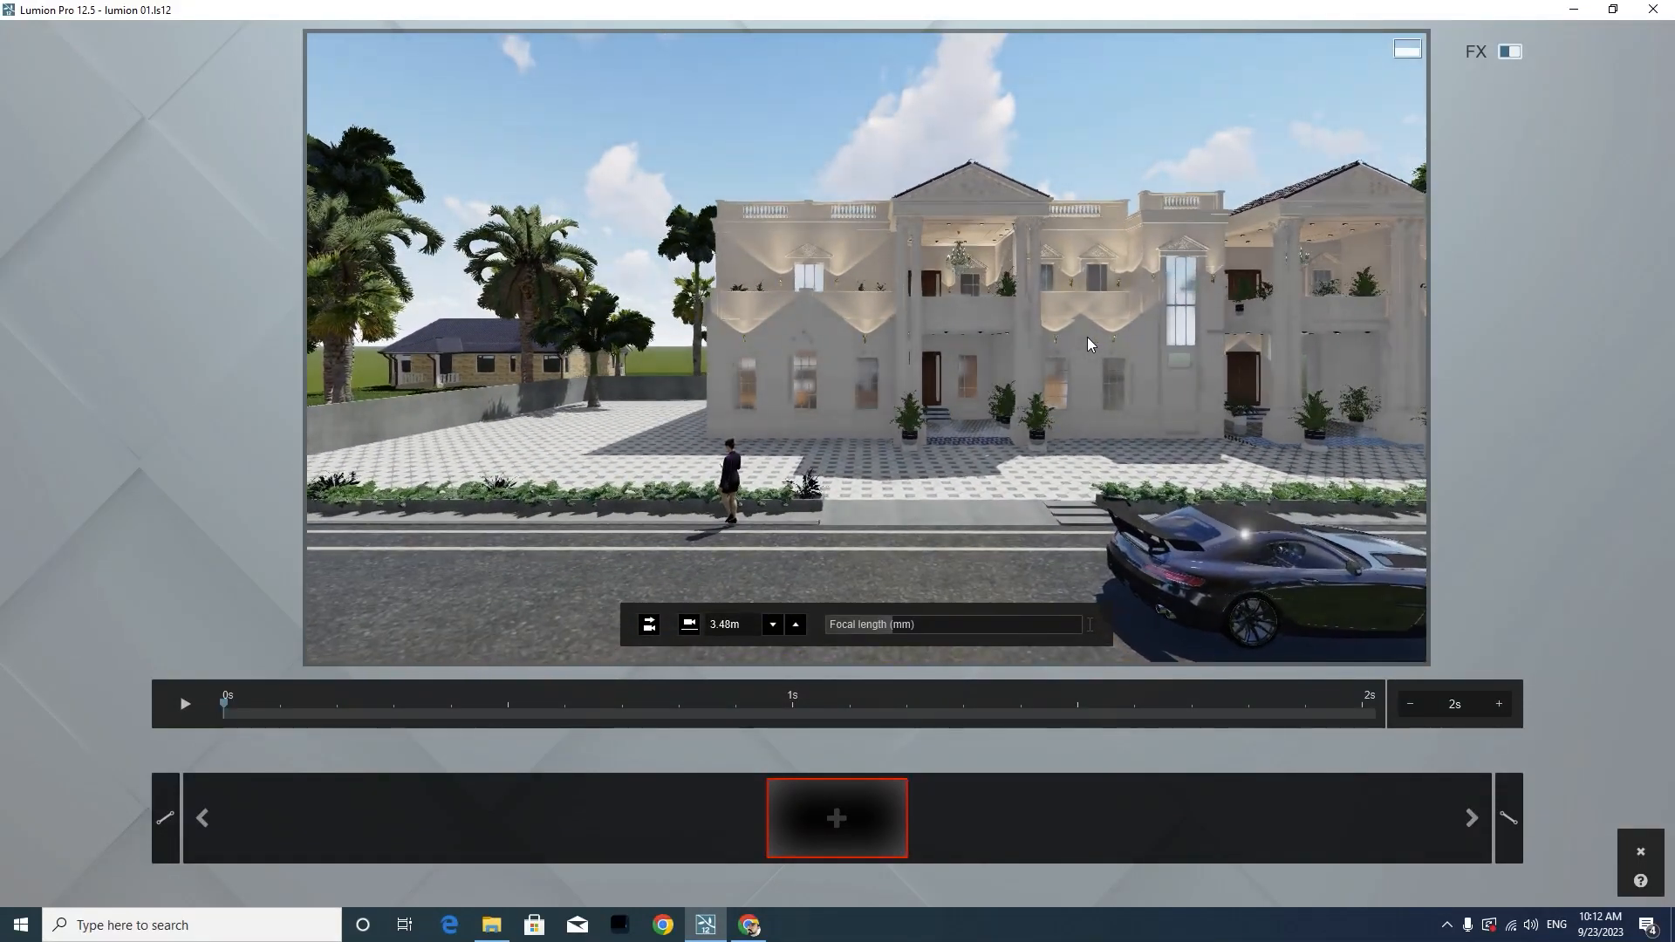
{"action": "key", "text": "e"}
{"action": "right_click_drag", "start_coordinate": [1090, 338], "coordinate": [1091, 308]}
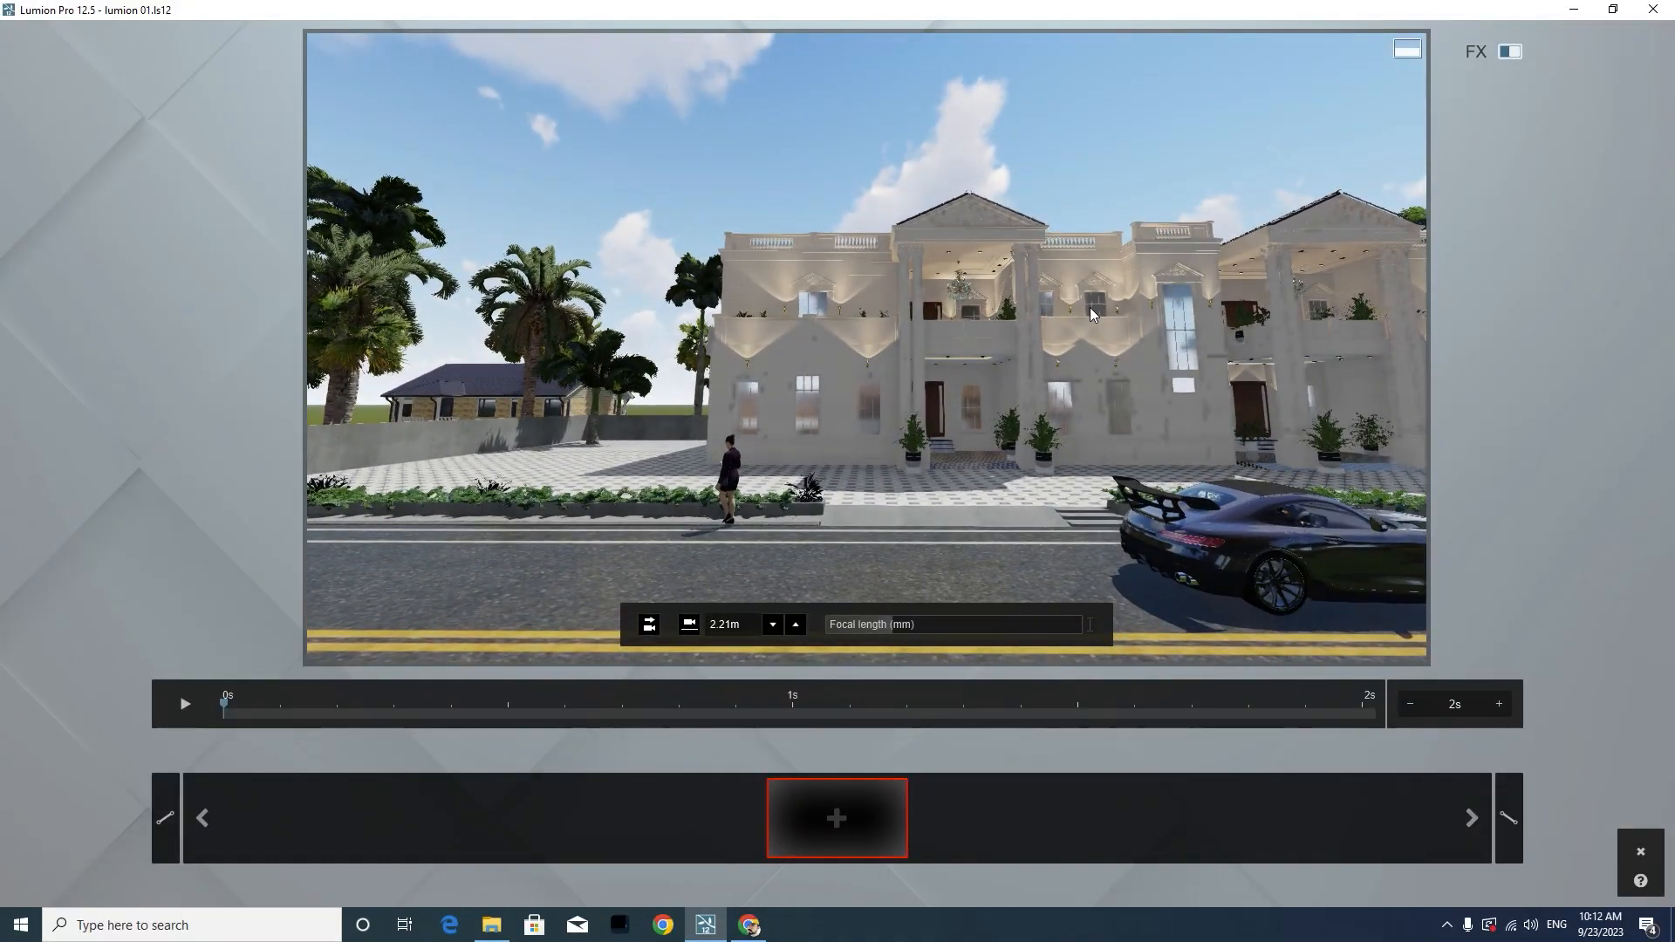
Slide the camera left until the boundary wall and the villa's left end are framed, and add the first camera keyframe
{"action": "key", "text": "a"}
{"action": "key", "text": "a"}
{"action": "key", "text": "a"}
{"action": "key", "text": "a"}
{"action": "key", "text": "a"}
{"action": "key", "text": "a"}
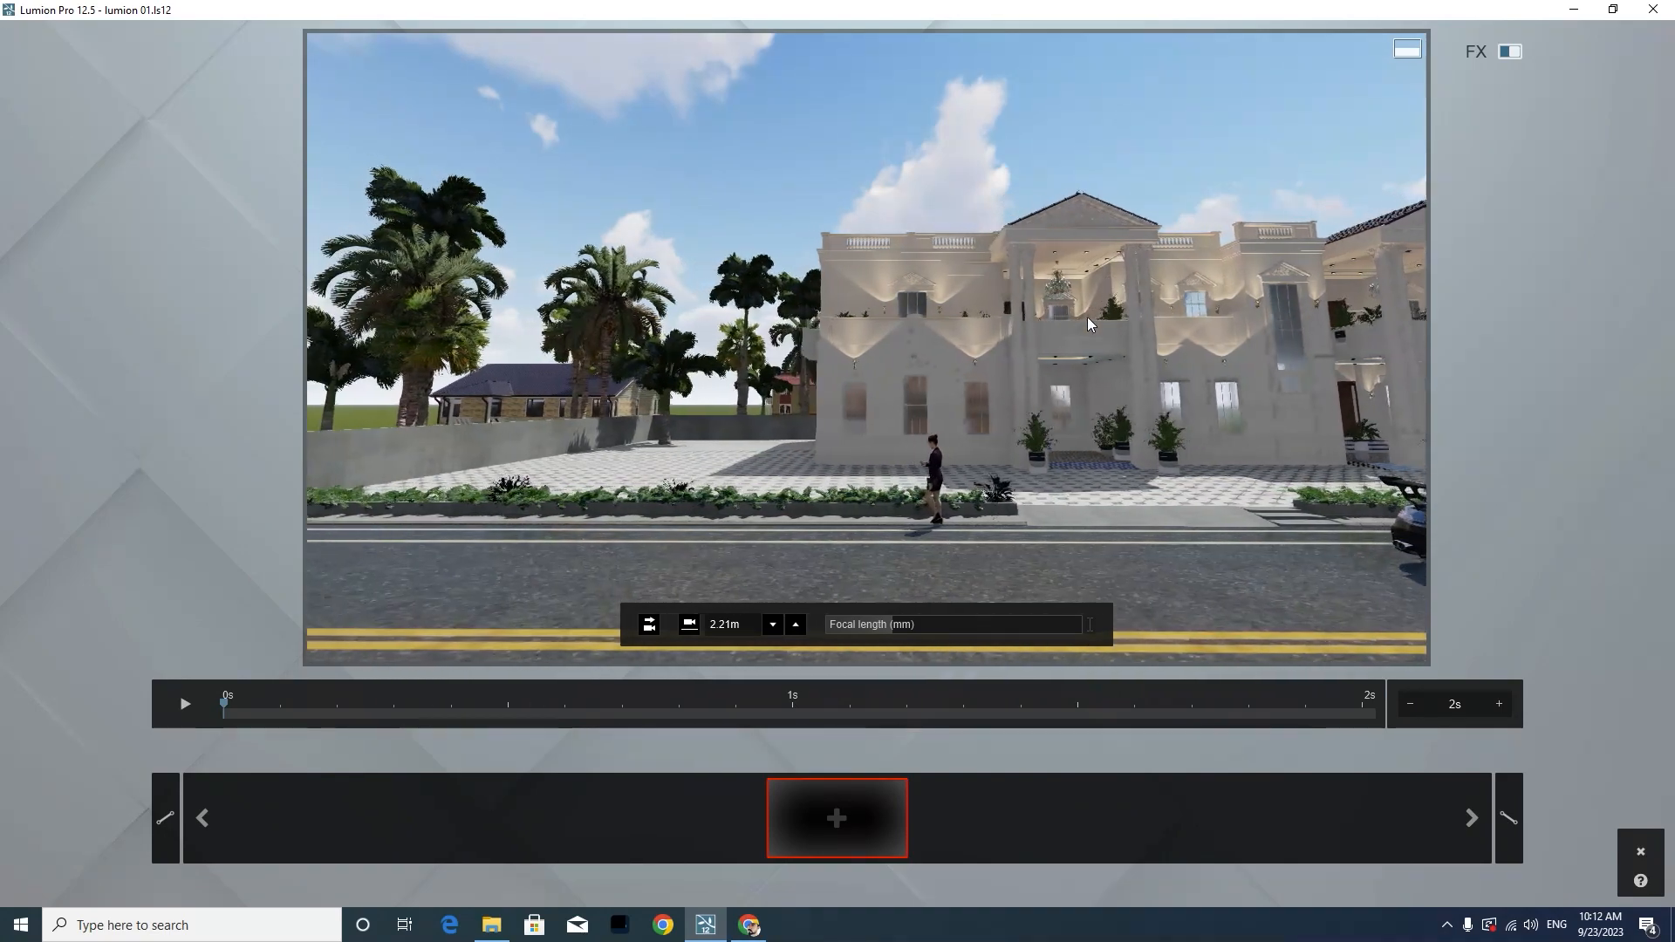
{"action": "key", "text": "a"}
{"action": "key", "text": "a"}
{"action": "key", "text": "a"}
{"action": "key", "text": "a"}
{"action": "key", "text": "a"}
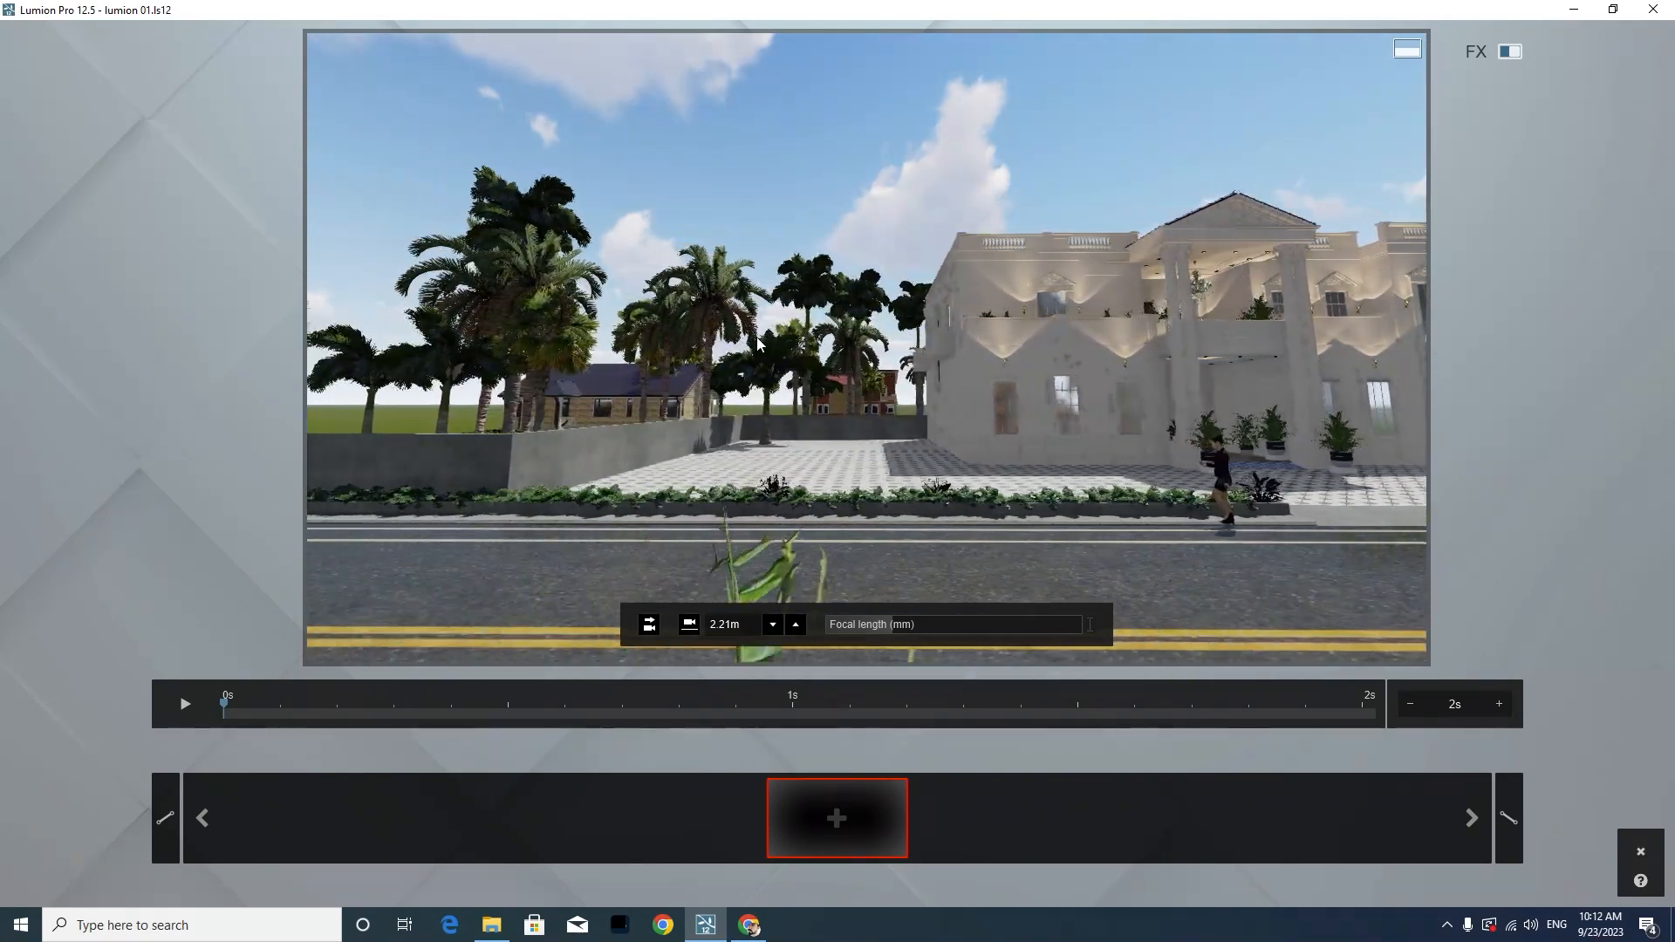
{"action": "left_click", "coordinate": [830, 821]}
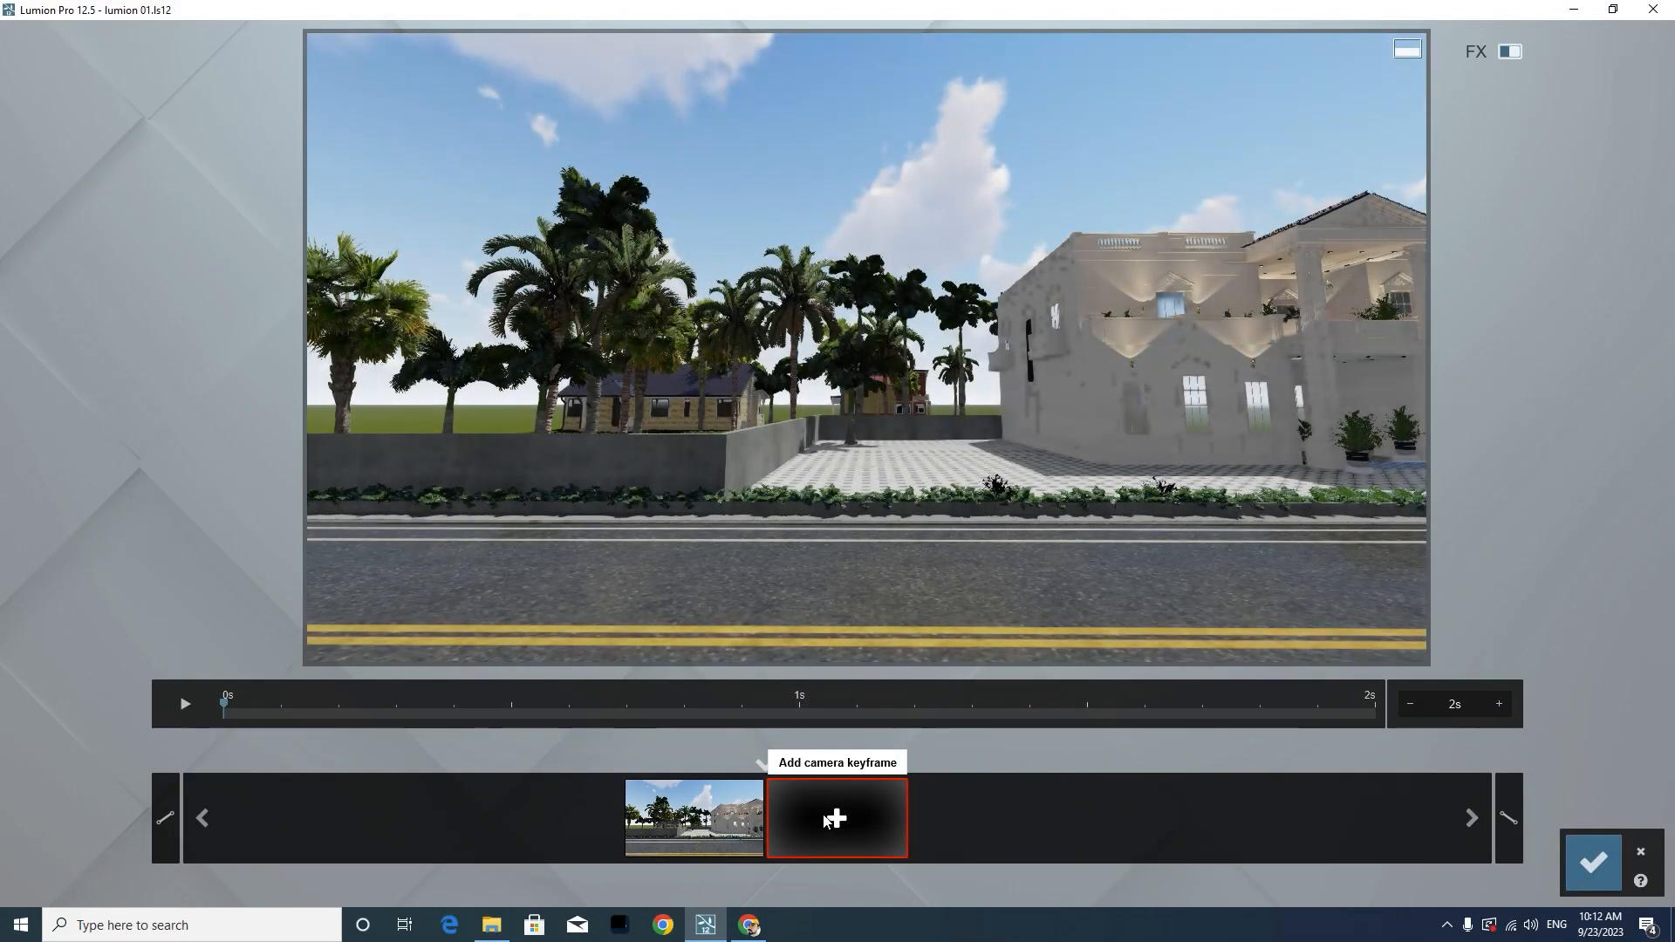
Slide the camera right along the street past the villa's facade to its right end and add the second camera keyframe
{"action": "key", "text": "d"}
{"action": "key", "text": "d"}
{"action": "key", "text": "d"}
{"action": "key", "text": "d"}
{"action": "key", "text": "d"}
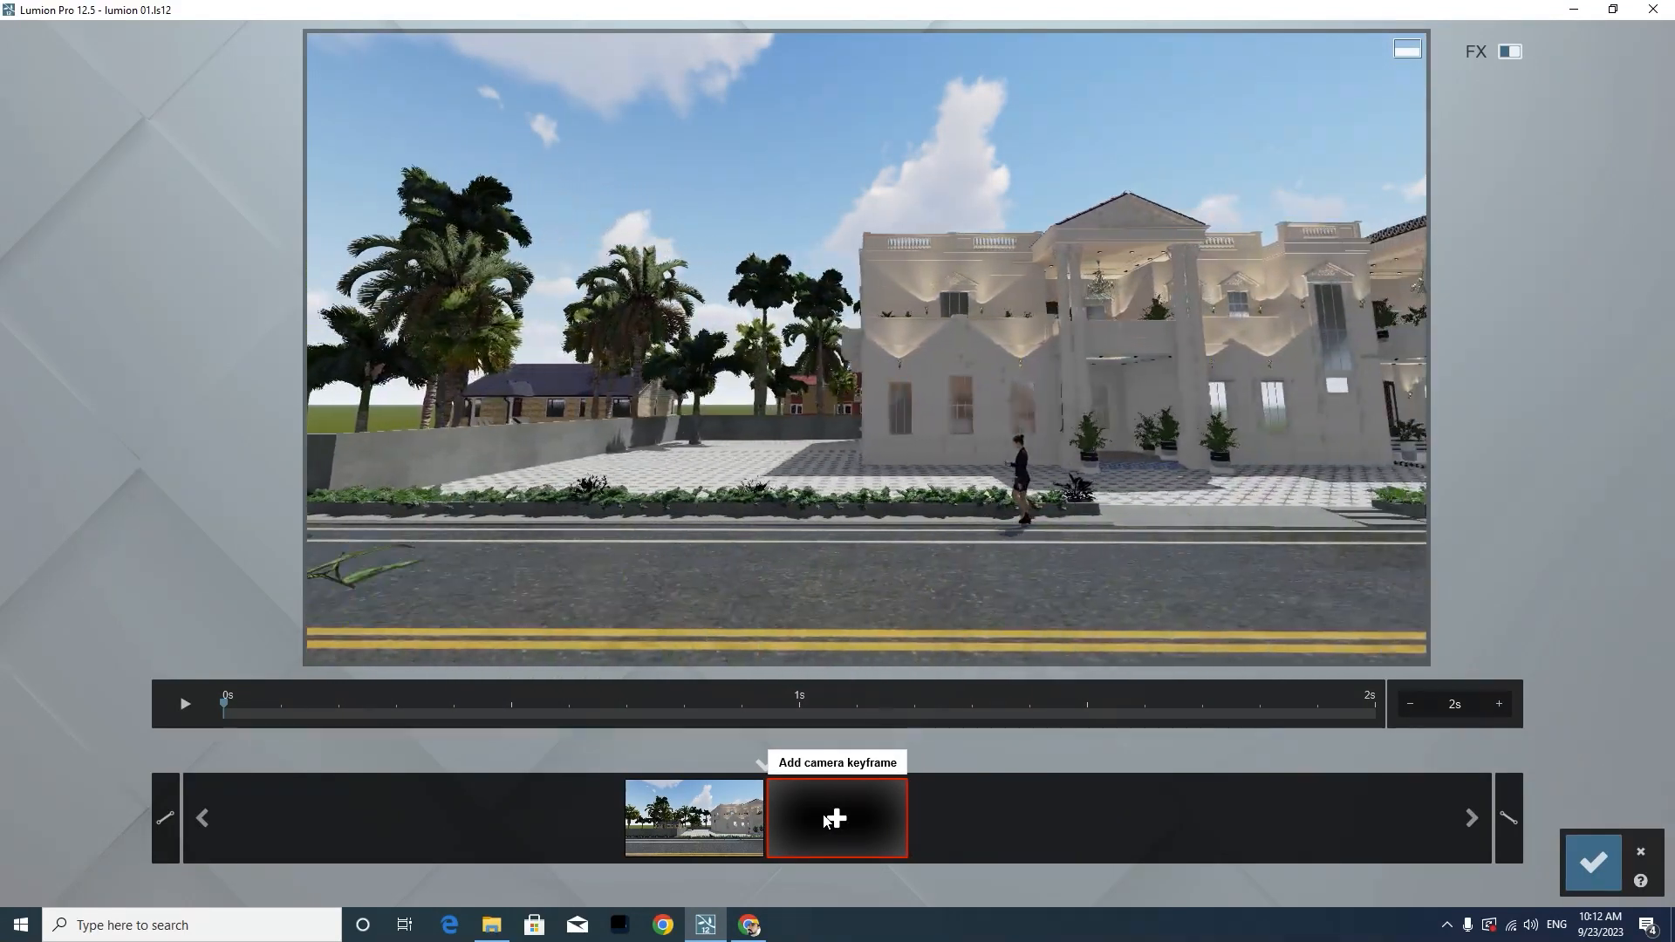
{"action": "key", "text": "d"}
{"action": "key", "text": "d"}
{"action": "key", "text": "d"}
{"action": "key", "text": "d"}
{"action": "key", "text": "d"}
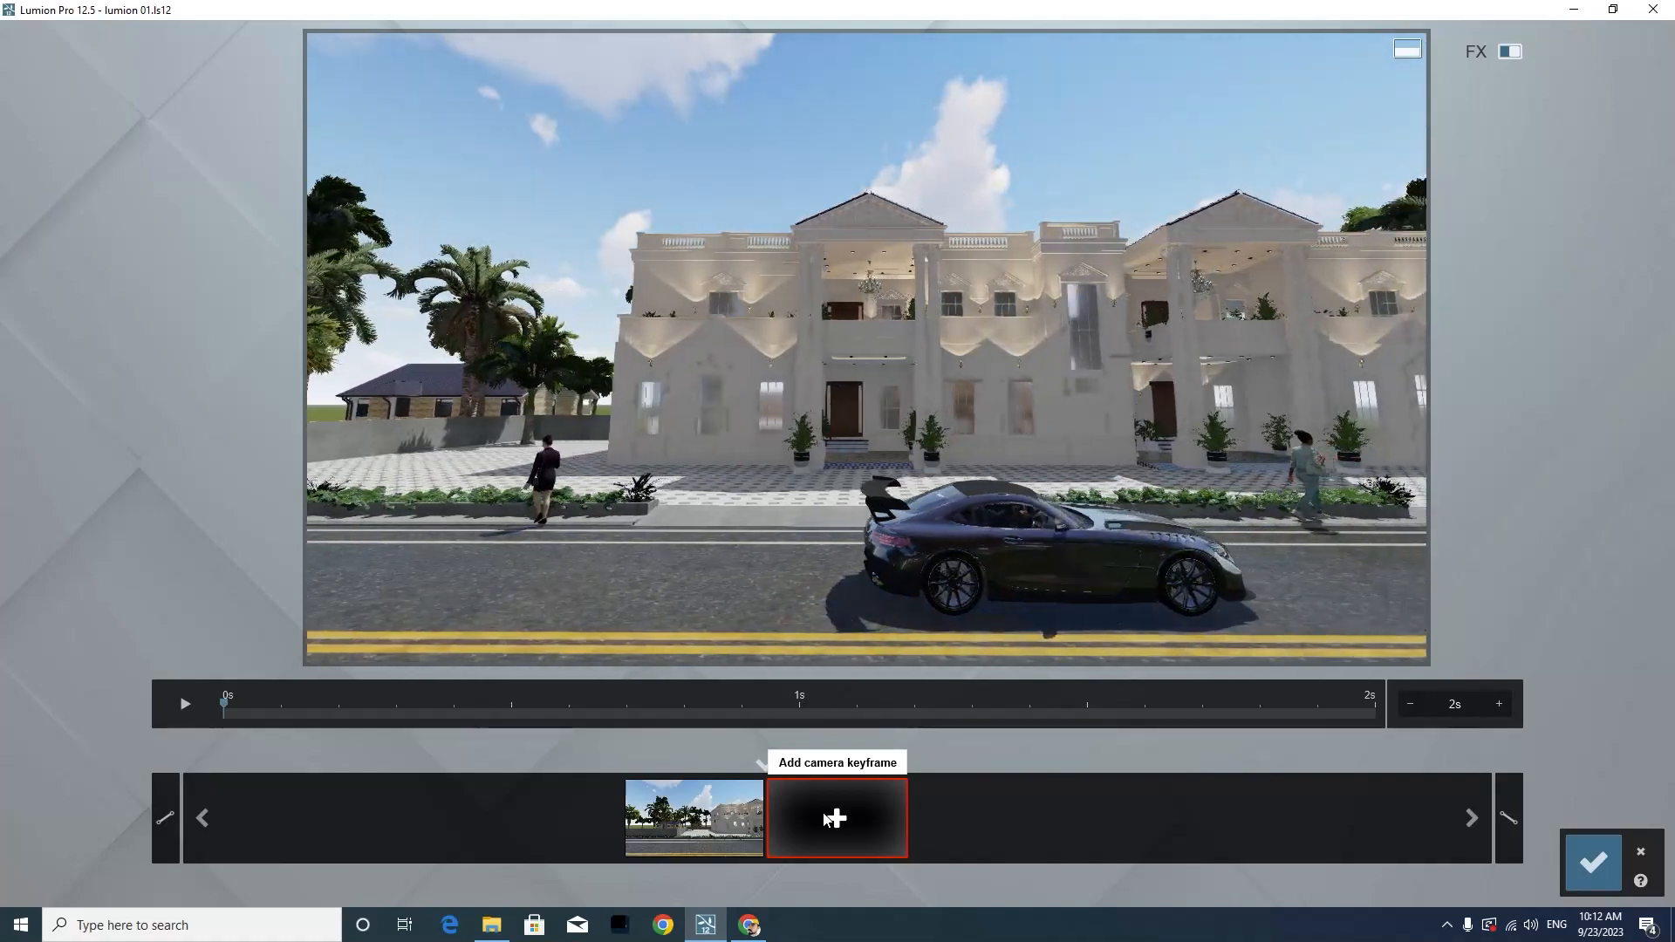
{"action": "key", "text": "d"}
{"action": "key", "text": "d"}
{"action": "key", "text": "d"}
{"action": "key", "text": "d"}
{"action": "key", "text": "d"}
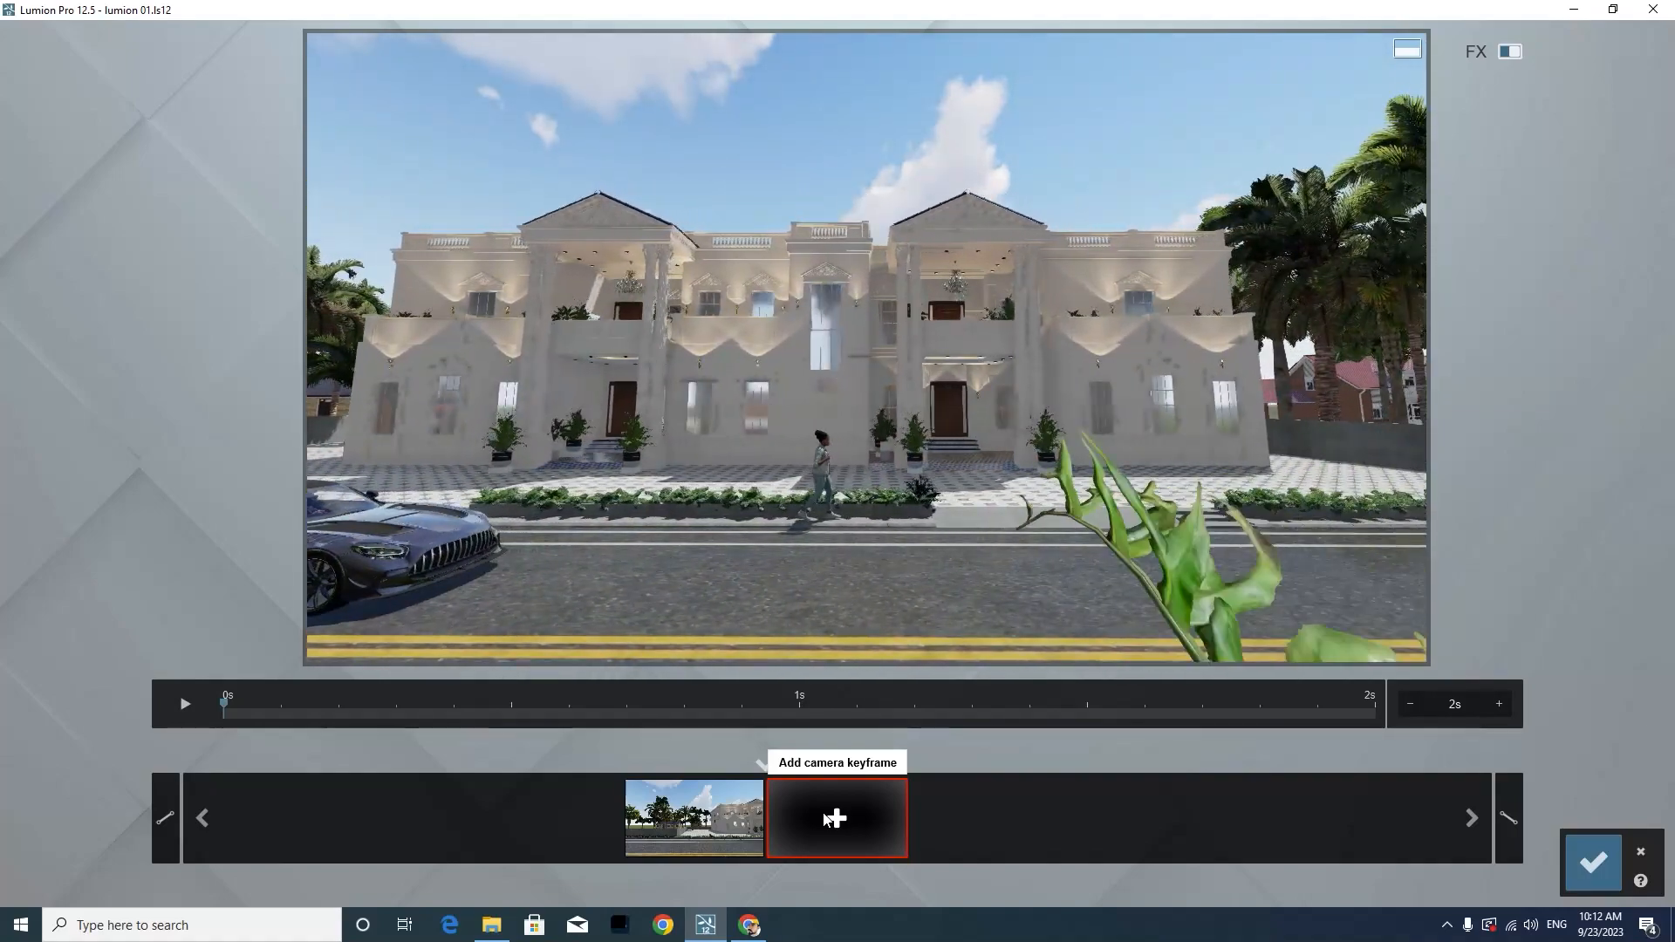
{"action": "key", "text": "d"}
{"action": "key", "text": "d"}
{"action": "key", "text": "d"}
{"action": "key", "text": "d"}
{"action": "key", "text": "d"}
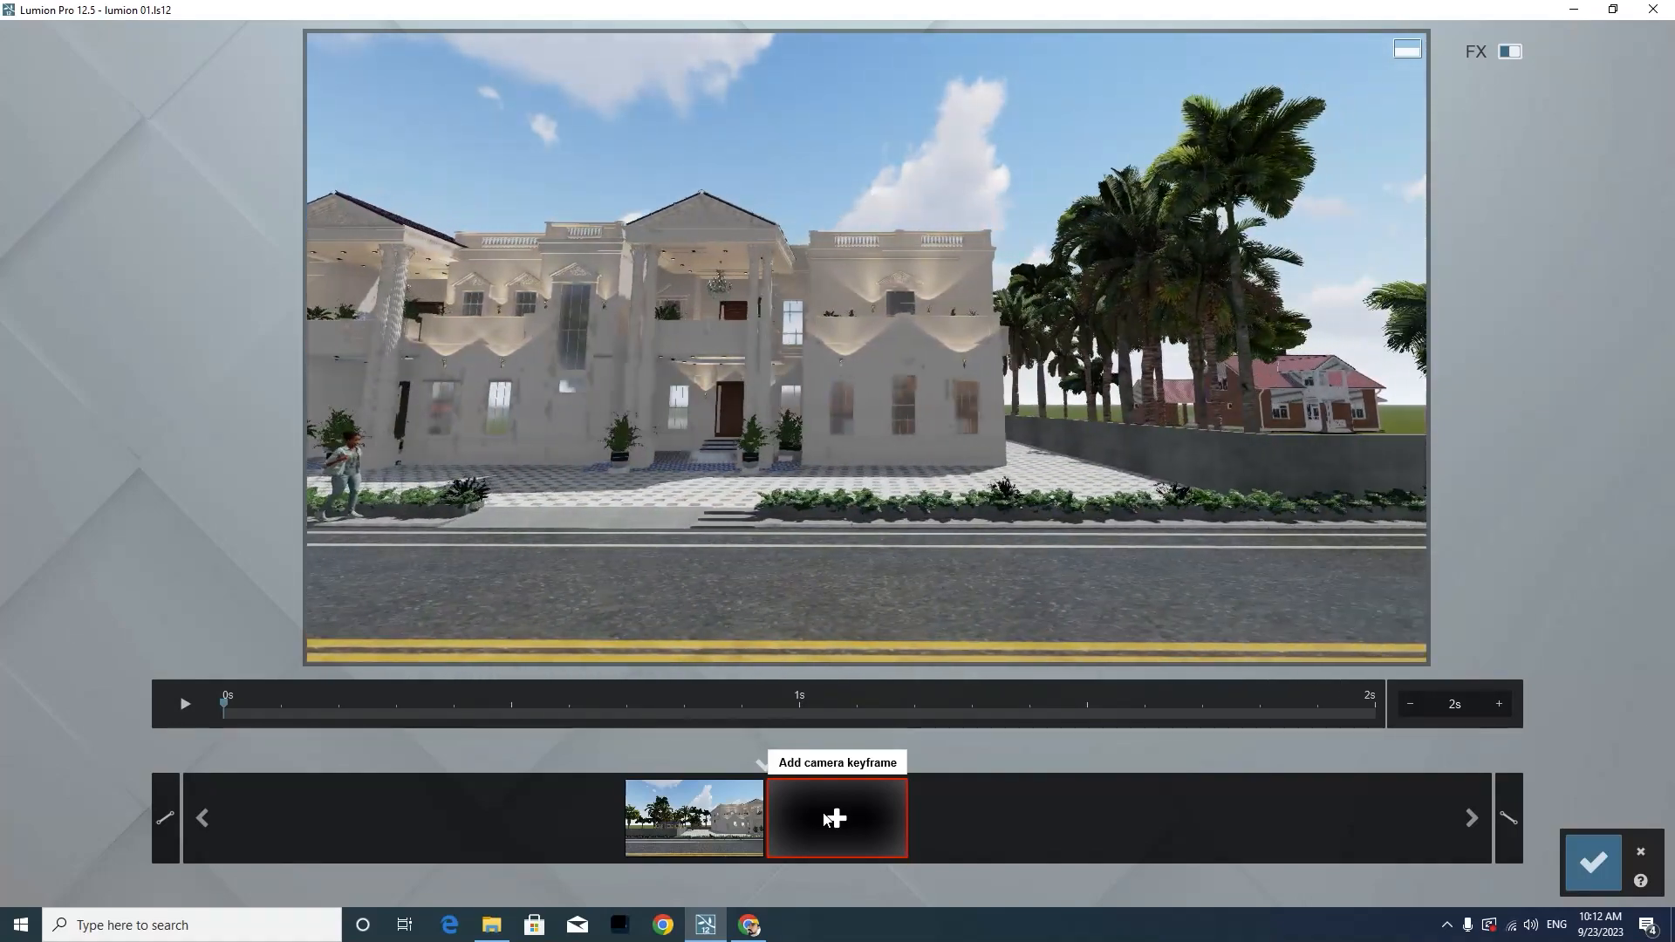
{"action": "key", "text": "d"}
{"action": "key", "text": "d"}
{"action": "key", "text": "d"}
{"action": "key", "text": "d"}
{"action": "key", "text": "d"}
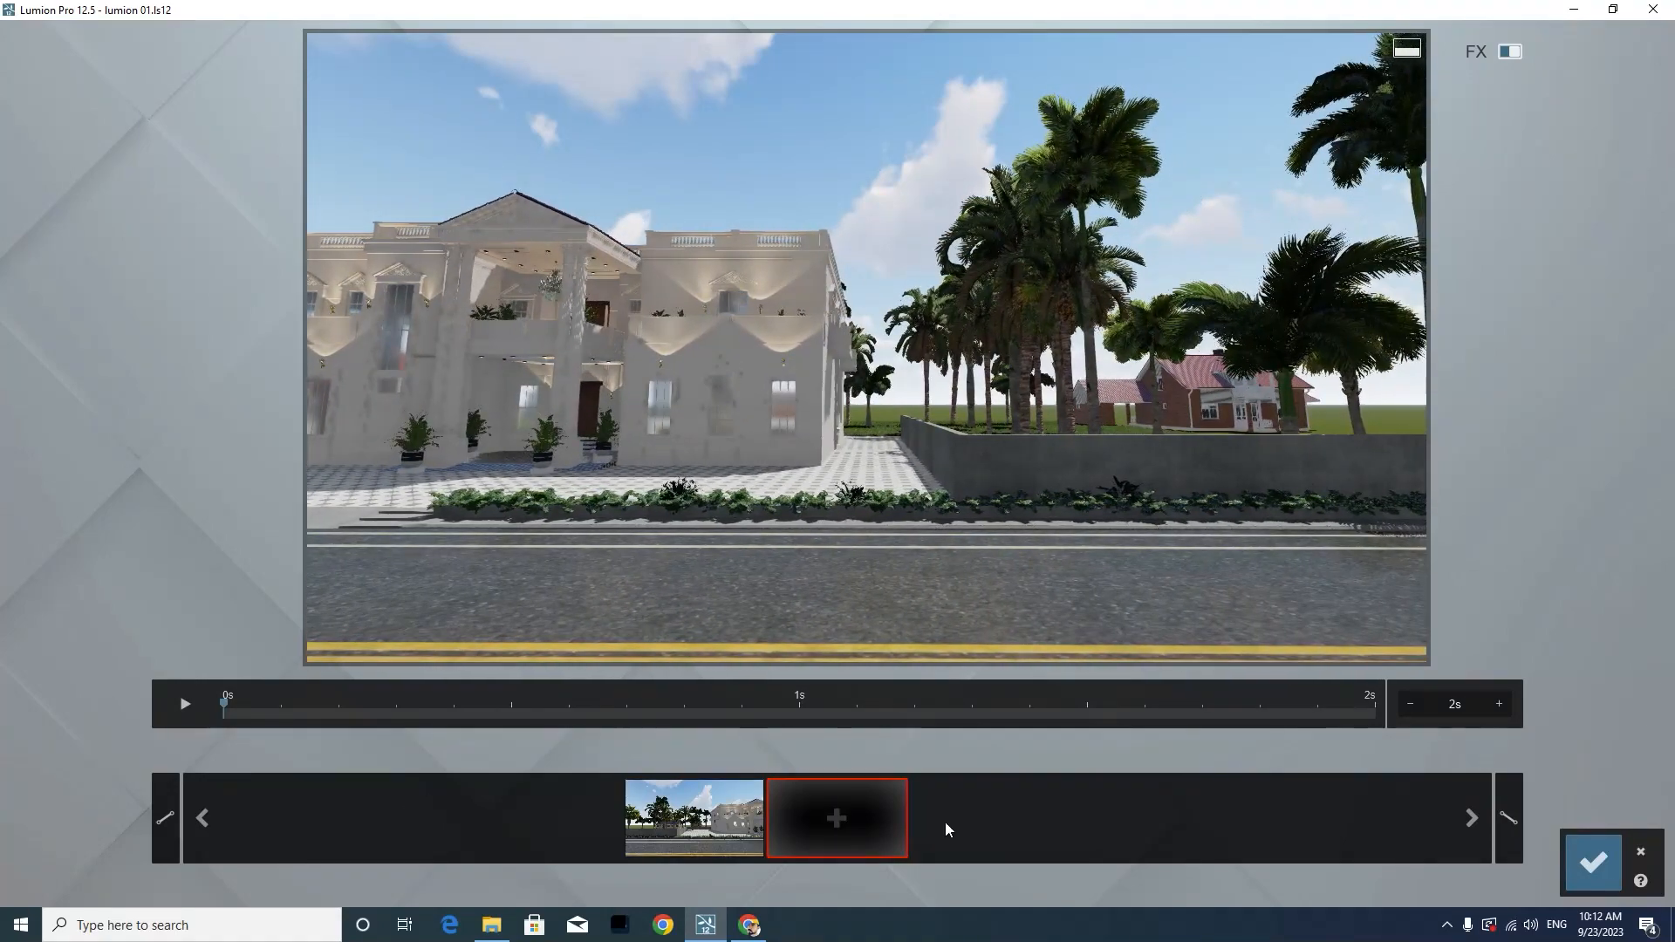
{"action": "left_click", "coordinate": [843, 828]}
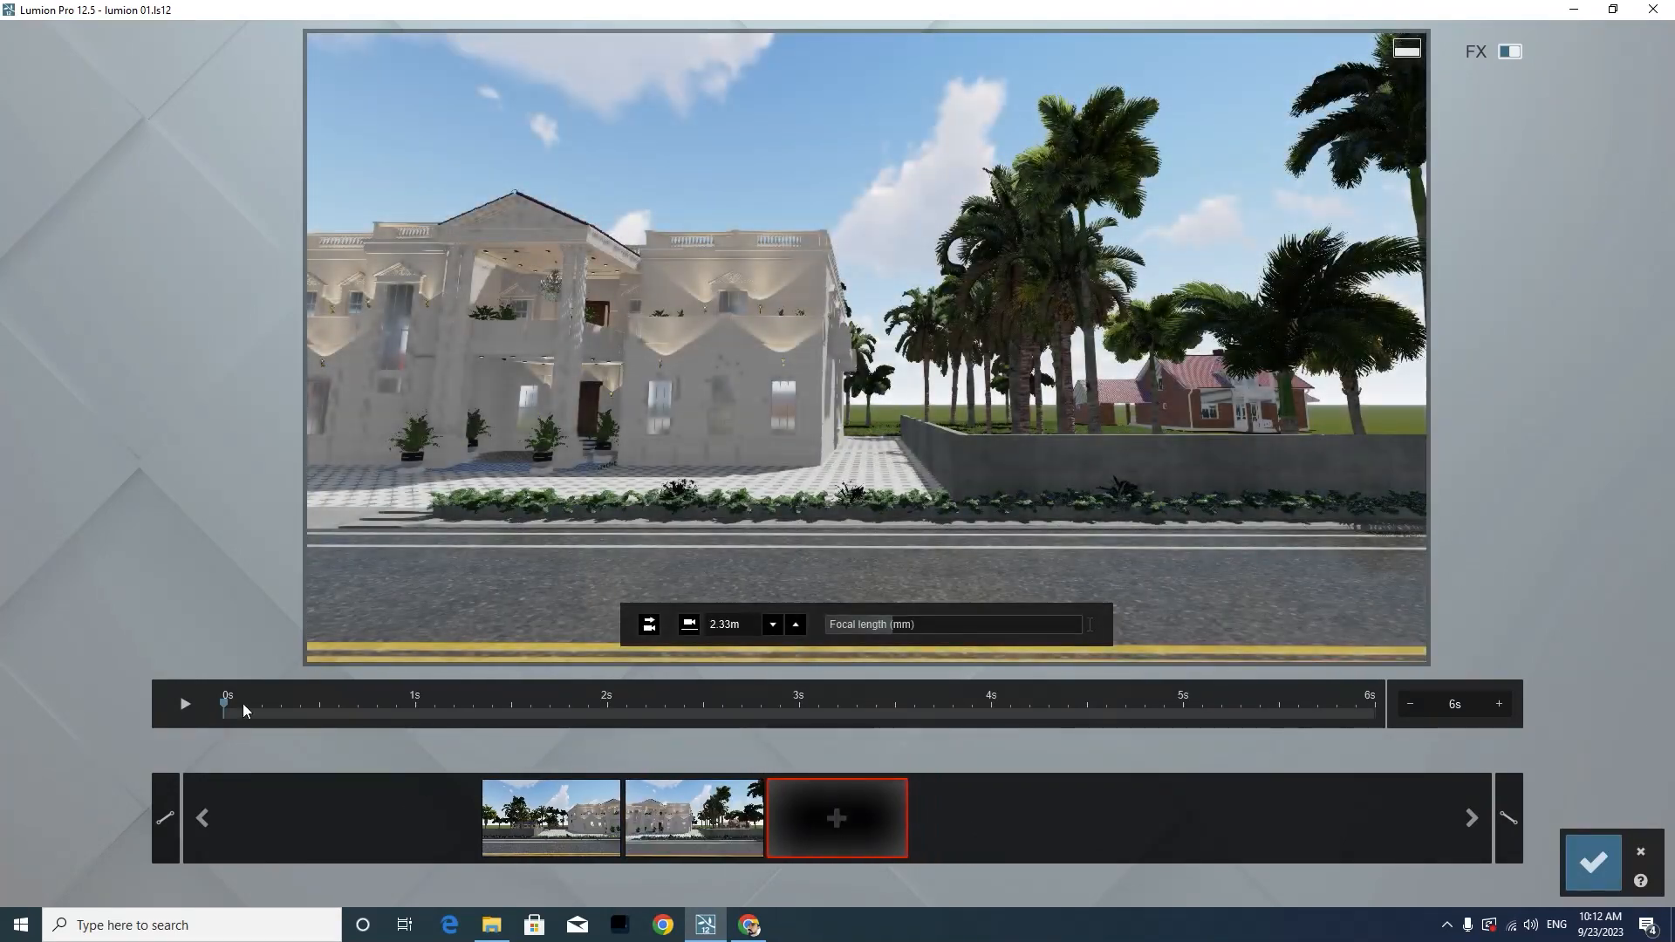
Preview the camera move between the two keyframes and set the clip duration to 10 seconds
{"action": "left_click", "coordinate": [180, 703]}
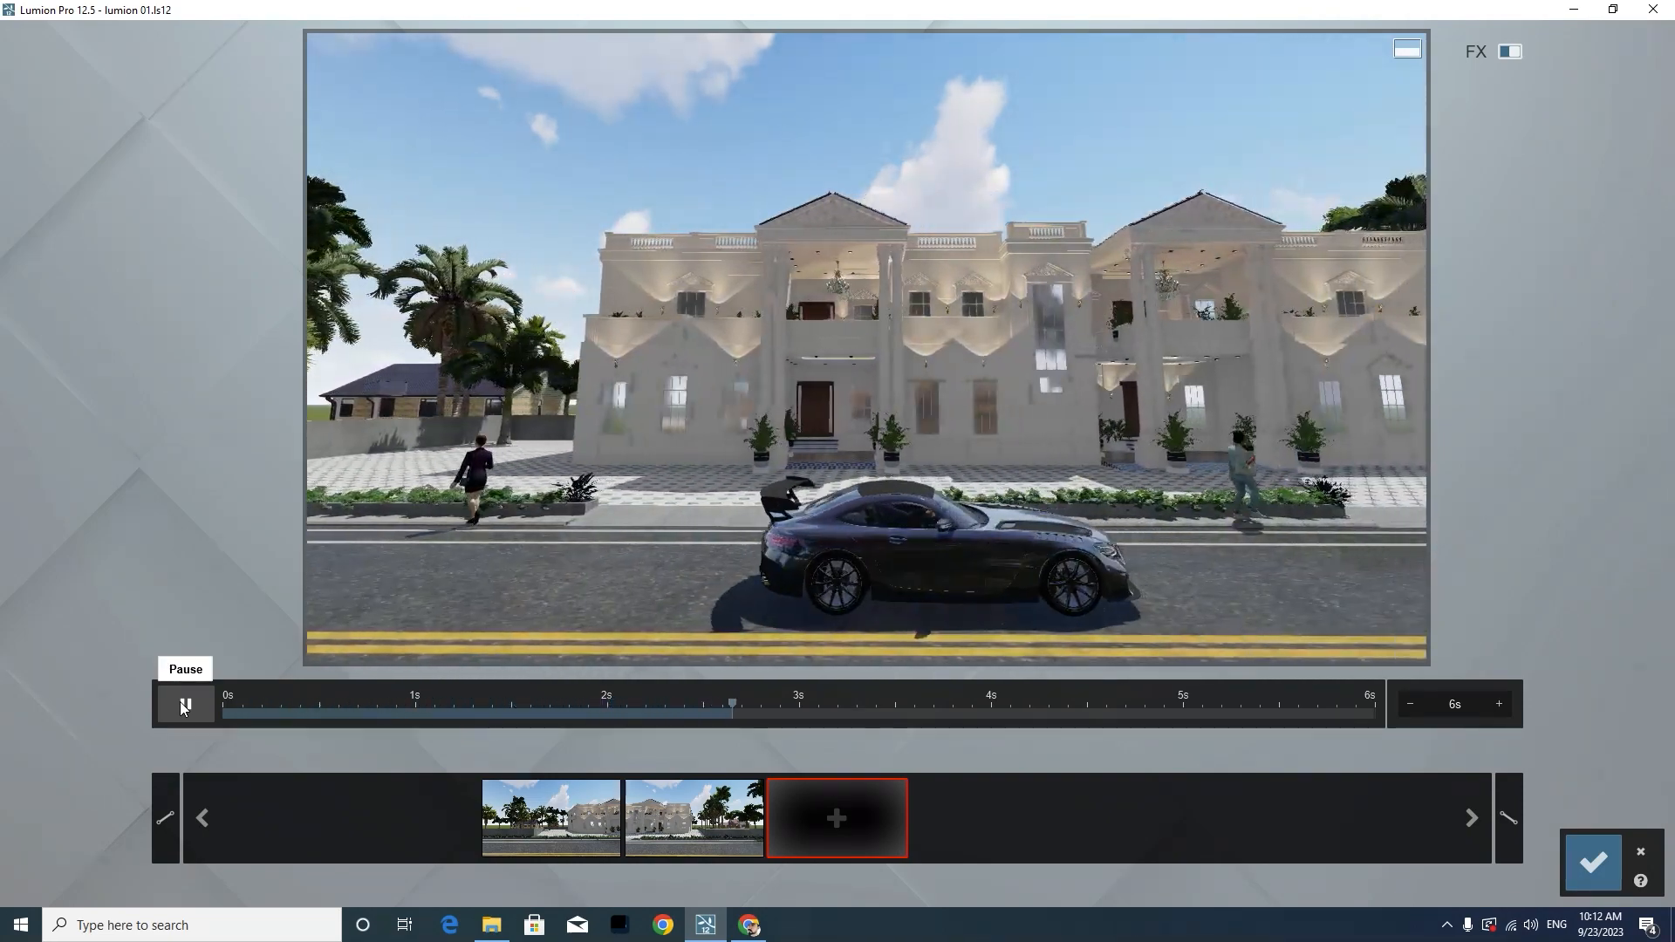
{"action": "left_click", "coordinate": [182, 704]}
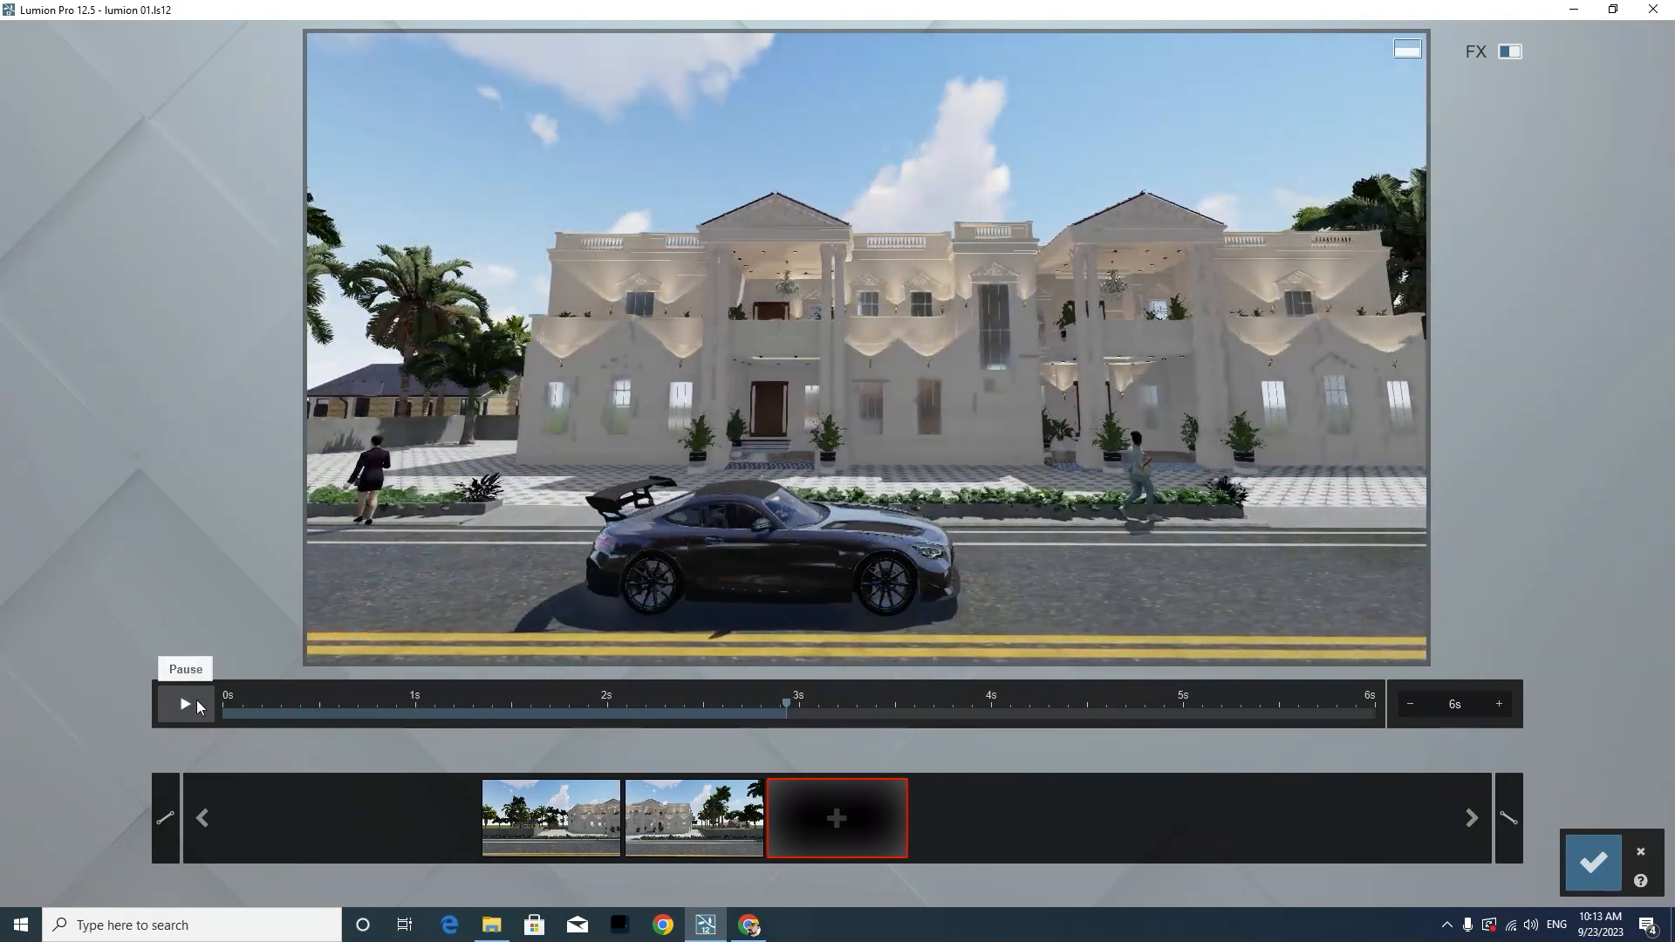
{"action": "left_click", "coordinate": [1455, 709]}
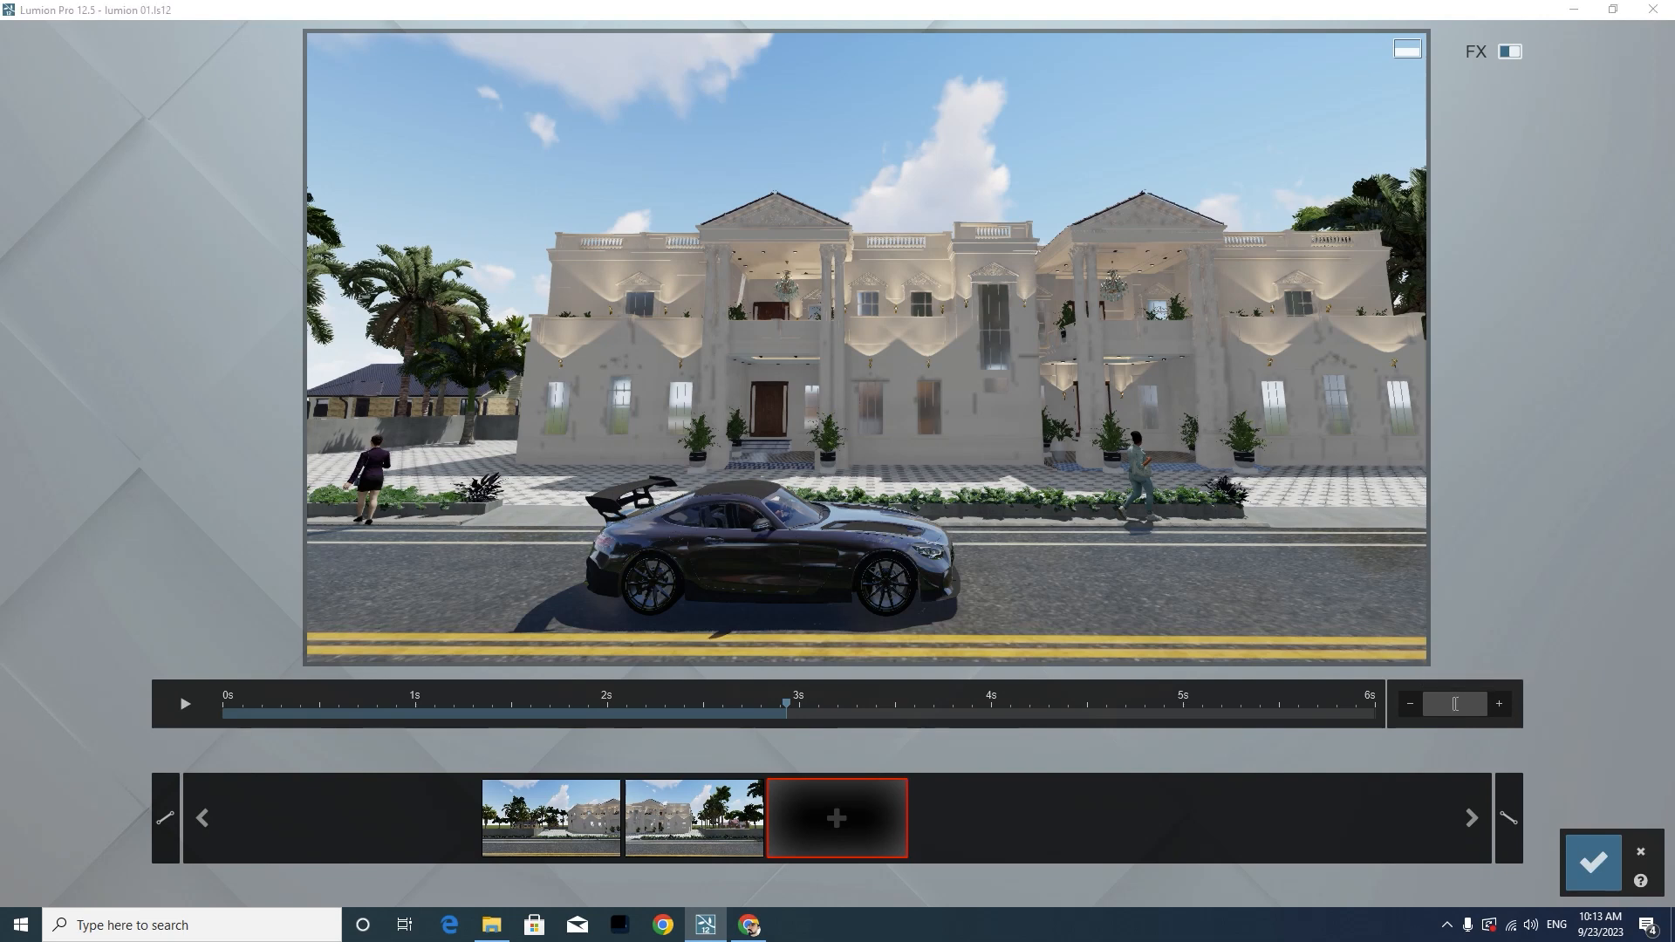
{"action": "key", "text": "Return"}
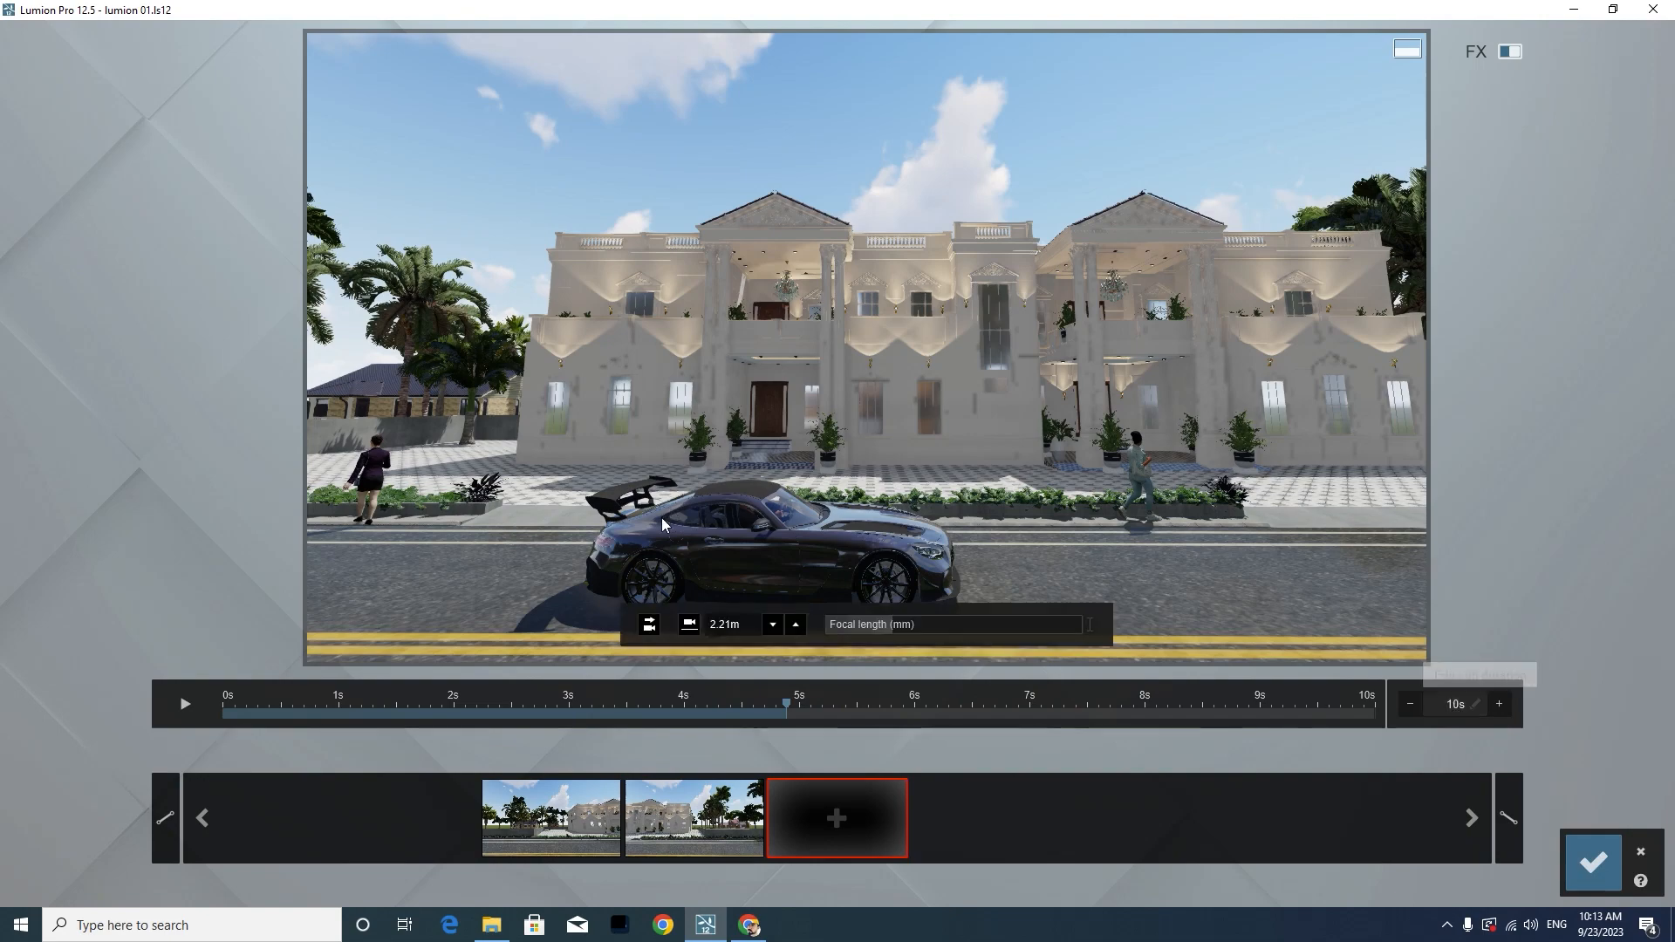
Play back part of the slowed sideways camera move and save the recorded clip
{"action": "left_click", "coordinate": [183, 706]}
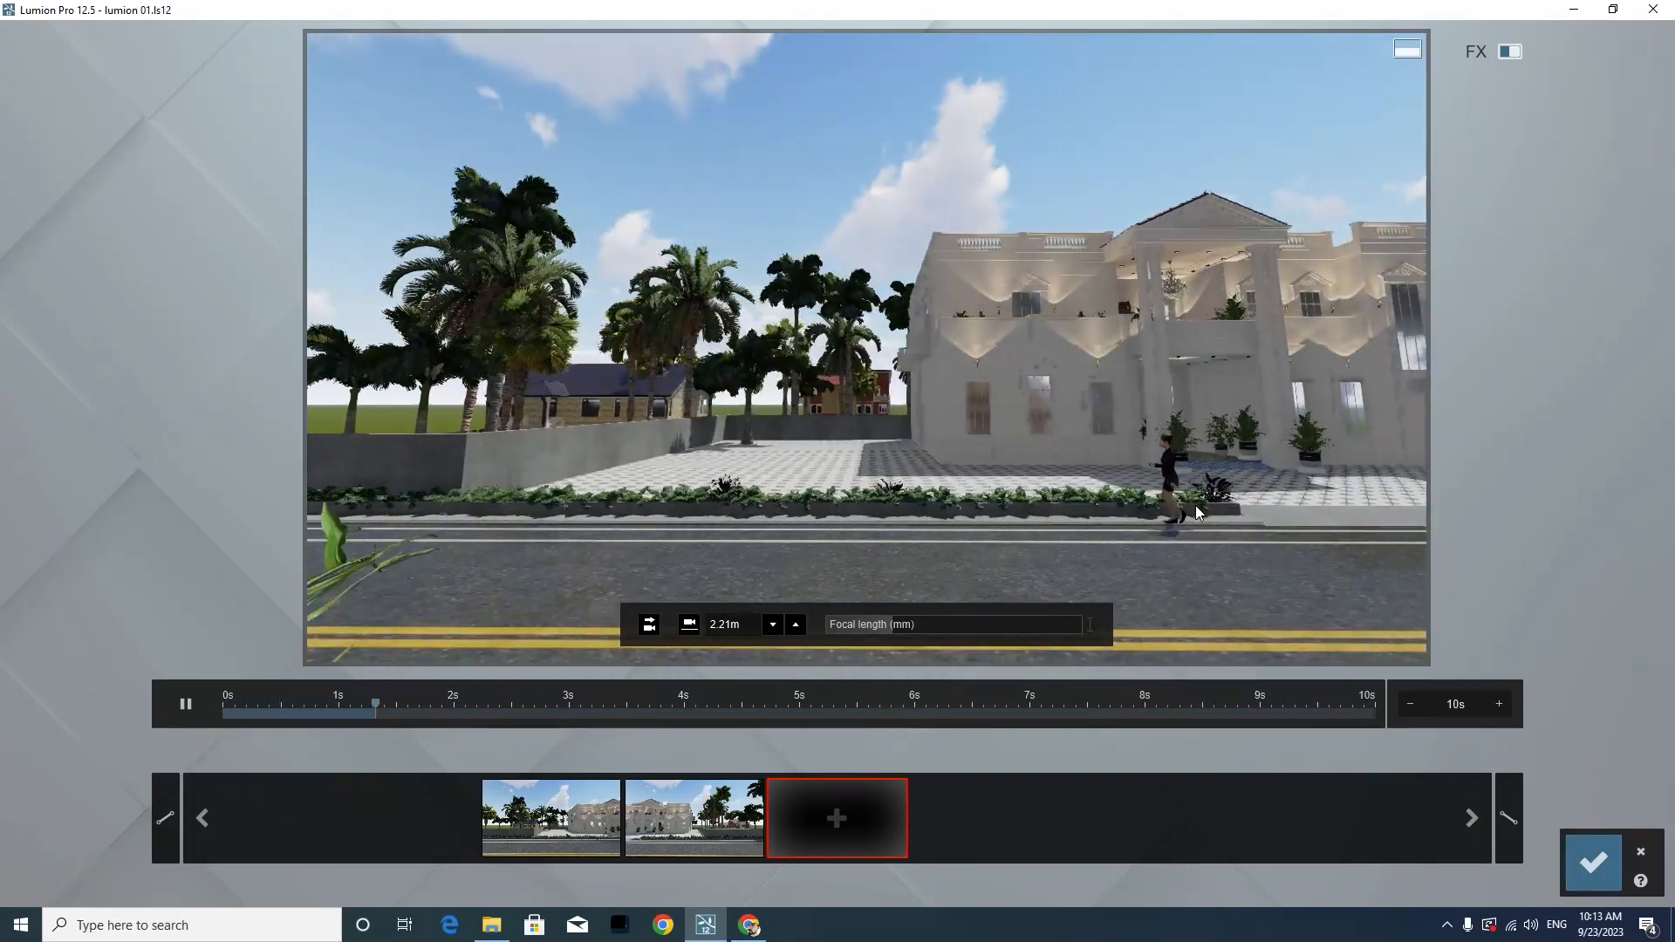
{"action": "left_click", "coordinate": [190, 705]}
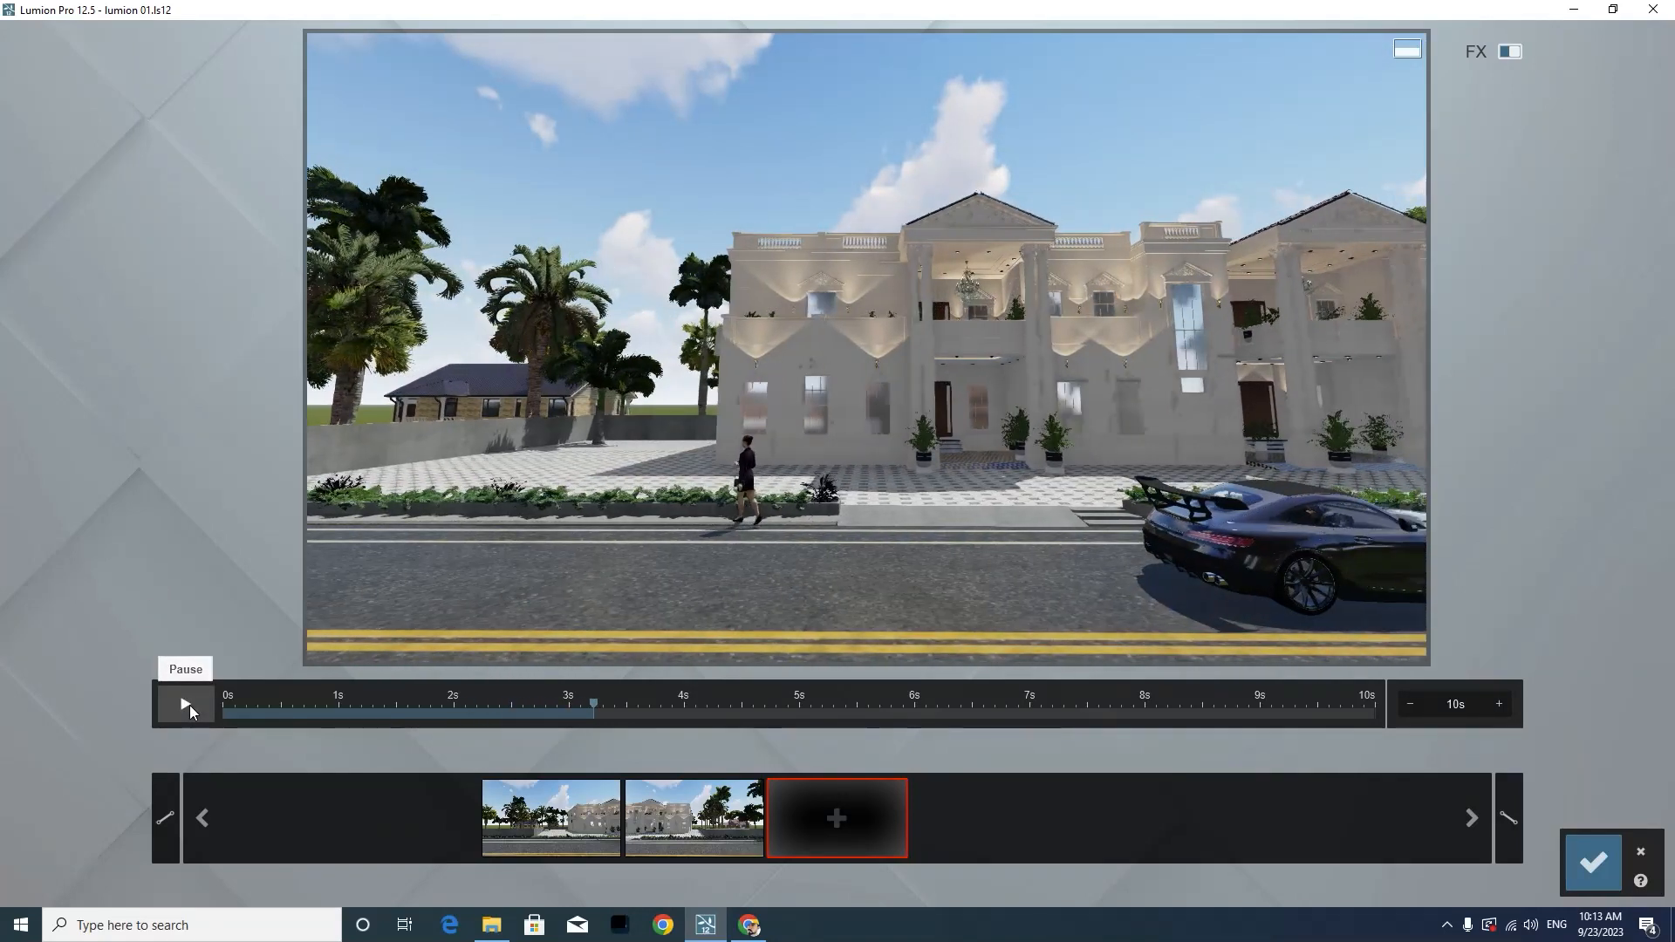
{"action": "left_click", "coordinate": [1590, 864]}
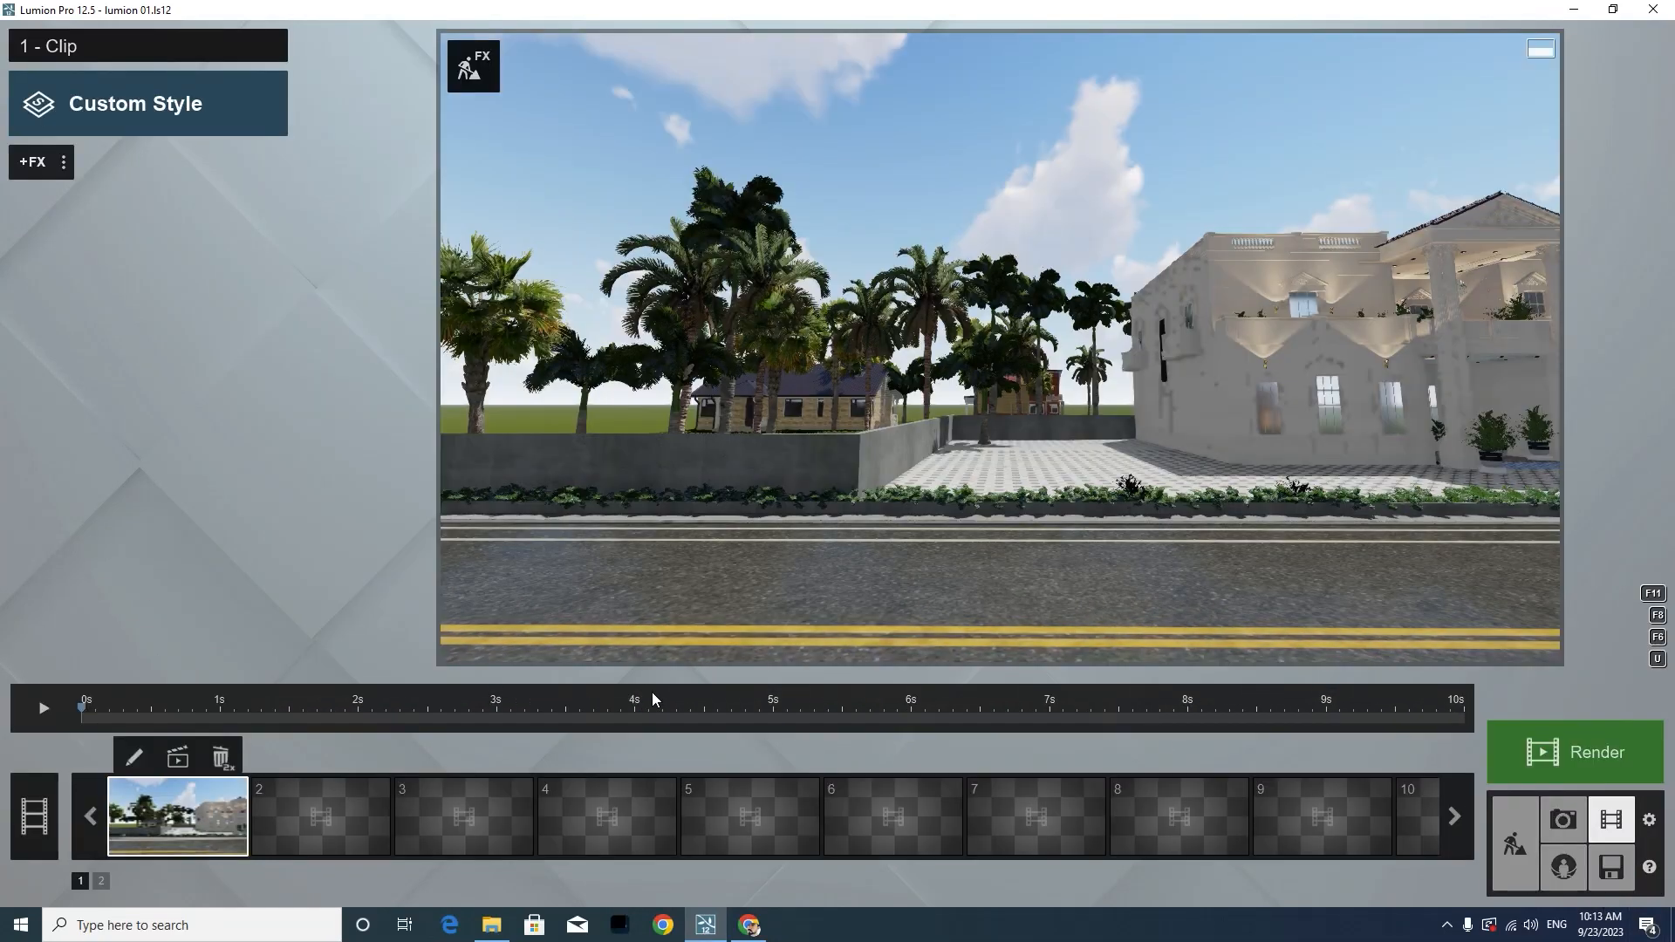
Start recording a second clip and slide the camera along the street until the whole villa facade is framed
{"action": "left_click", "coordinate": [295, 801]}
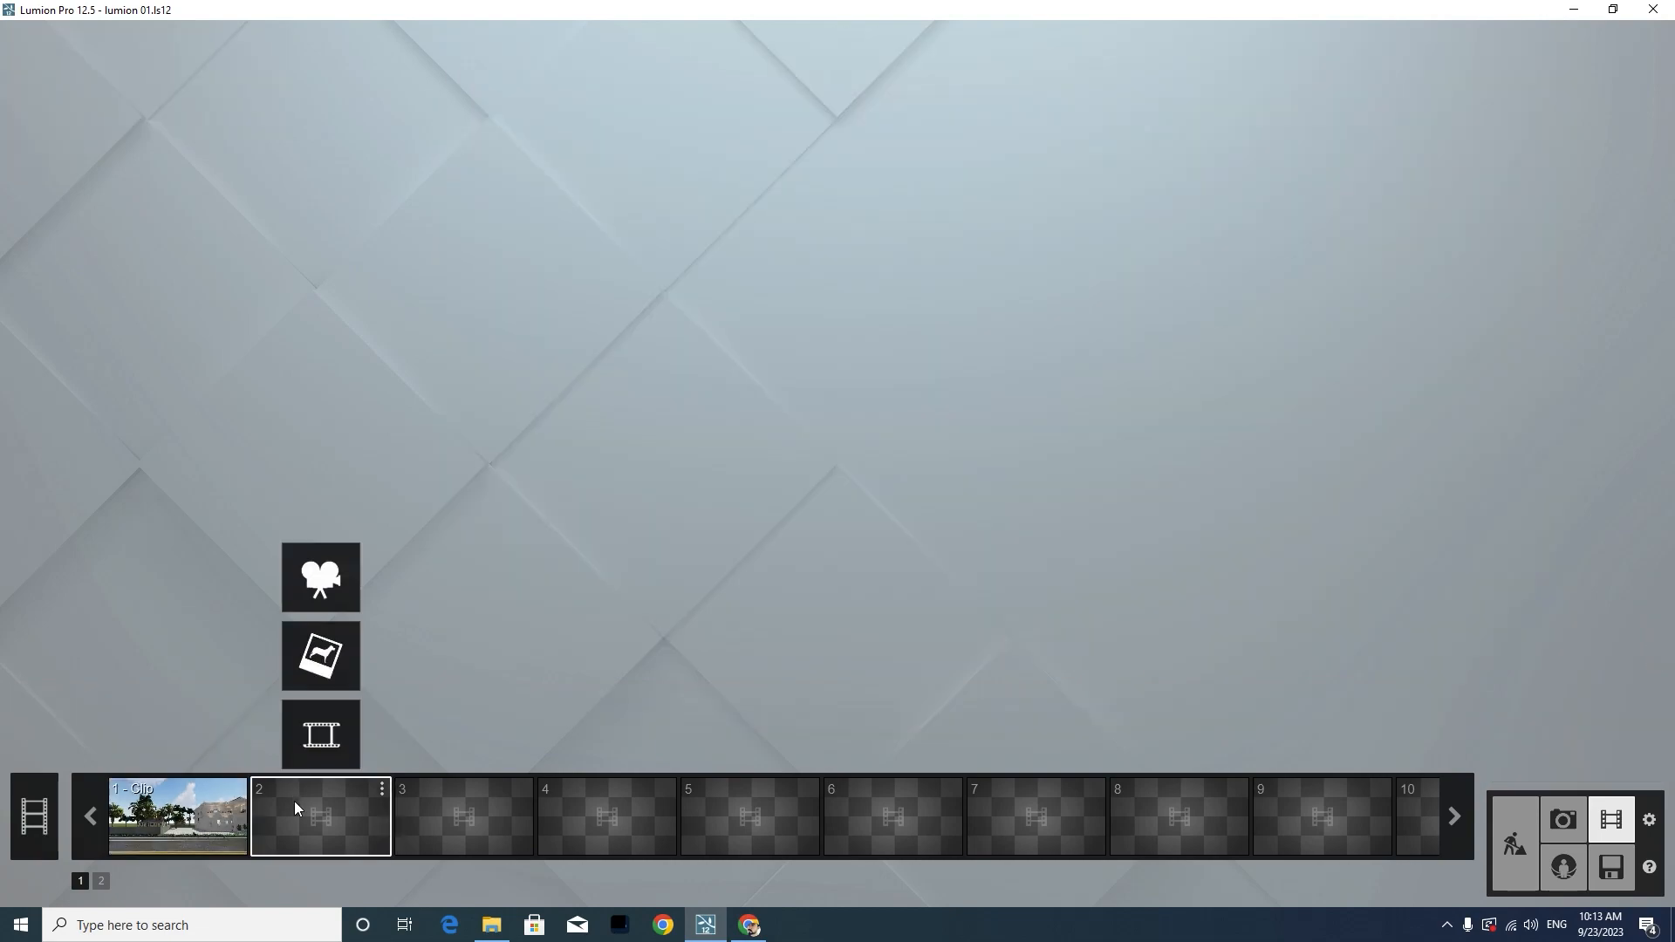
{"action": "left_click", "coordinate": [317, 580]}
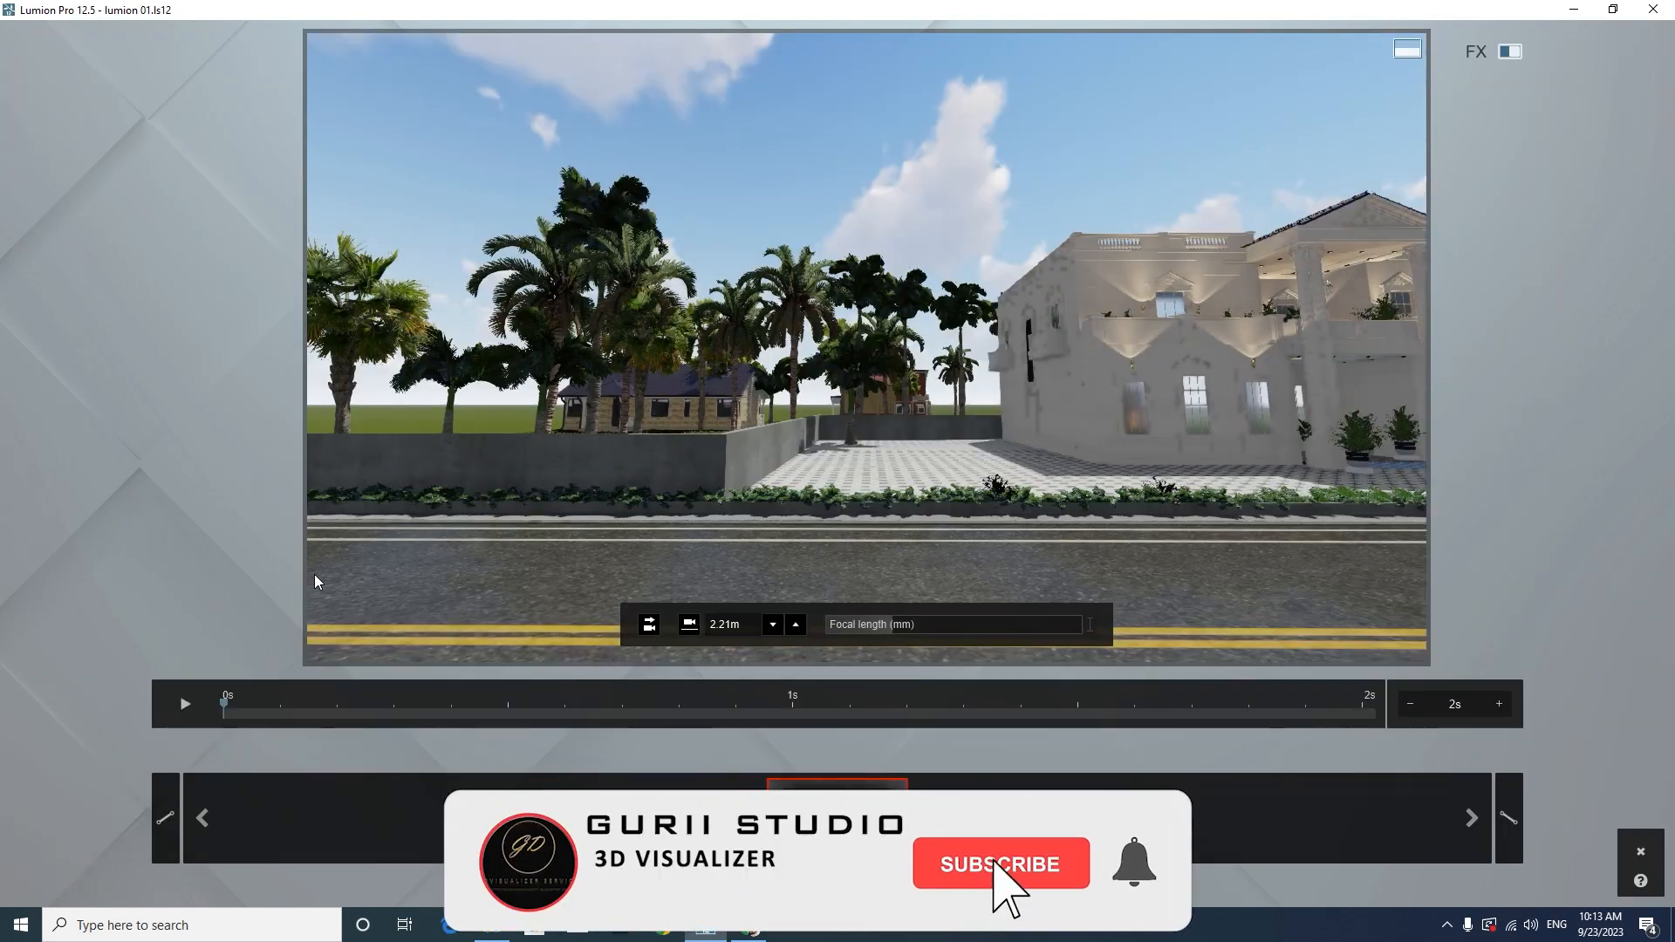
{"action": "key", "text": "a"}
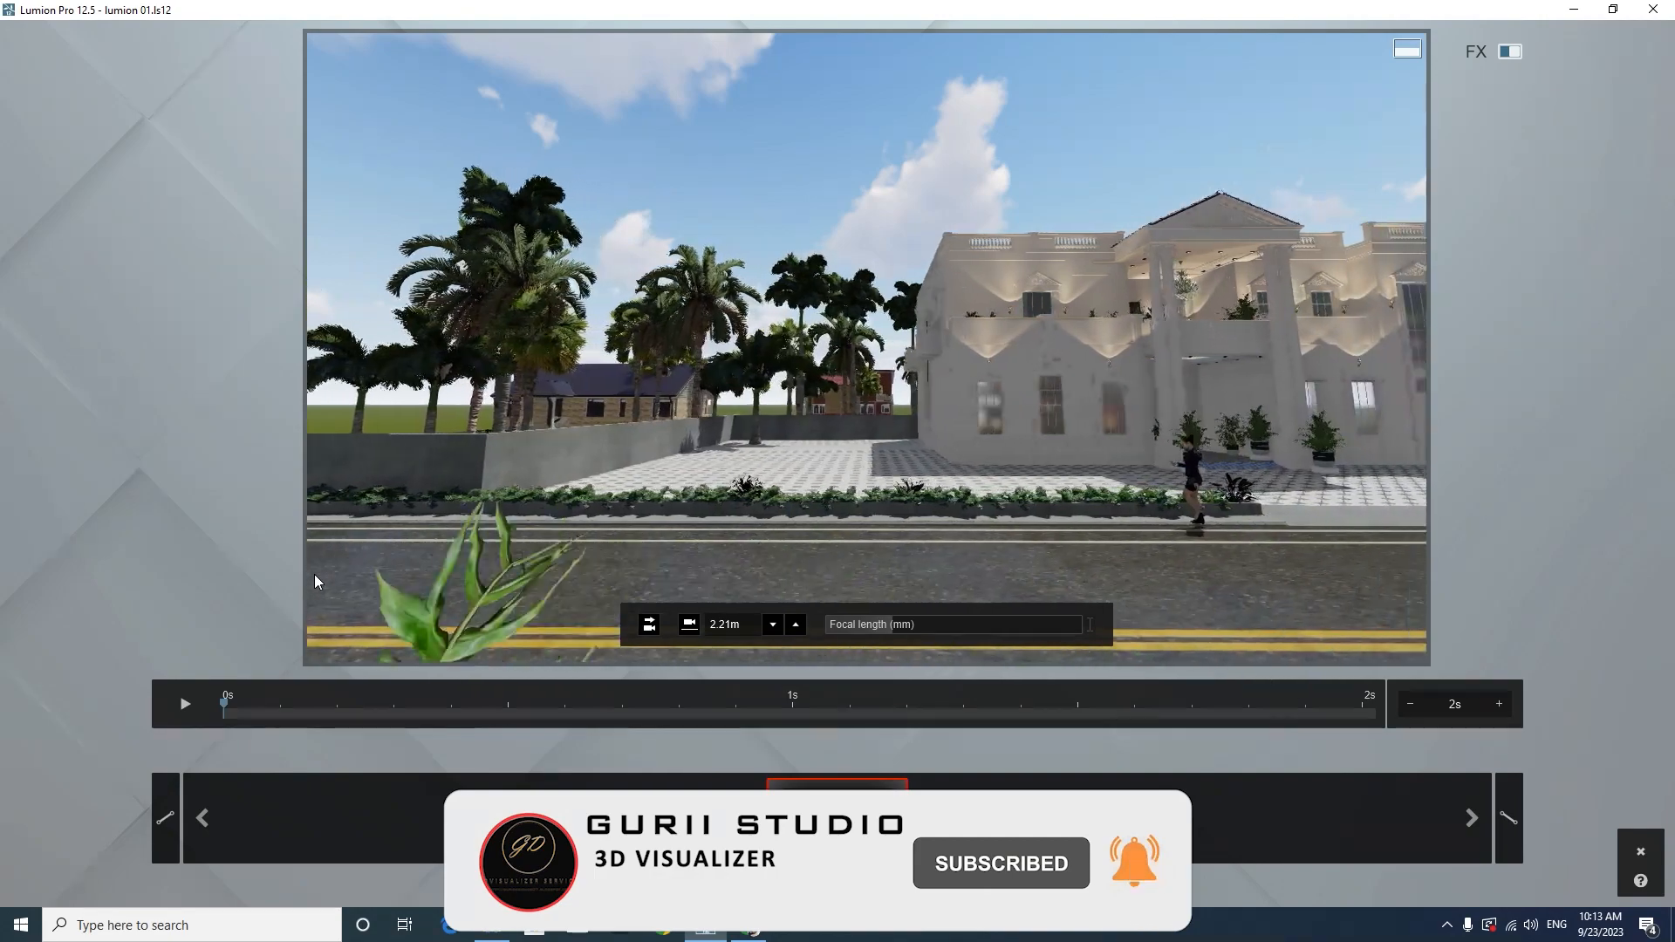
{"action": "key", "text": "d"}
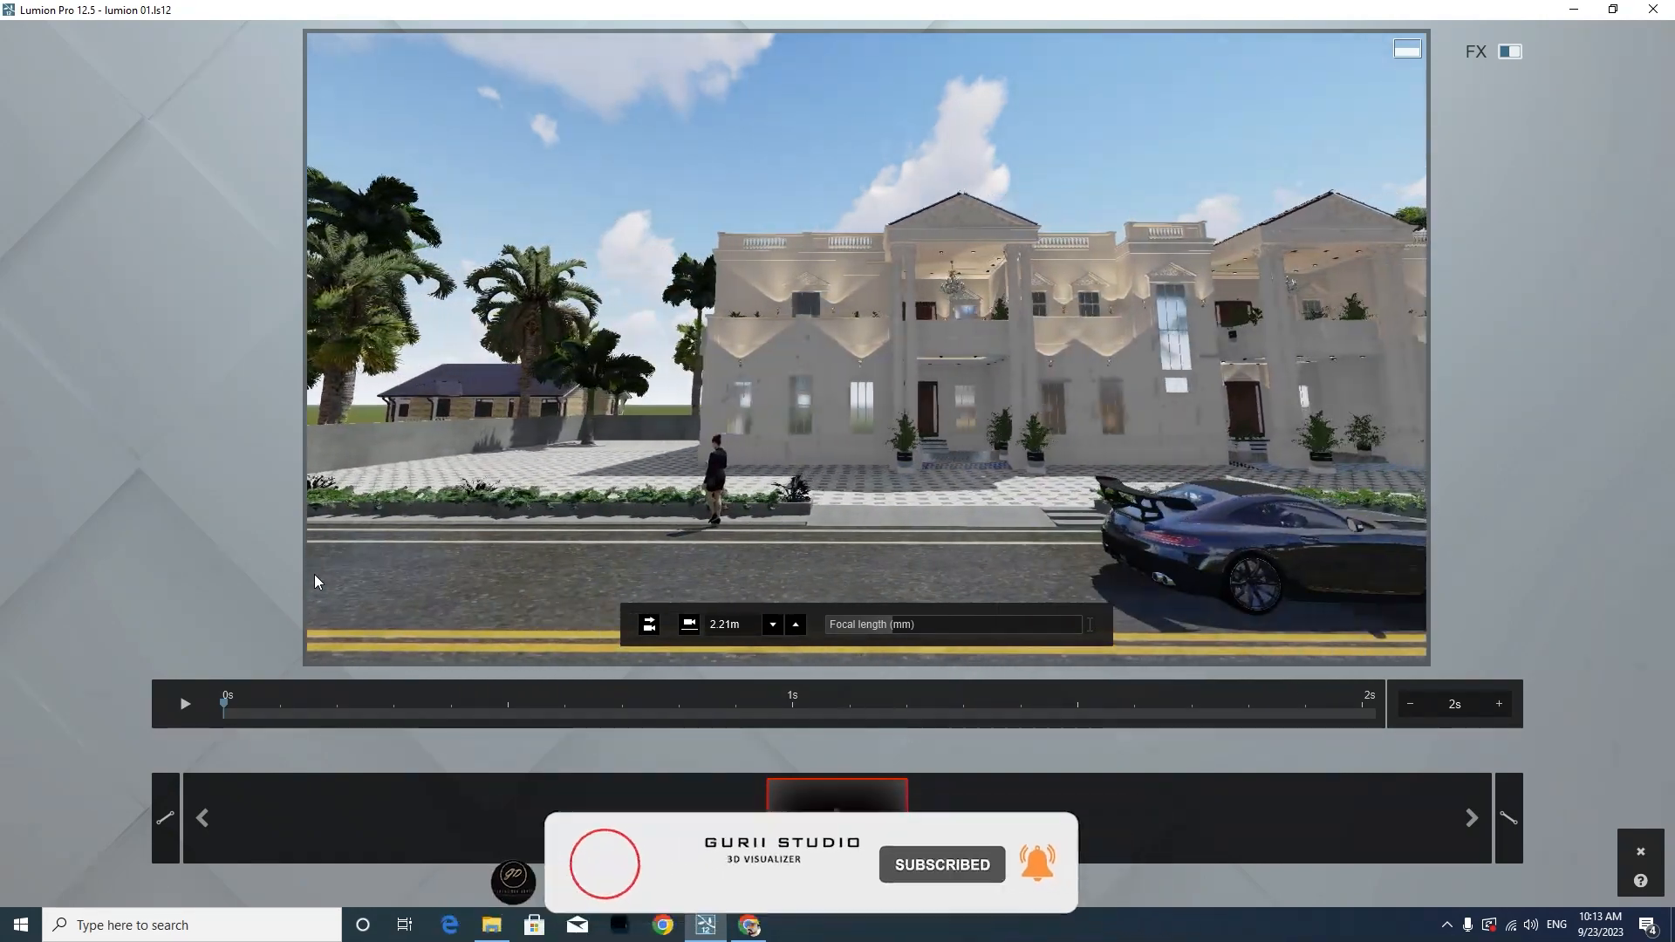
{"action": "key", "text": "d"}
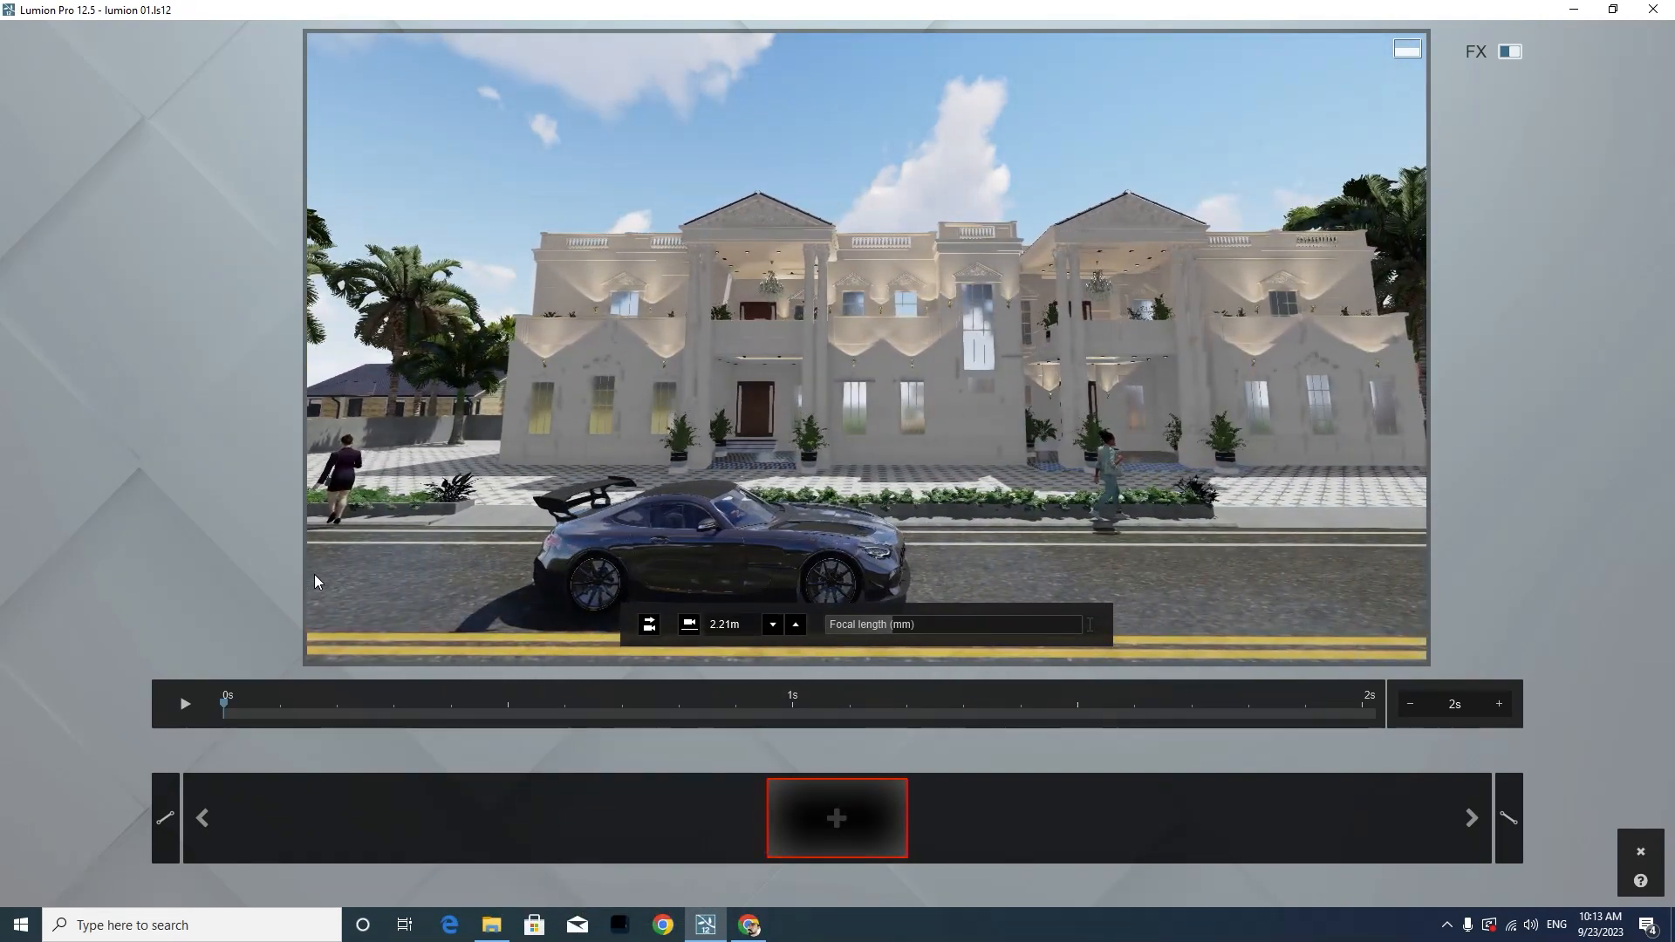
Pull the camera back across the road, raise it until the villa shows beyond the planted median and lamp posts, and add the first keyframe
{"action": "key", "text": "s"}
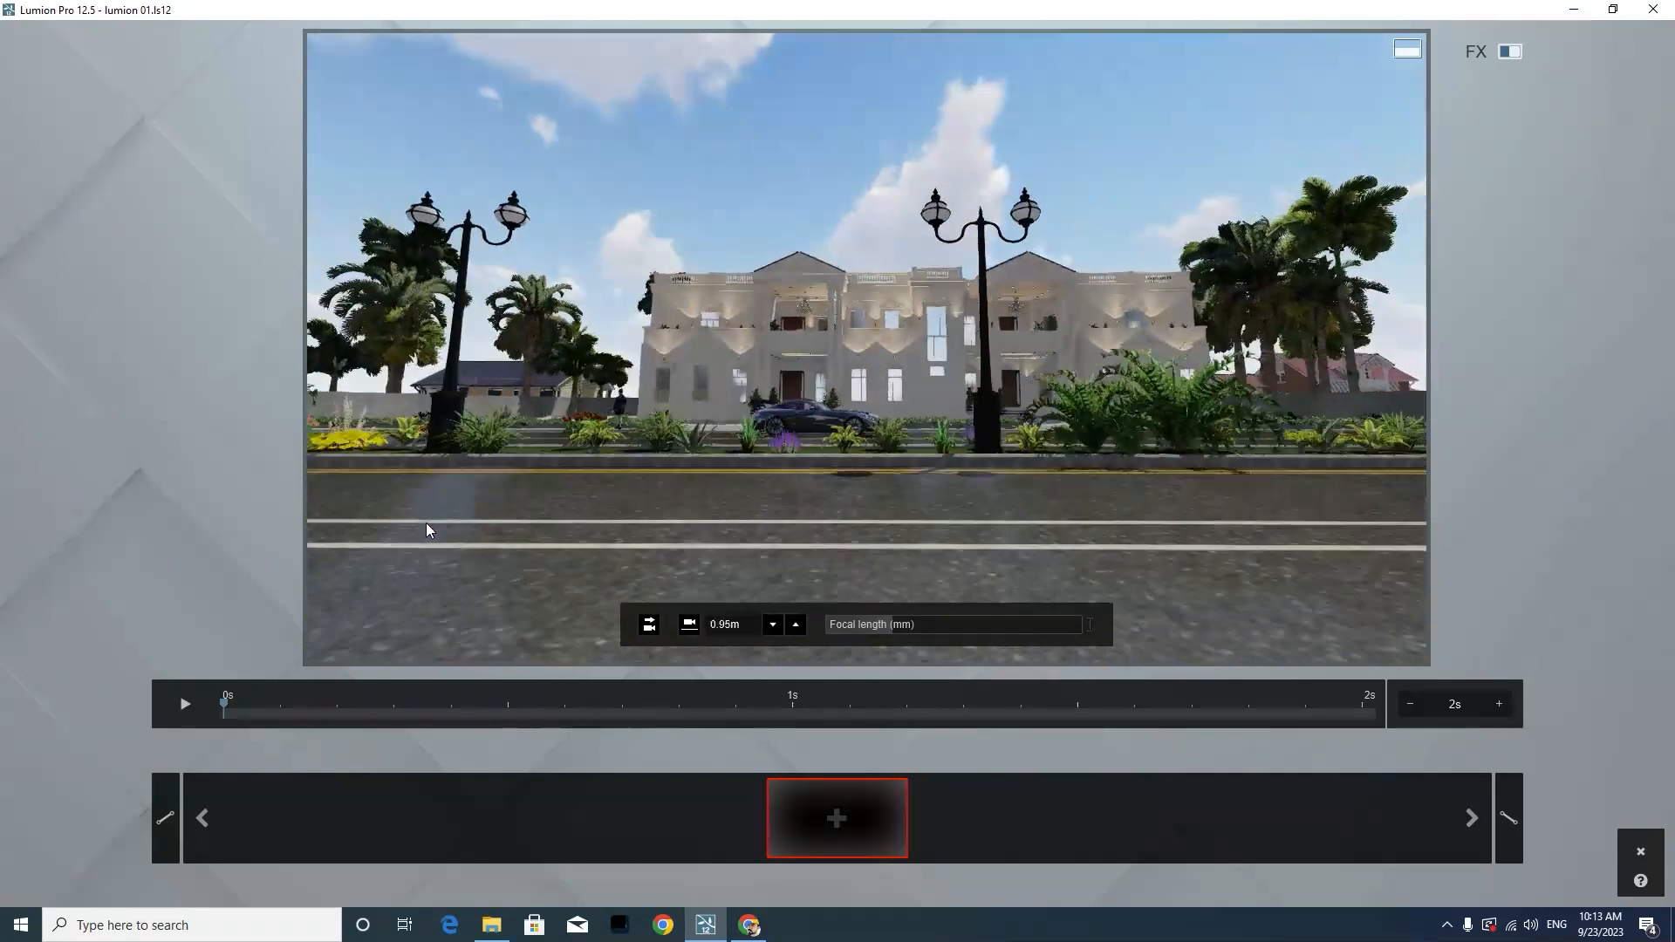
{"action": "key", "text": "w"}
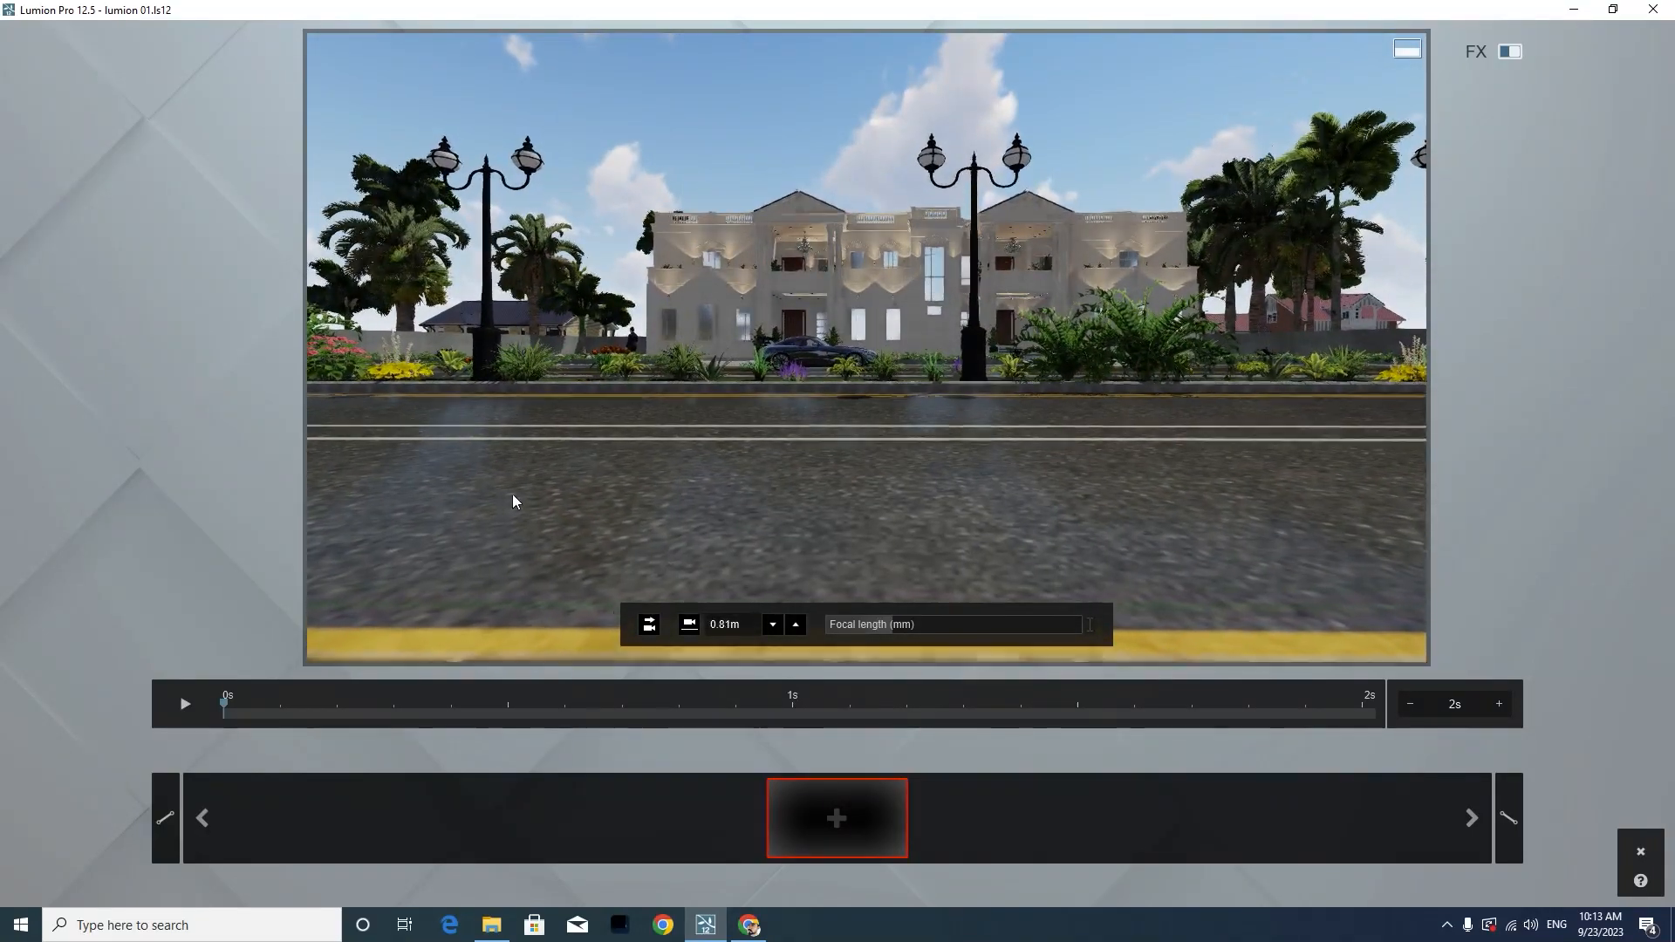
{"action": "key", "text": "s"}
{"action": "key", "text": "q"}
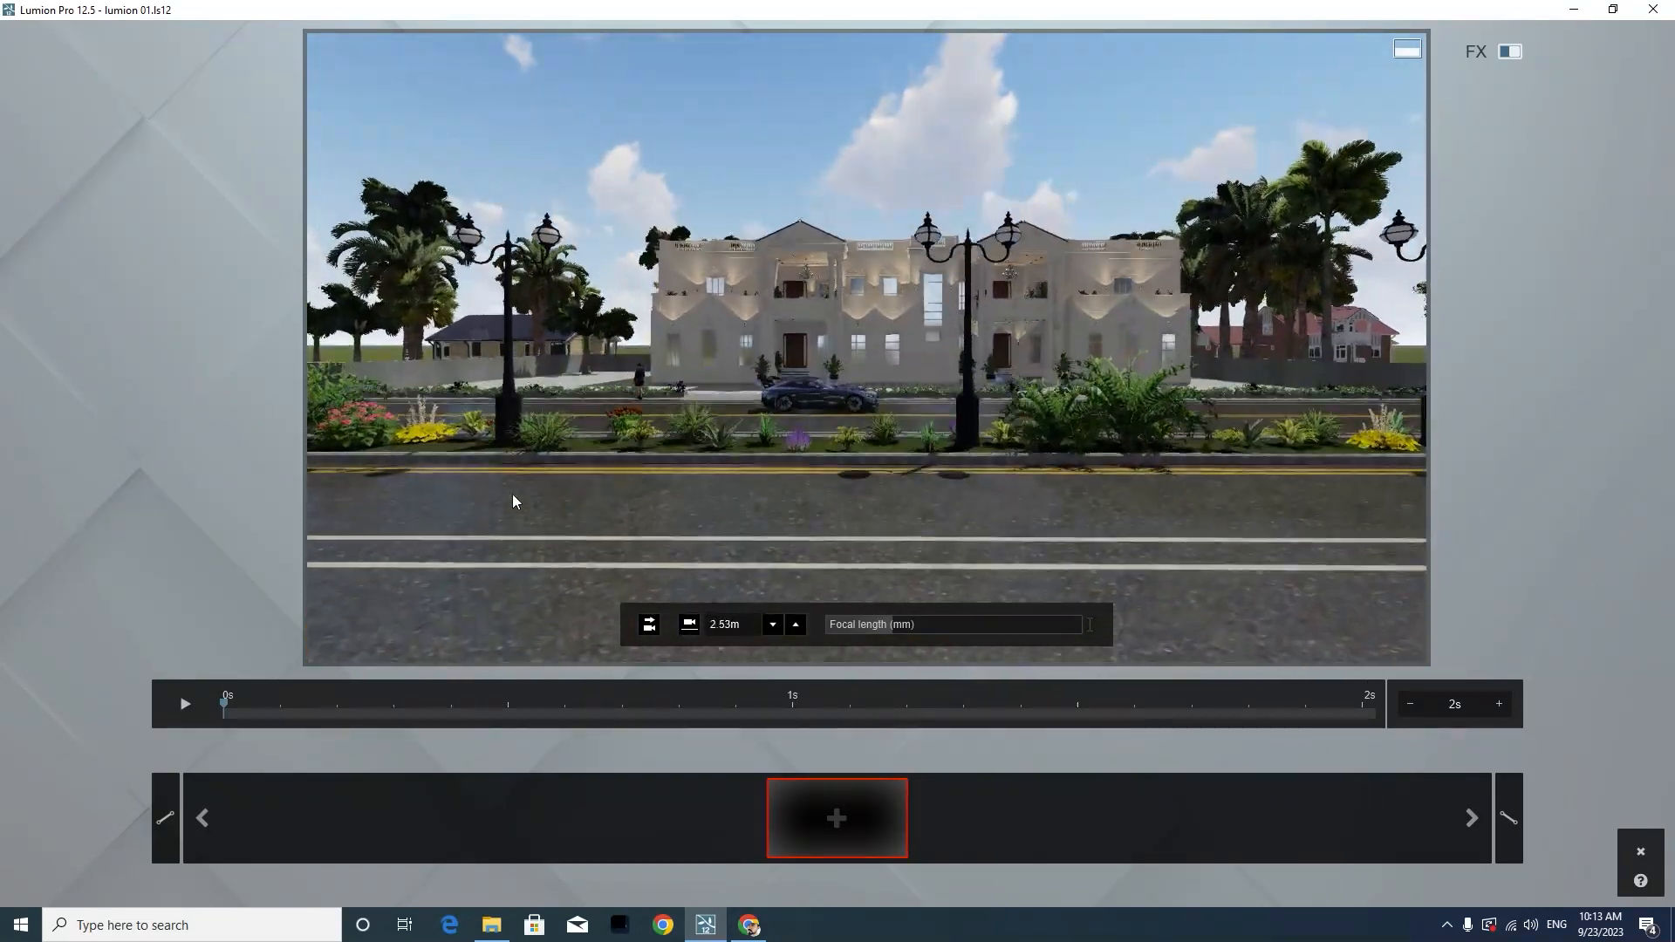
{"action": "key", "text": "e"}
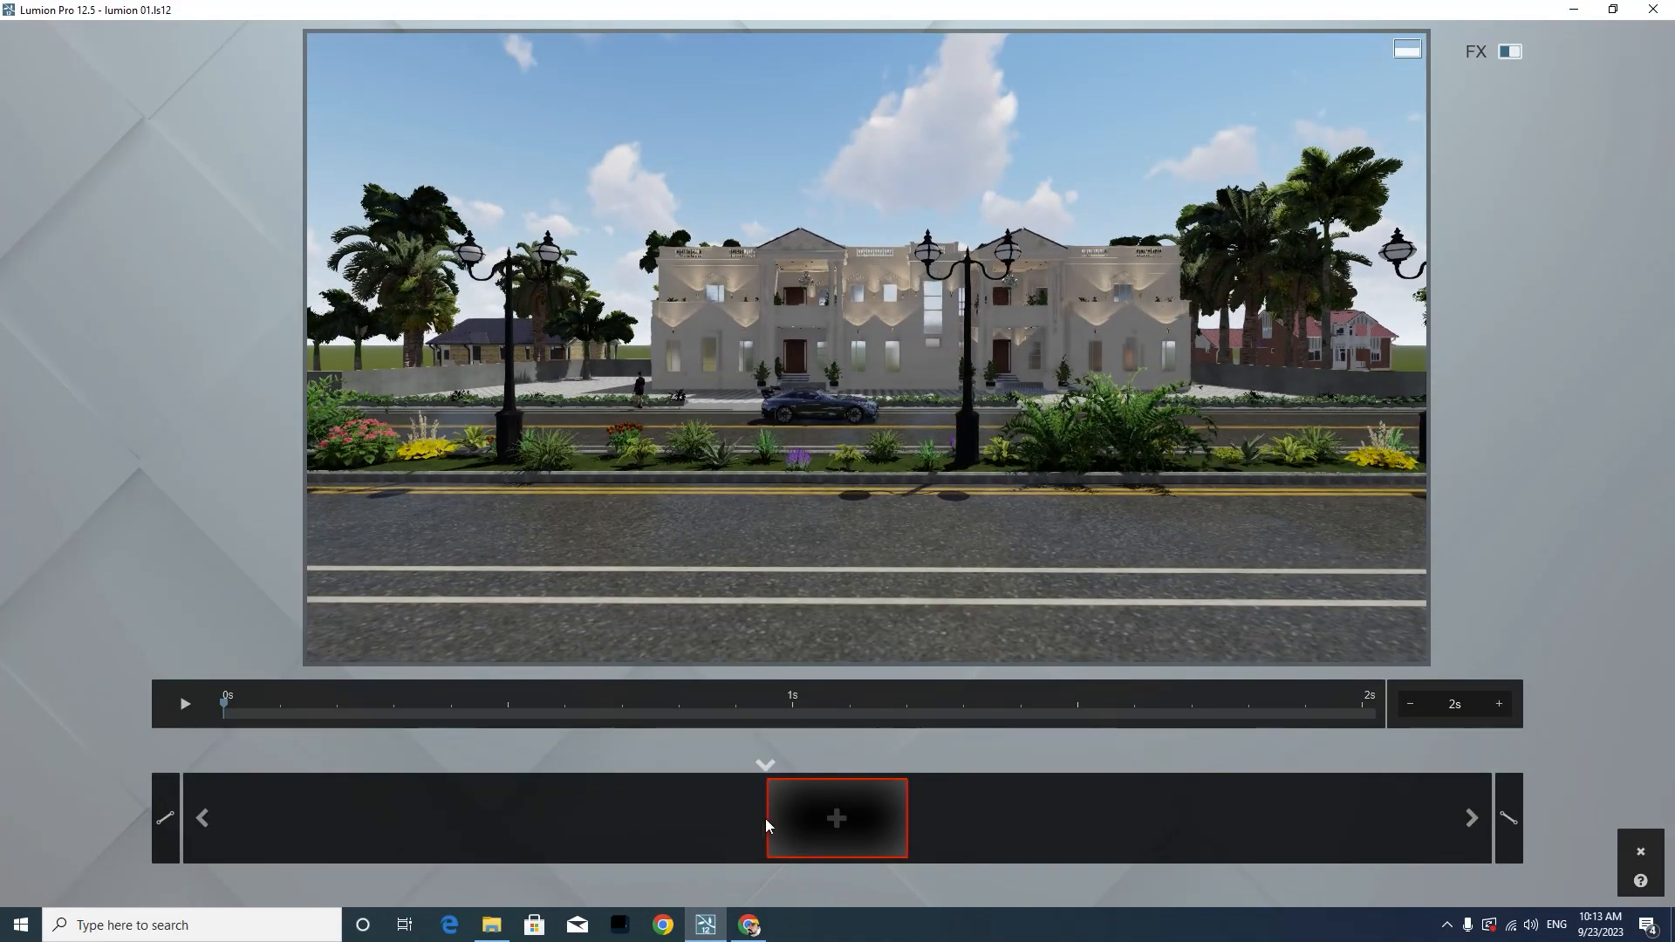
{"action": "left_click", "coordinate": [835, 818]}
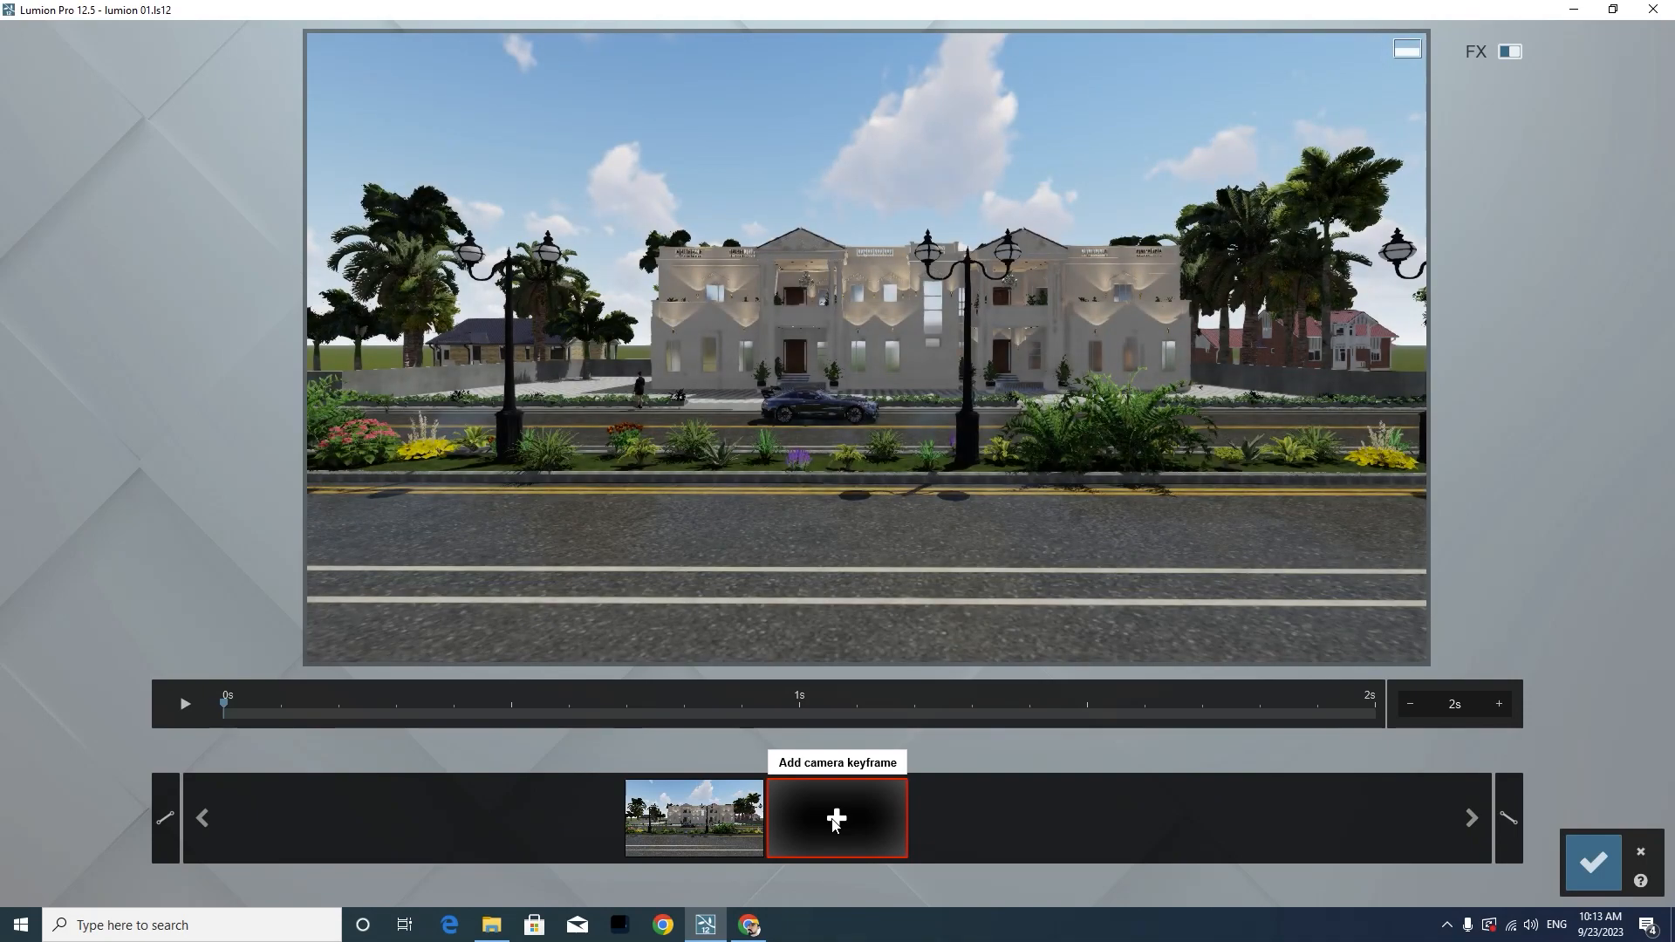
Move the camera forward over the median and past the car until the villa facade fills the frame, and add the second keyframe
{"action": "key", "text": "w"}
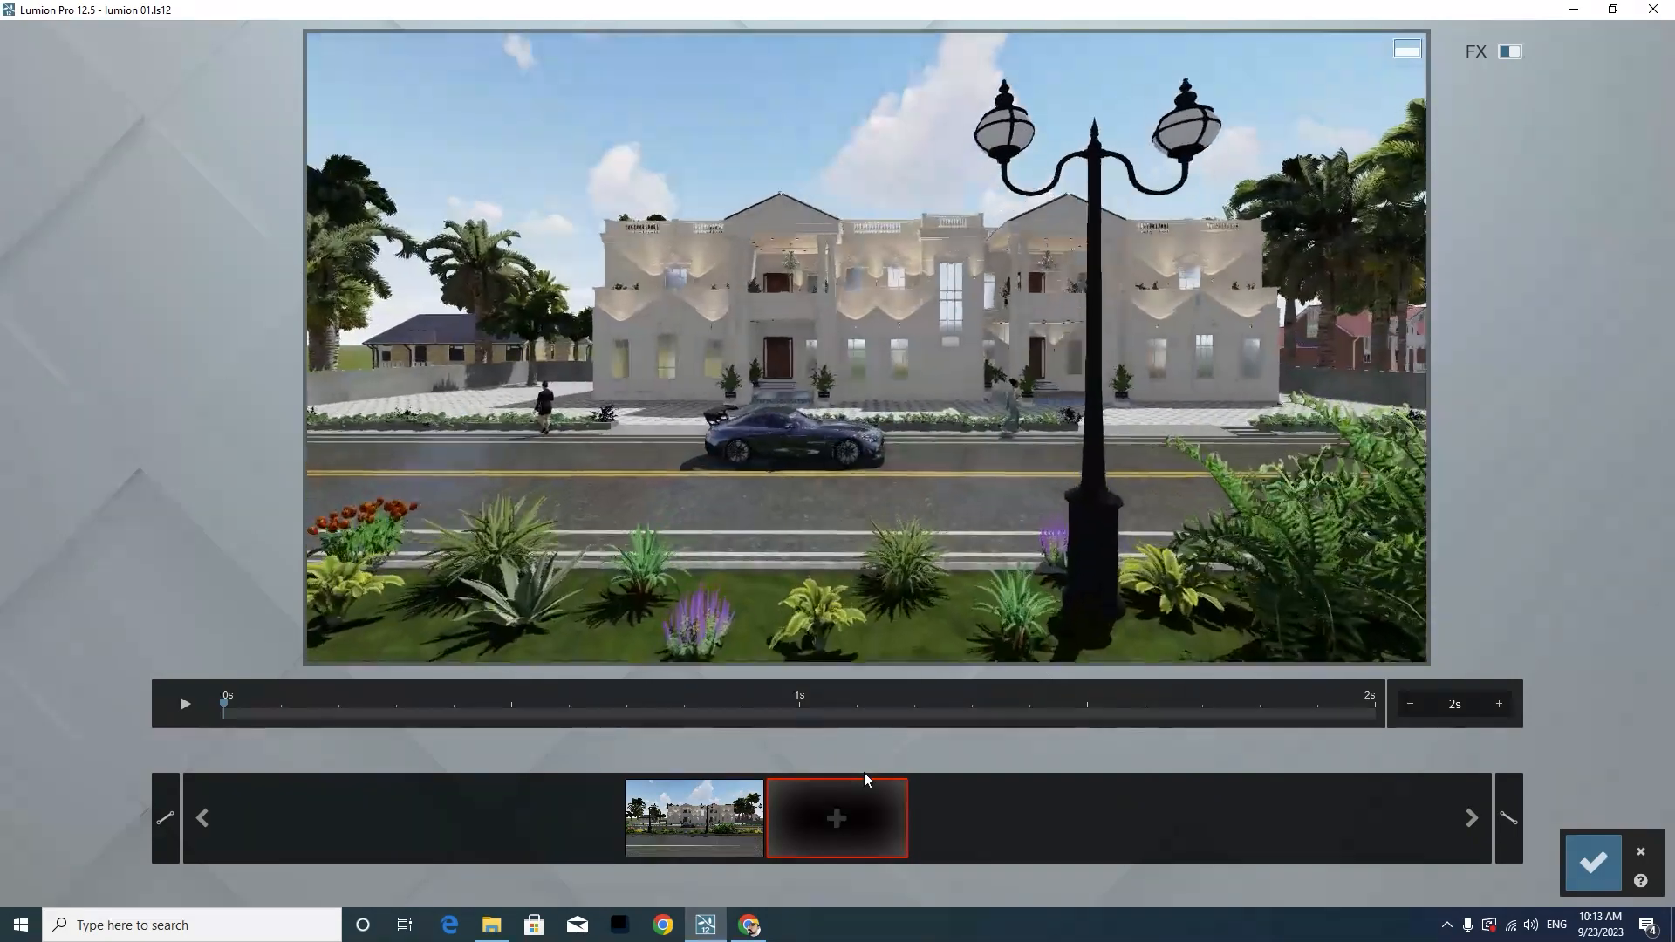
{"action": "key", "text": "w"}
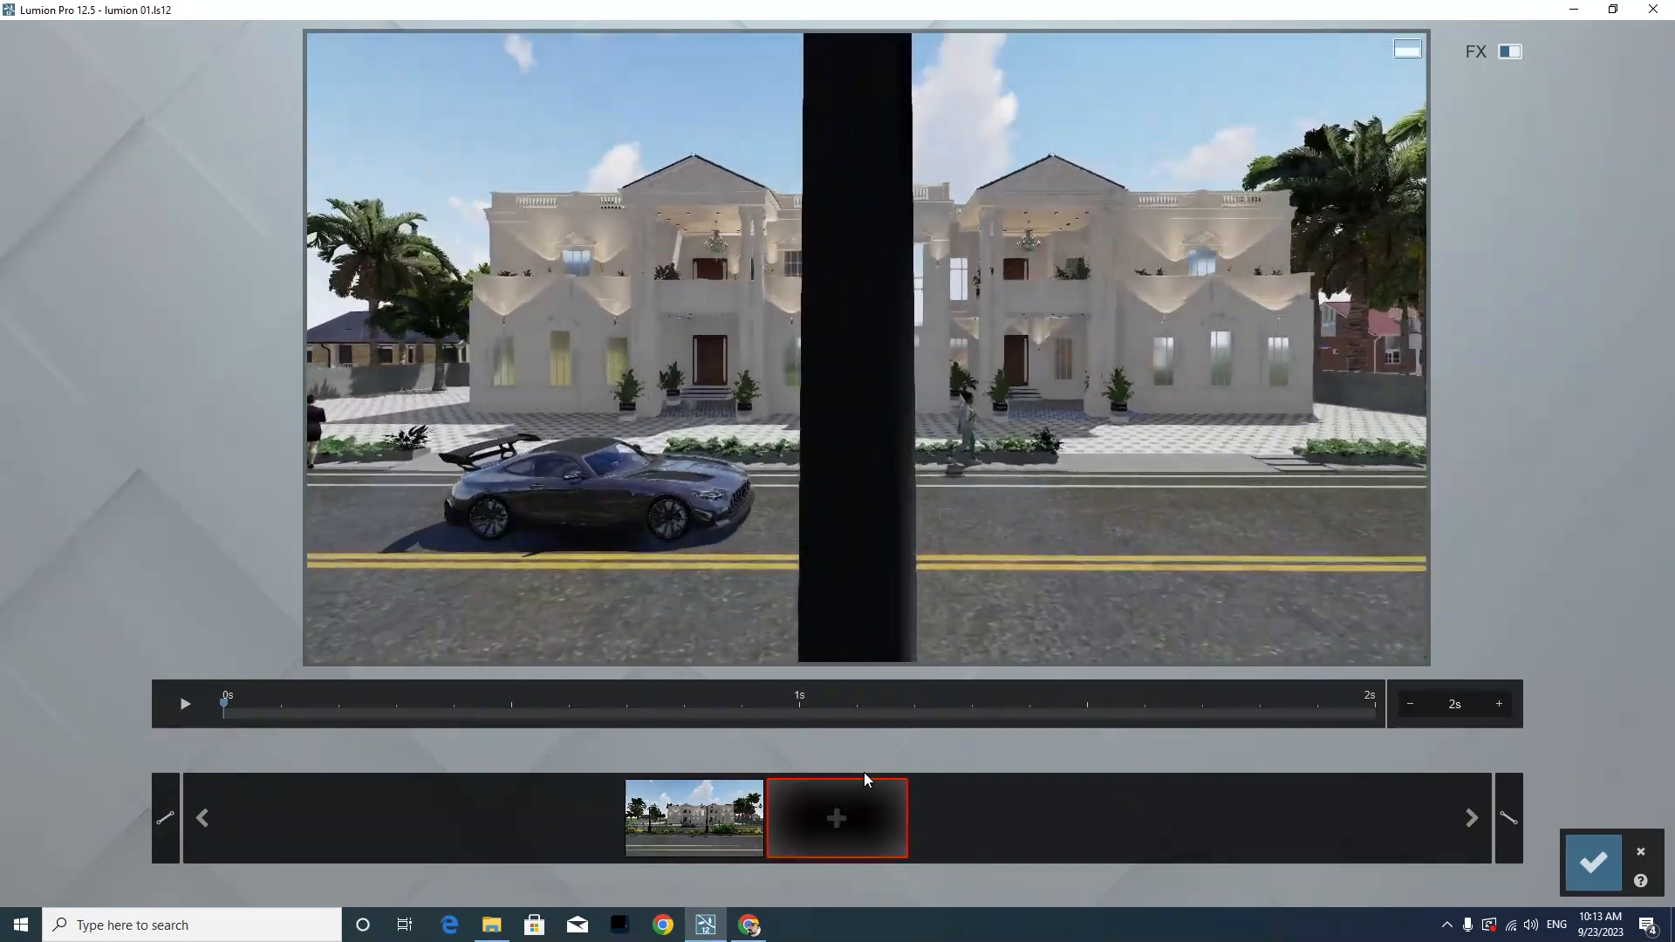
{"action": "key", "text": "w"}
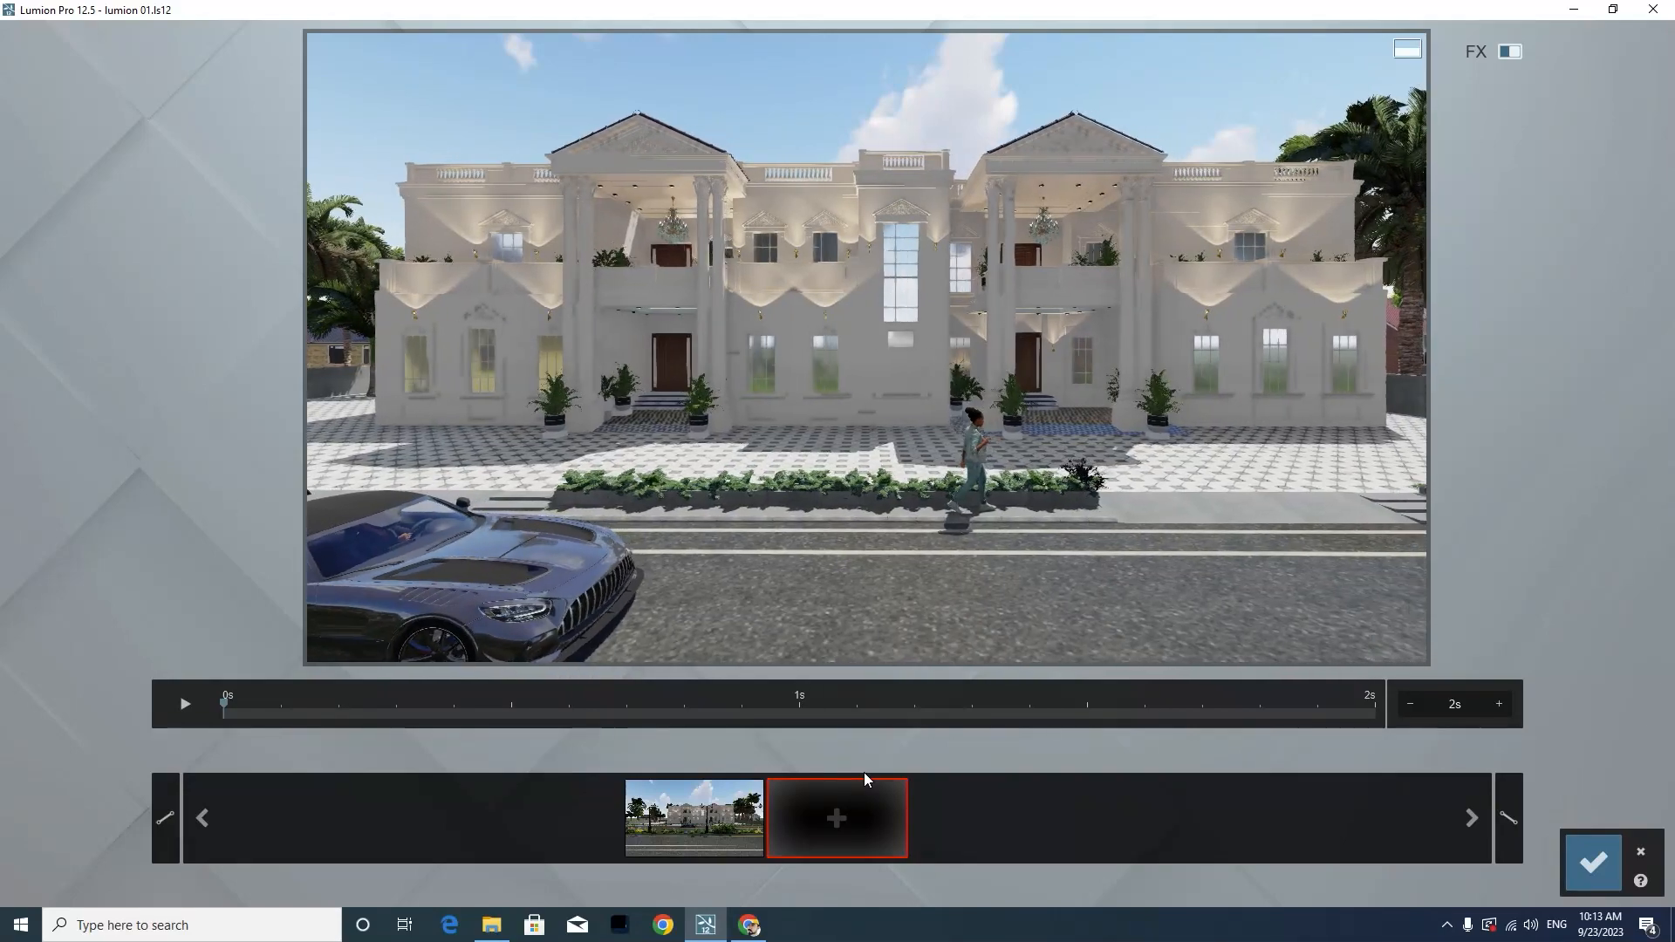
{"action": "key", "text": "w"}
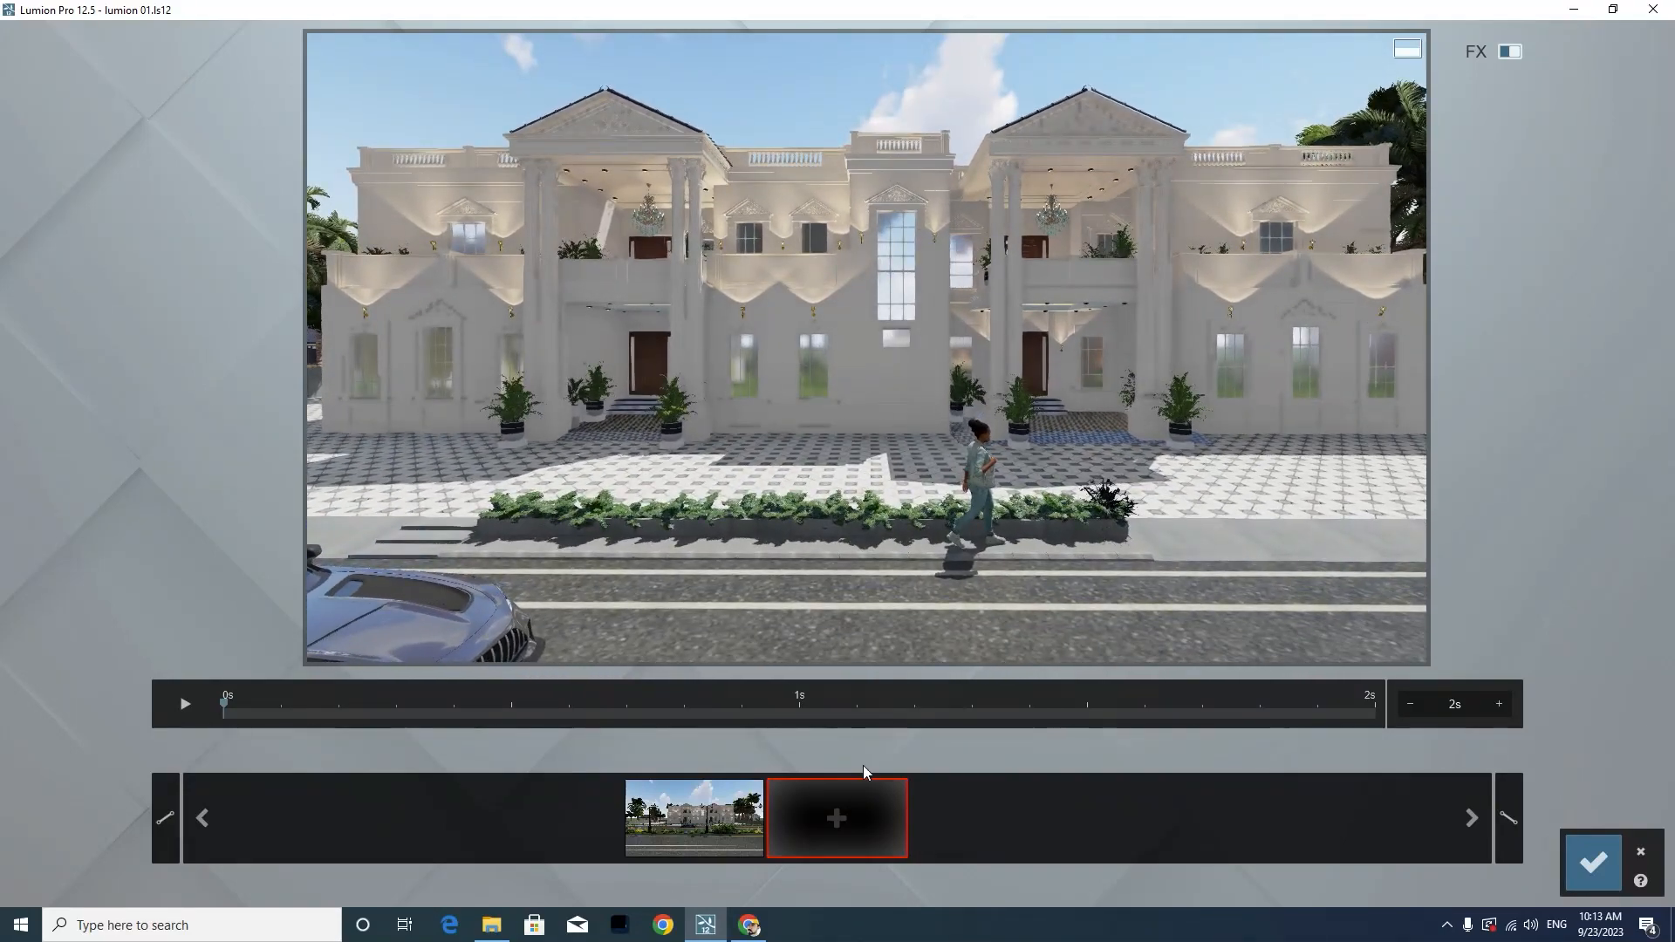
{"action": "left_click", "coordinate": [840, 822]}
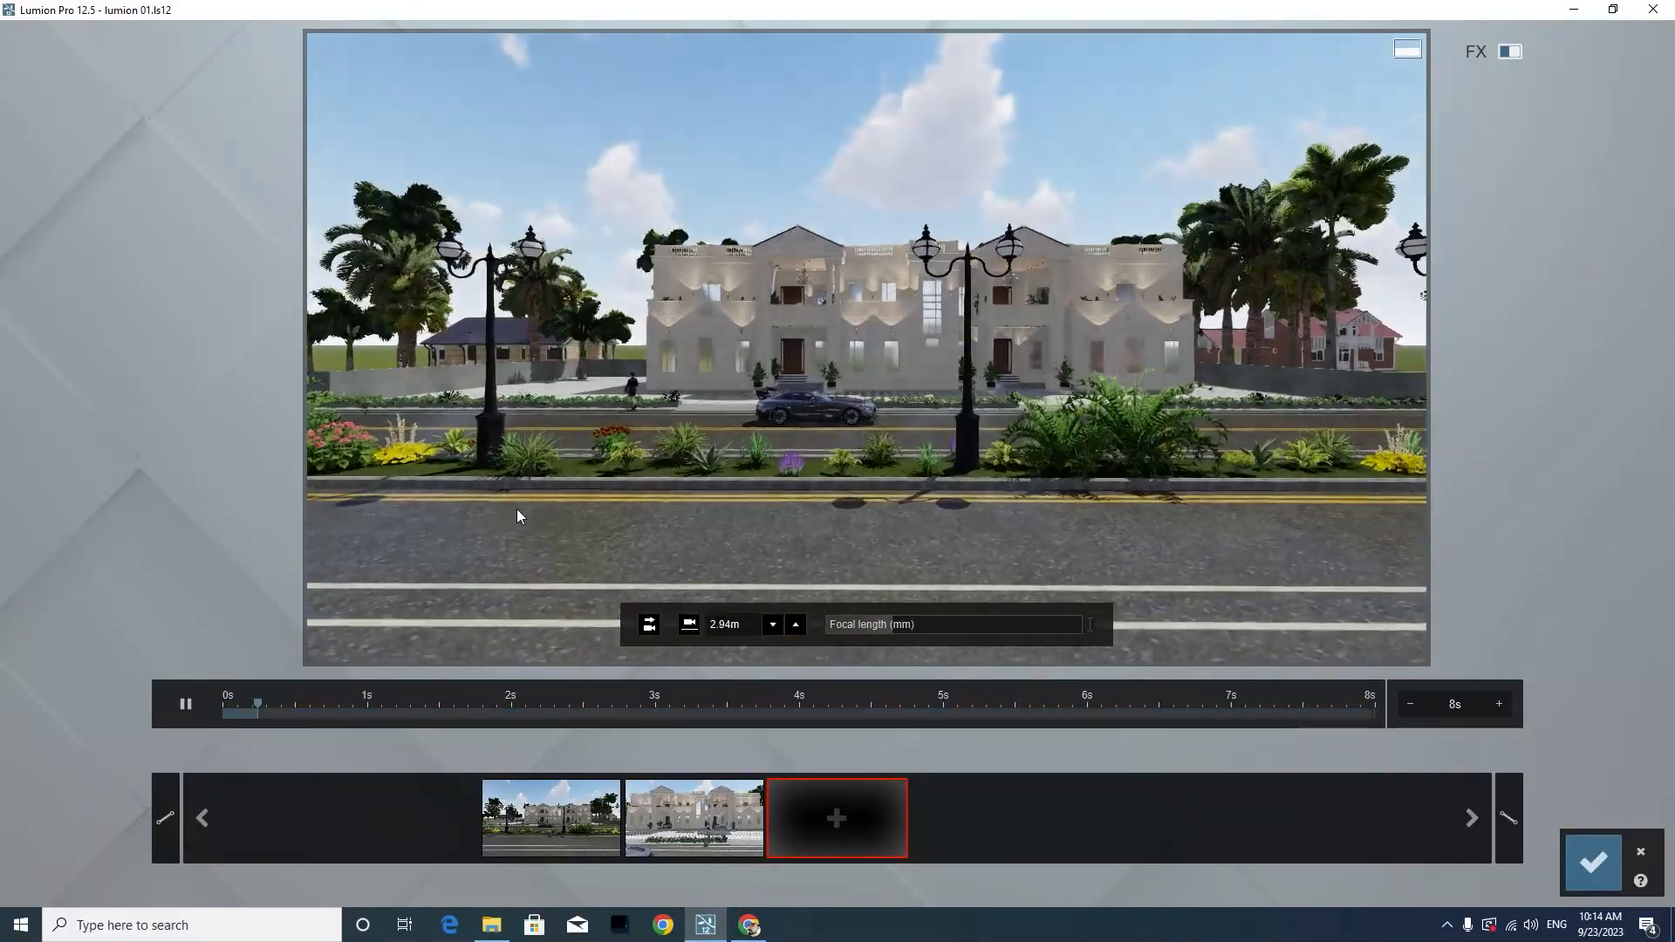
Set the second clip's duration to 8 seconds, play back part of the forward move and save the clip
{"action": "left_click", "coordinate": [185, 703]}
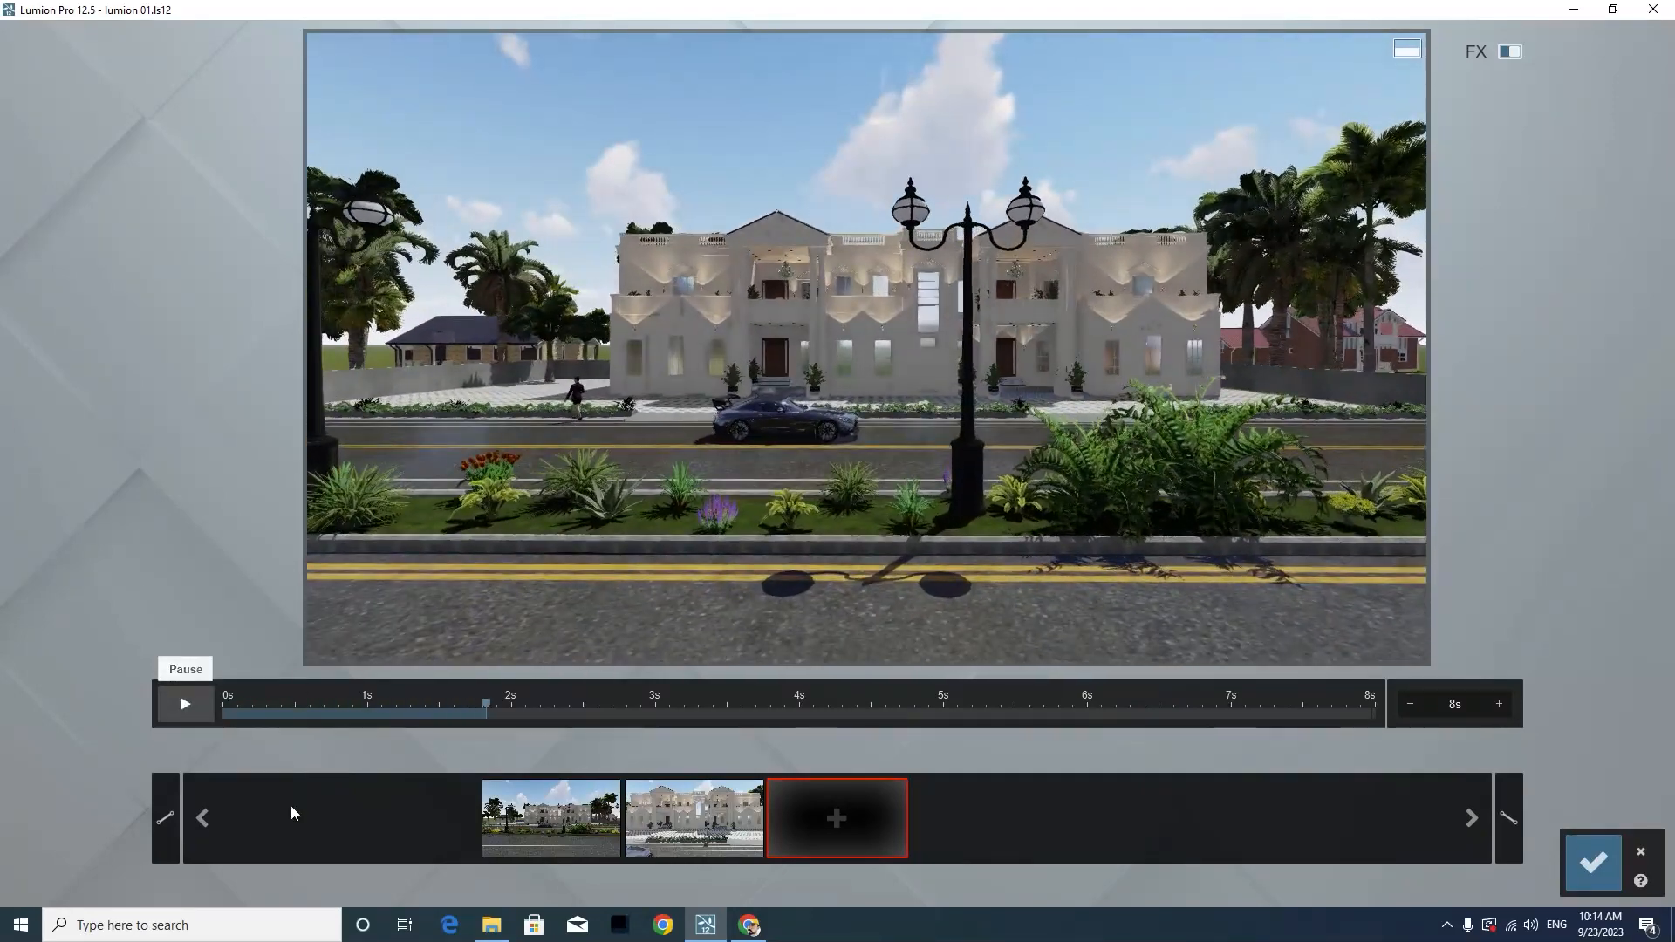
{"action": "left_click", "coordinate": [1604, 844]}
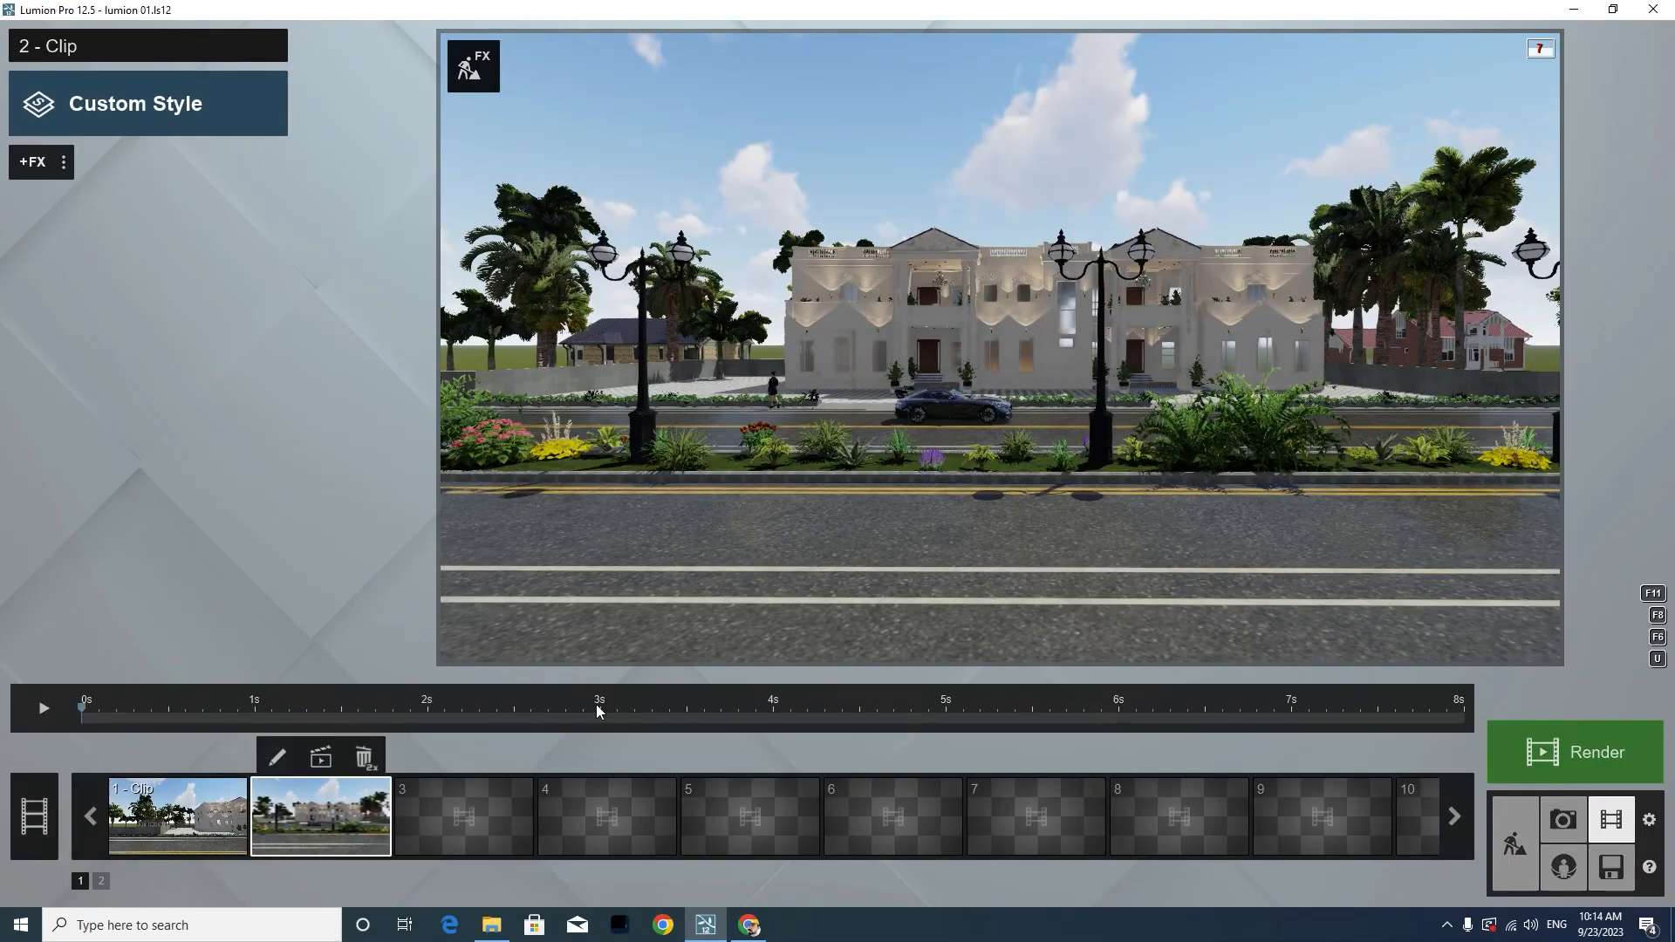
Start a third clip, bring the camera into the paved forecourt at 2.82 m height, angled along the facade toward the palms, and add the first keyframe
{"action": "left_click", "coordinate": [460, 840]}
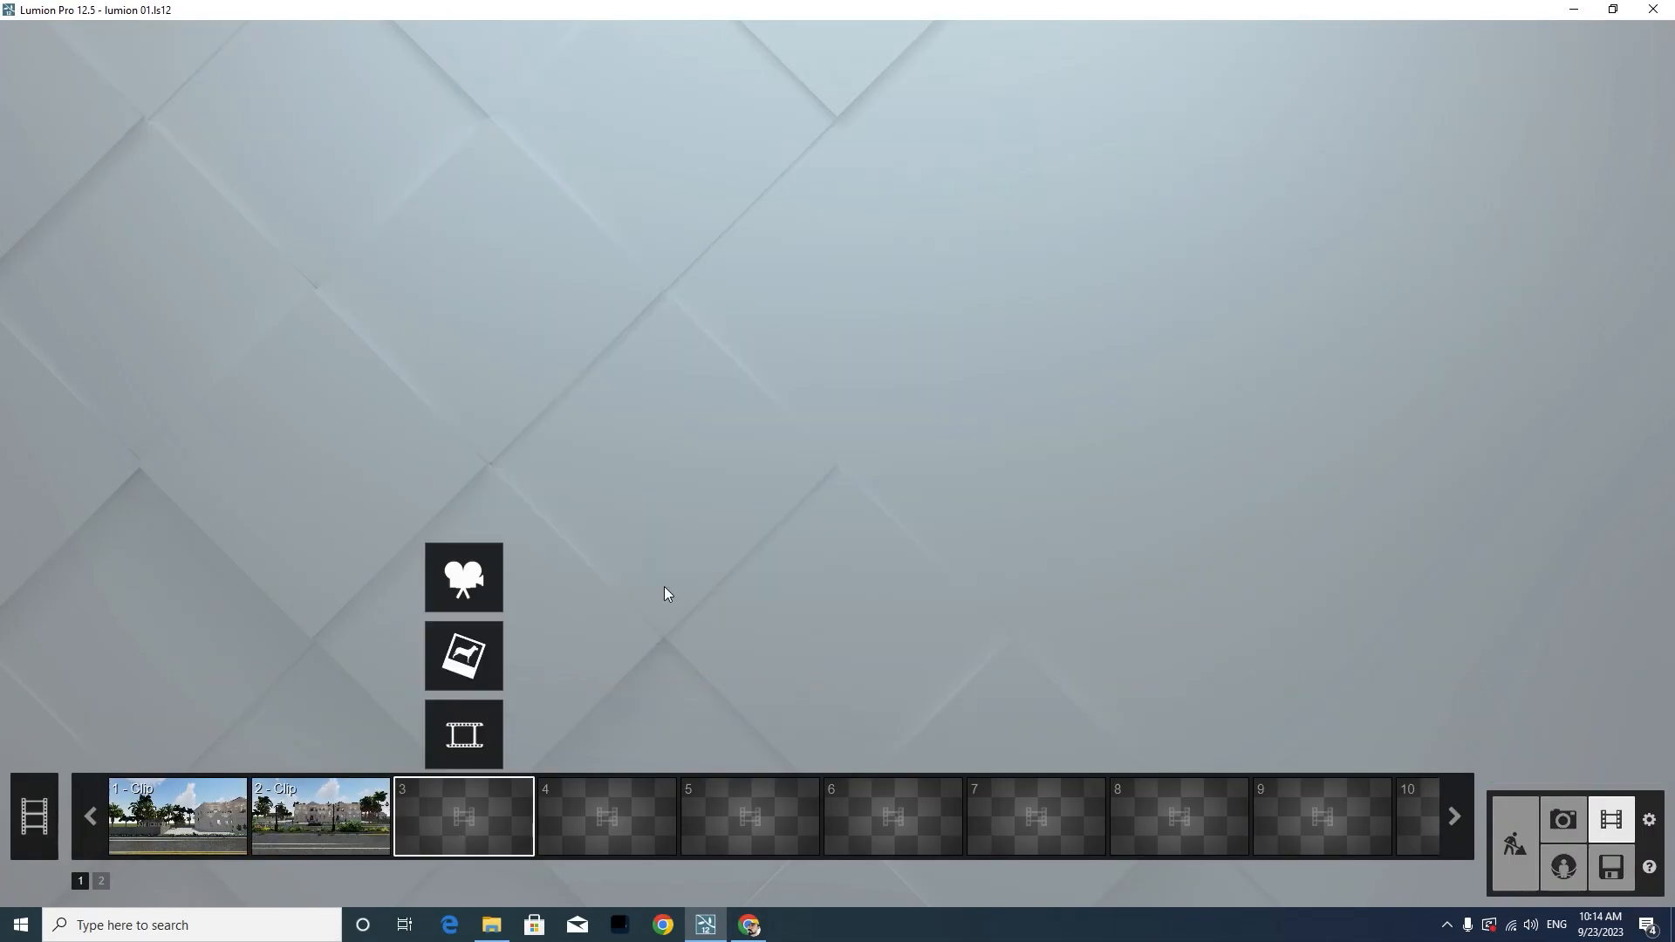
{"action": "left_click", "coordinate": [483, 580]}
{"action": "scroll", "coordinate": [781, 434], "scroll_direction": "up", "scroll_amount": 3}
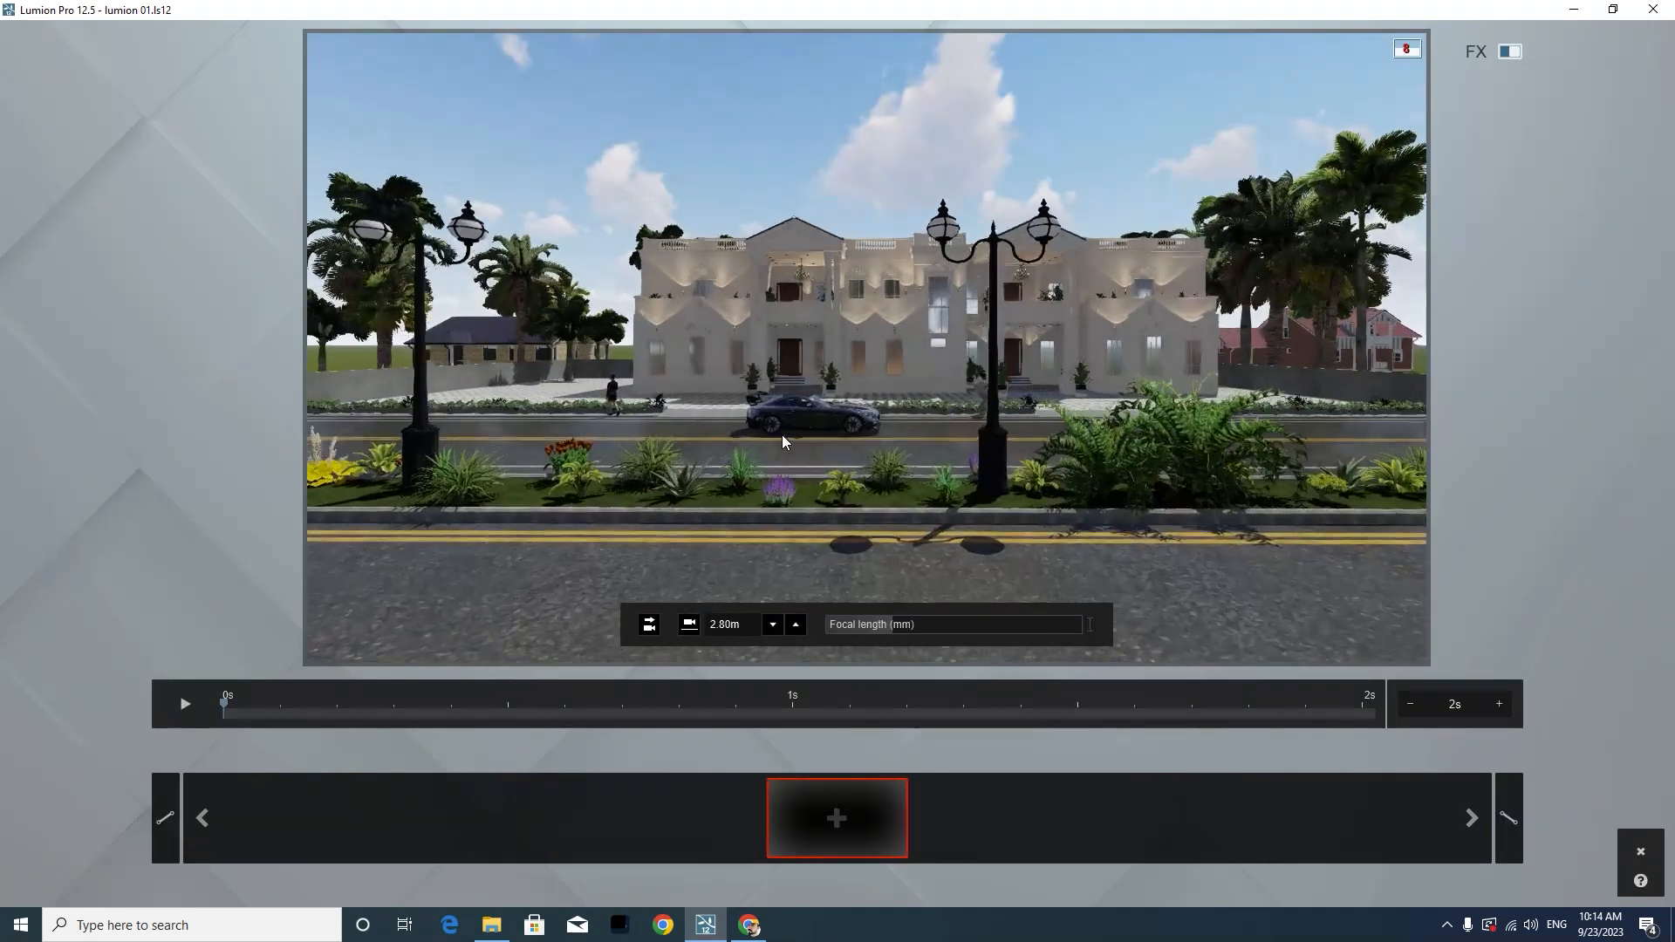
{"action": "scroll", "coordinate": [782, 434], "scroll_direction": "up", "scroll_amount": 8}
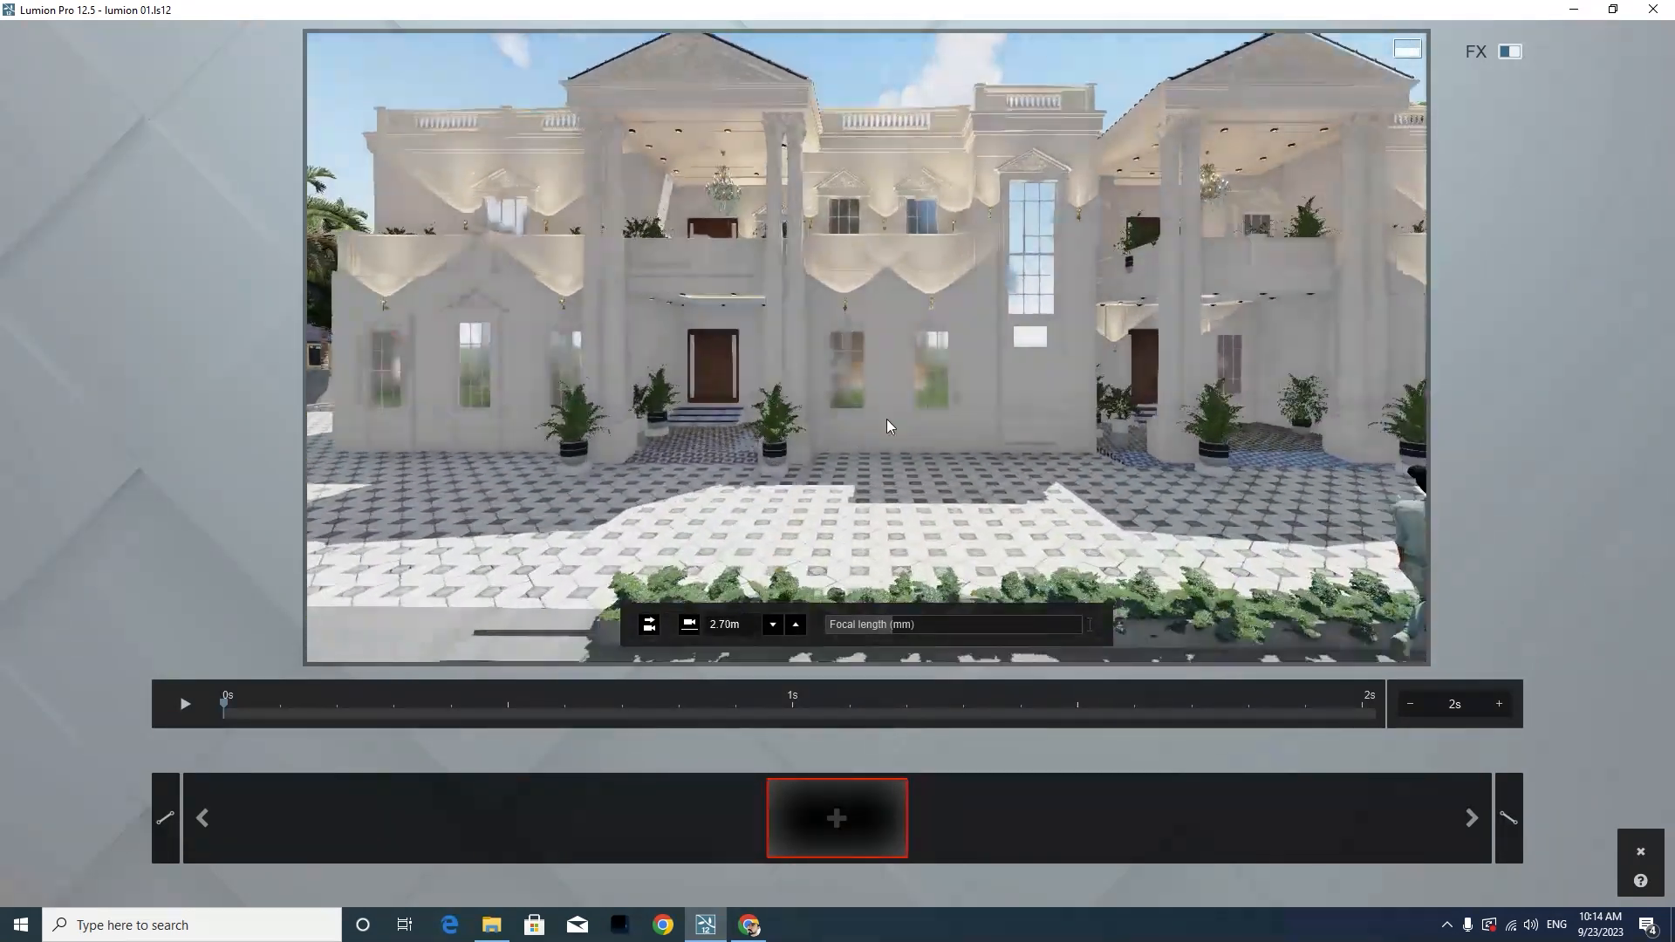
{"action": "right_click_drag", "start_coordinate": [909, 414], "coordinate": [776, 414]}
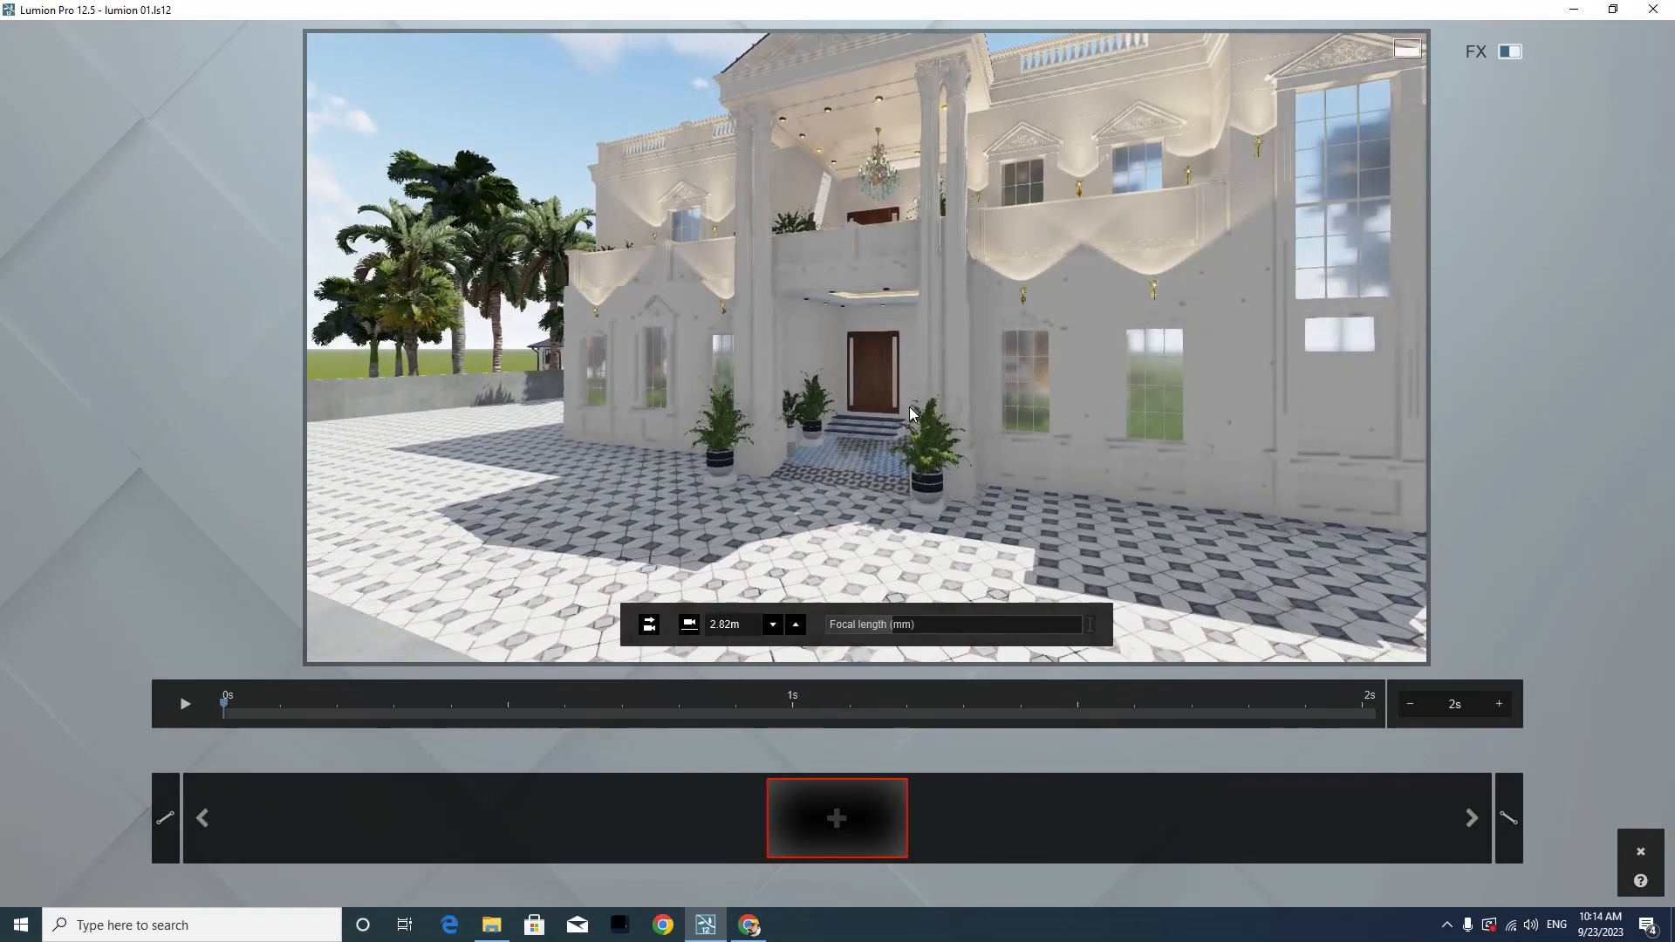
{"action": "key", "text": "d"}
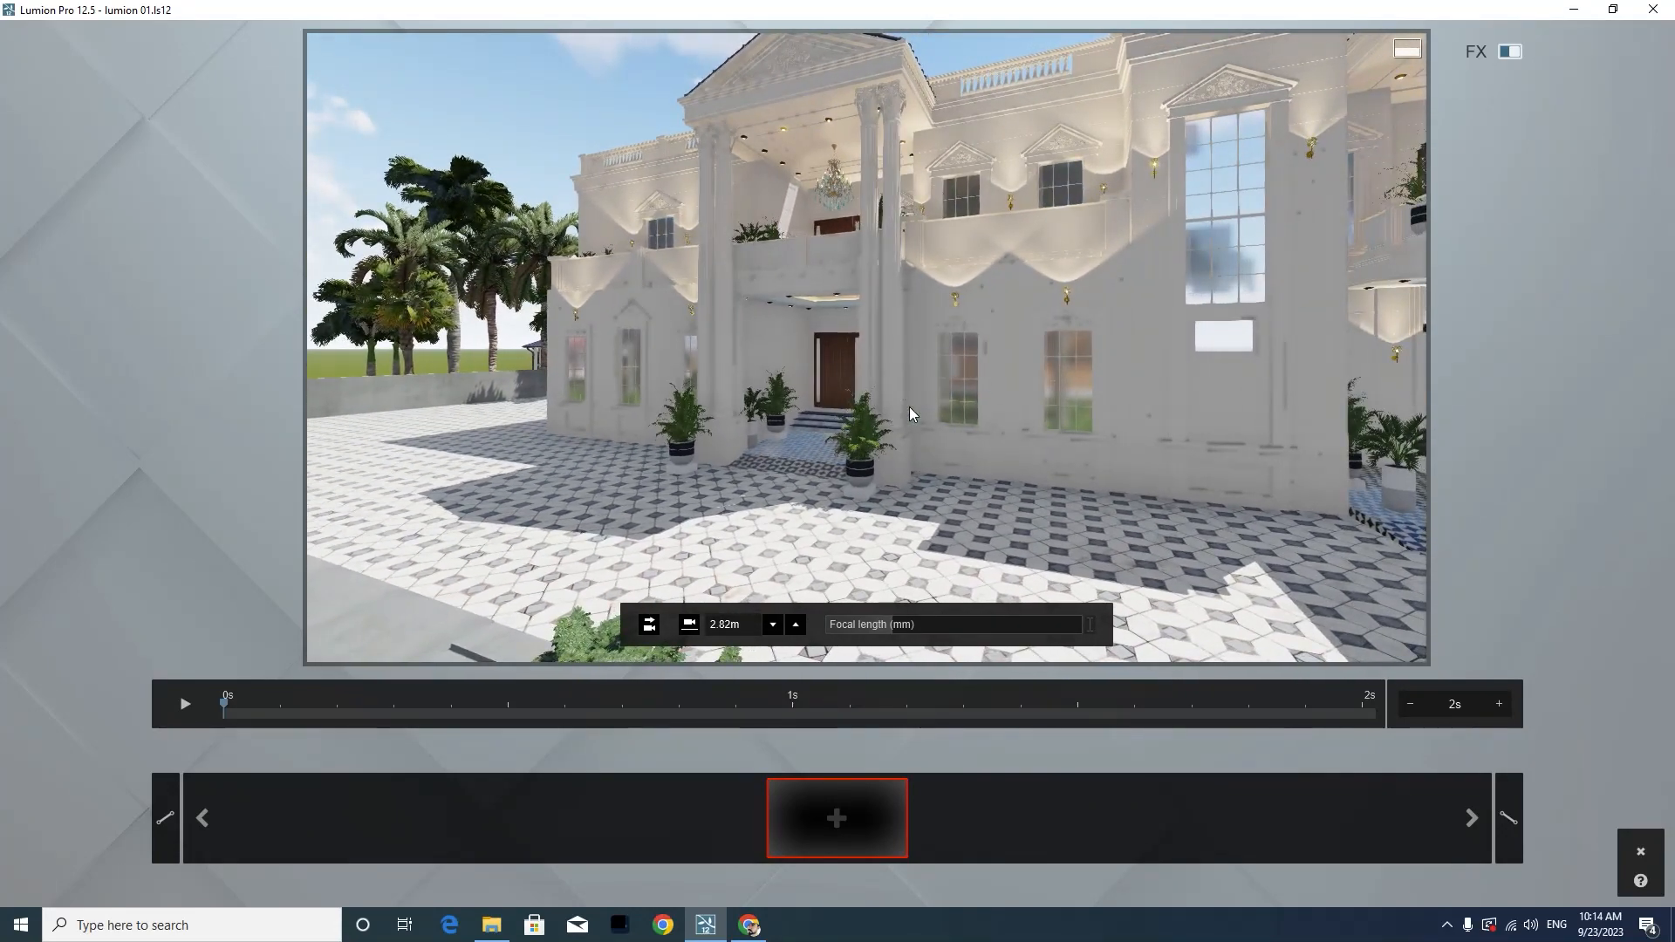
{"action": "key", "text": "d"}
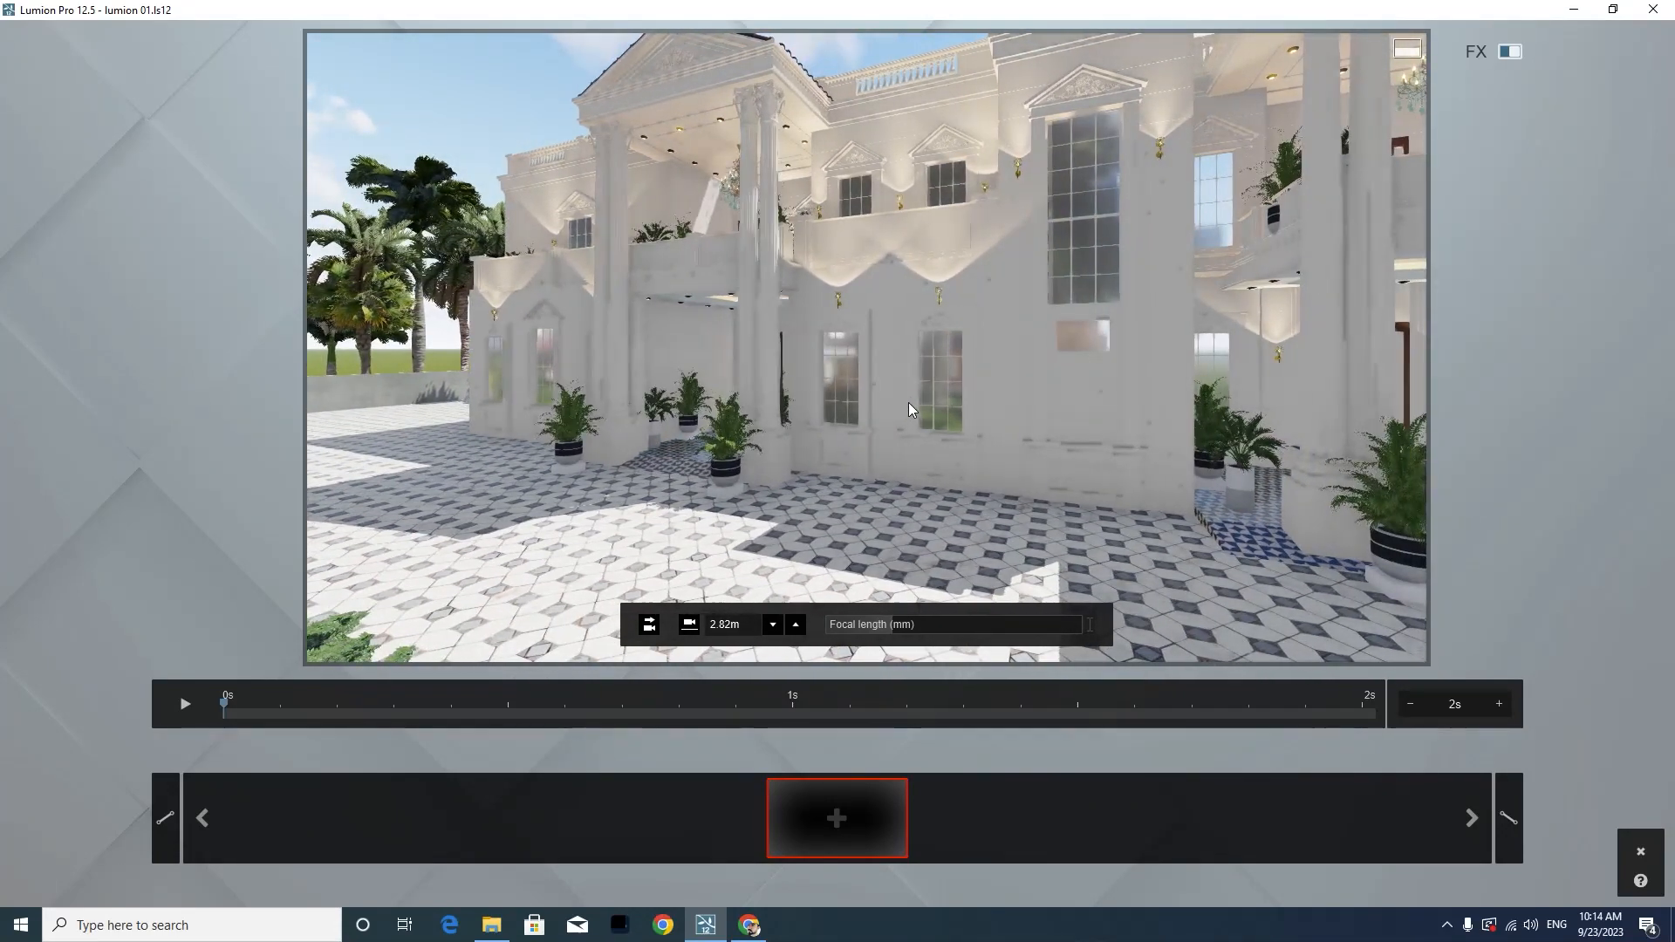
{"action": "left_click", "coordinate": [842, 818]}
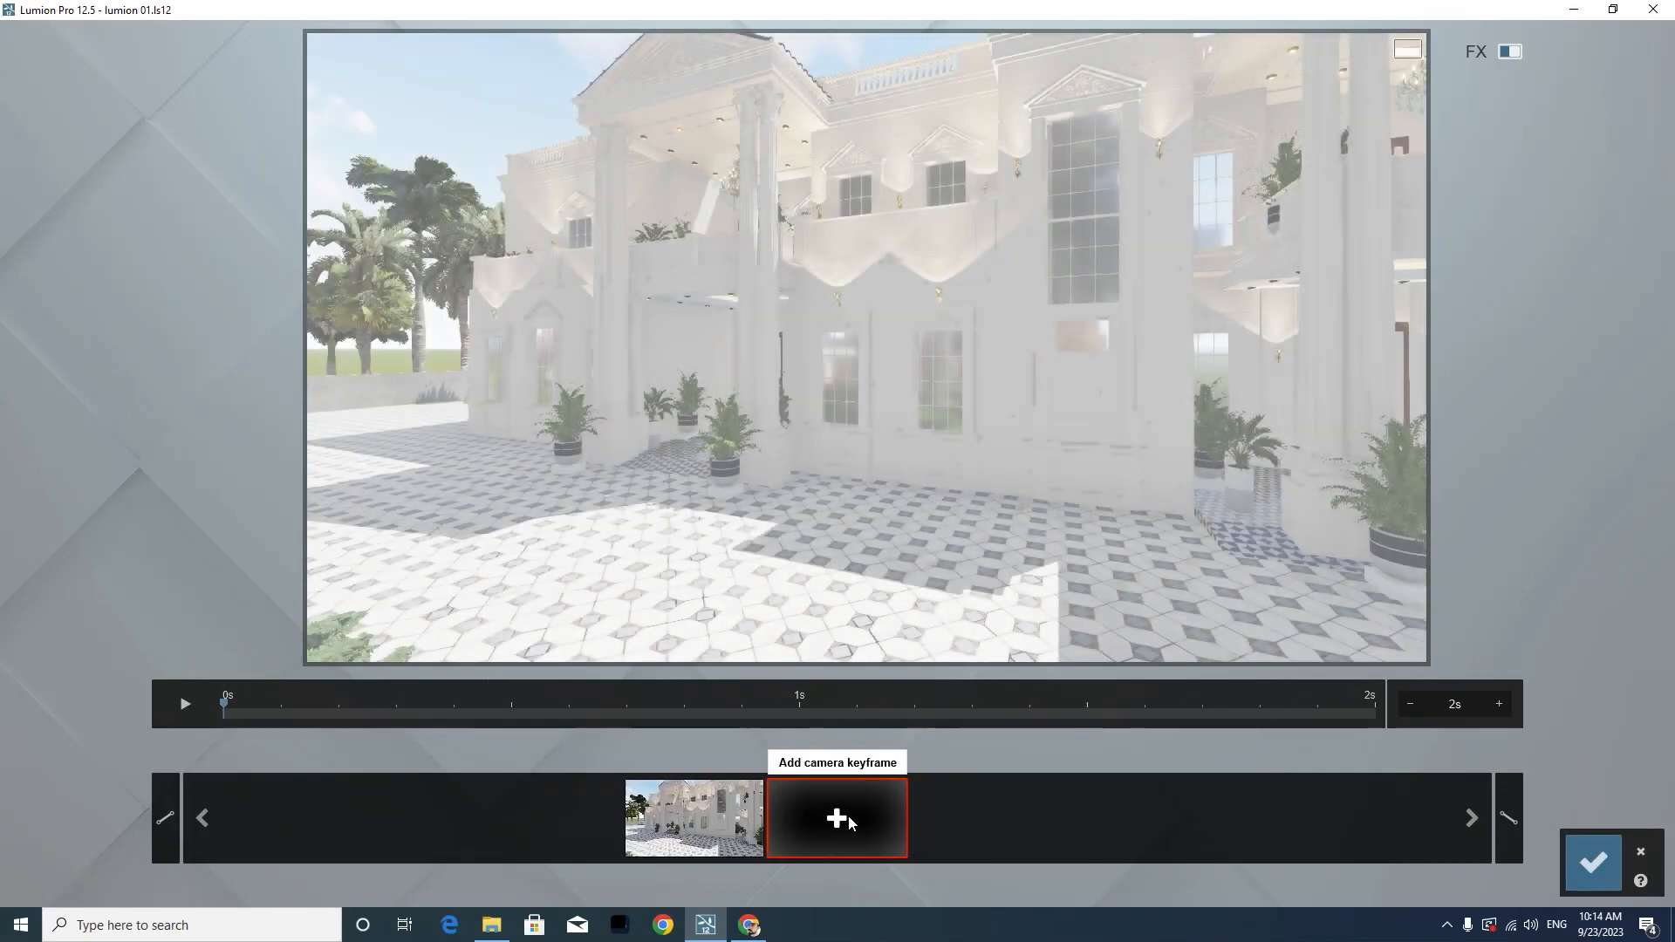
Raise the camera straight up to roof level for the second keyframe and save the third clip with a 6-second duration
{"action": "key", "text": "q"}
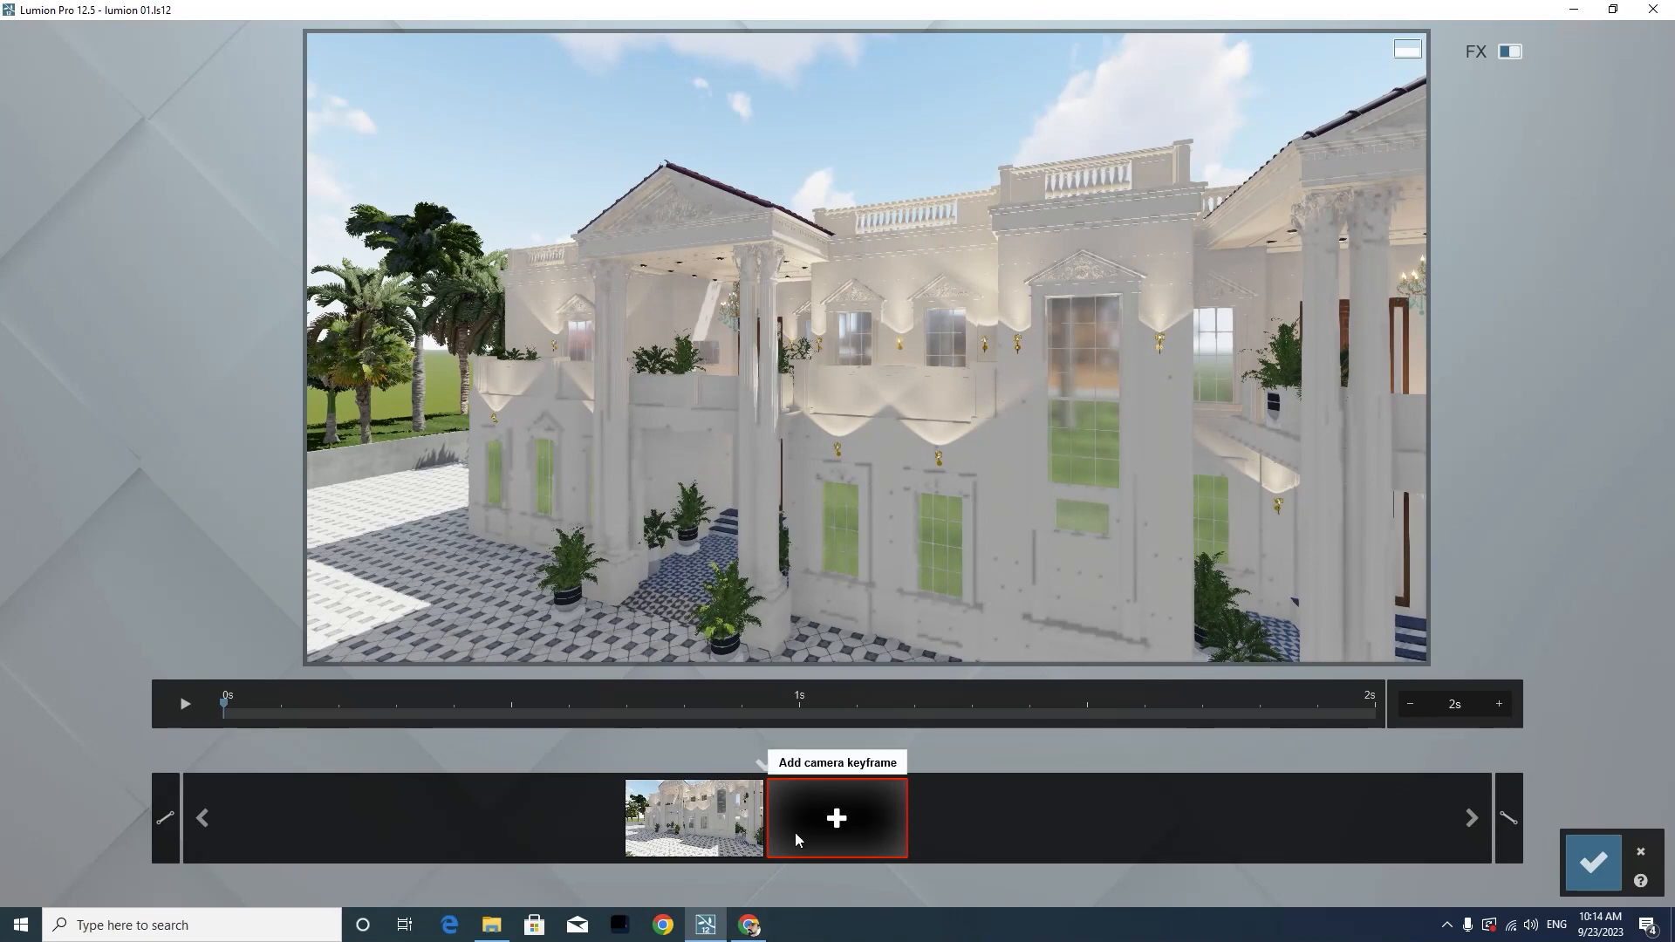
{"action": "left_click", "coordinate": [823, 825]}
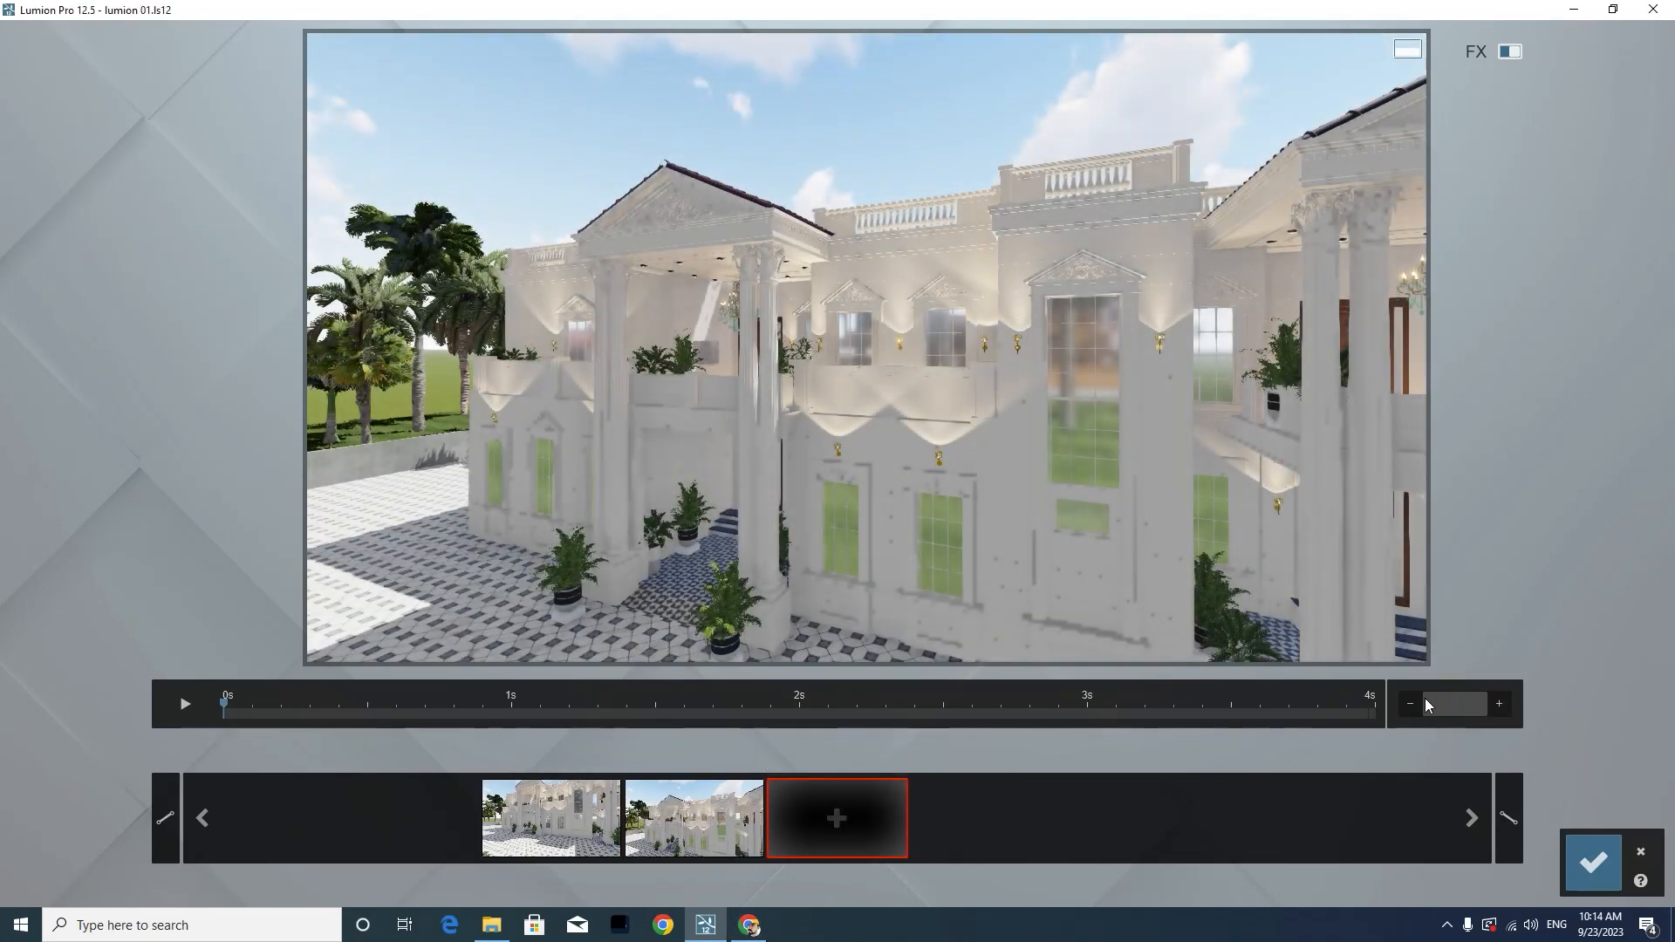
{"action": "left_click", "coordinate": [184, 705]}
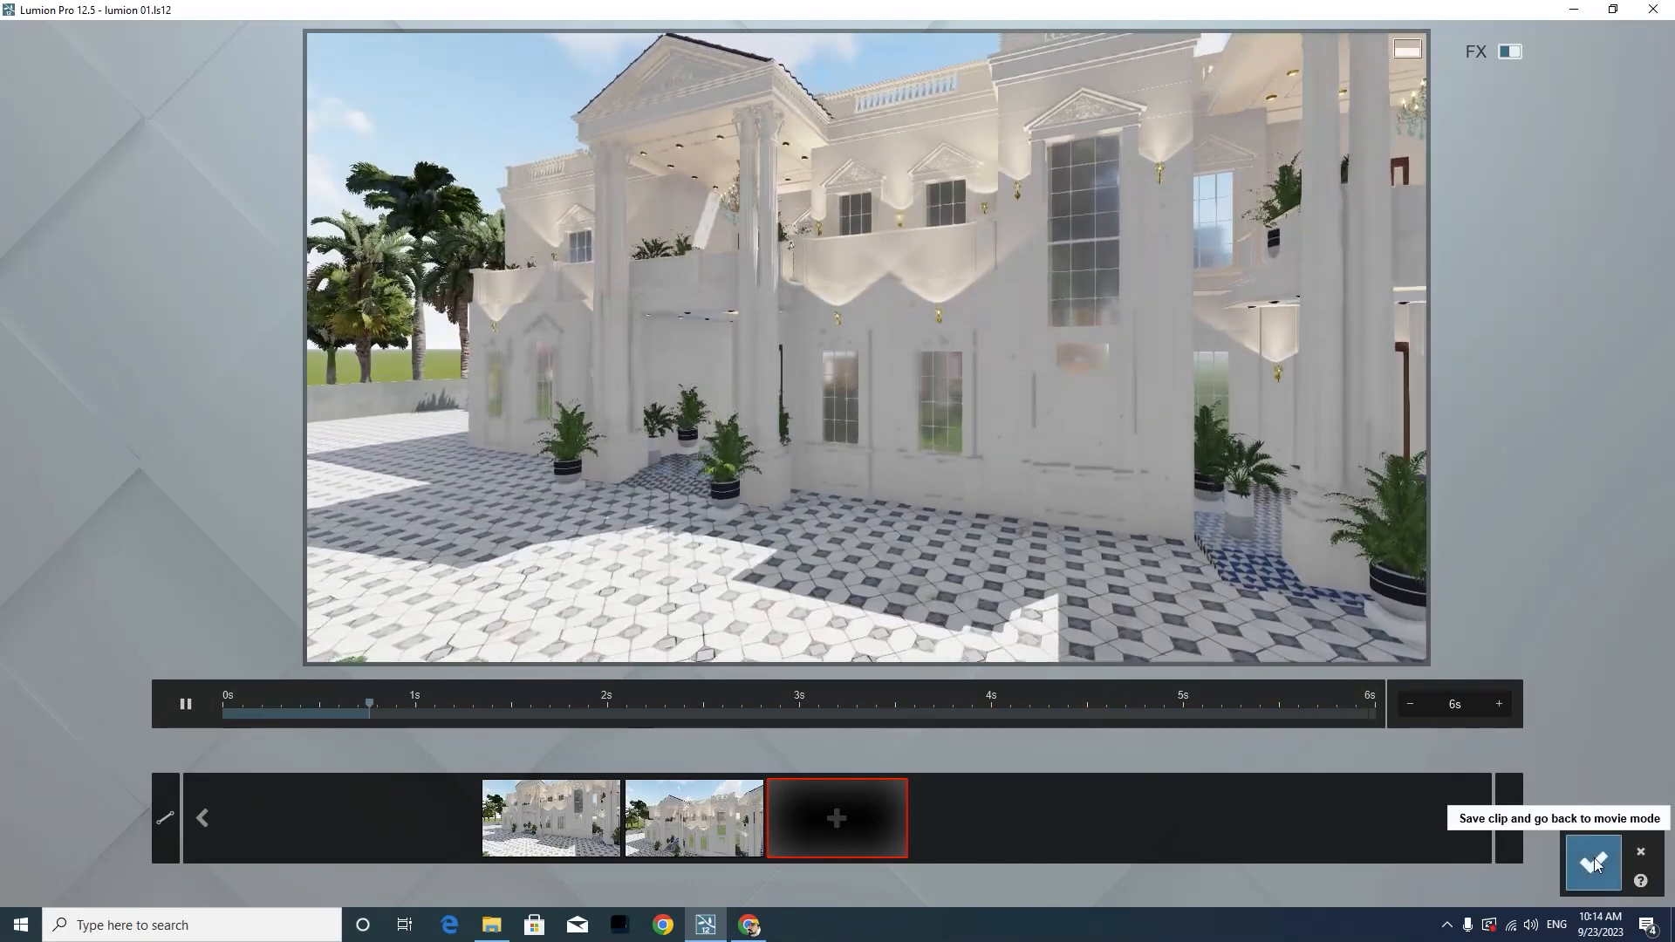
{"action": "left_click", "coordinate": [1593, 862]}
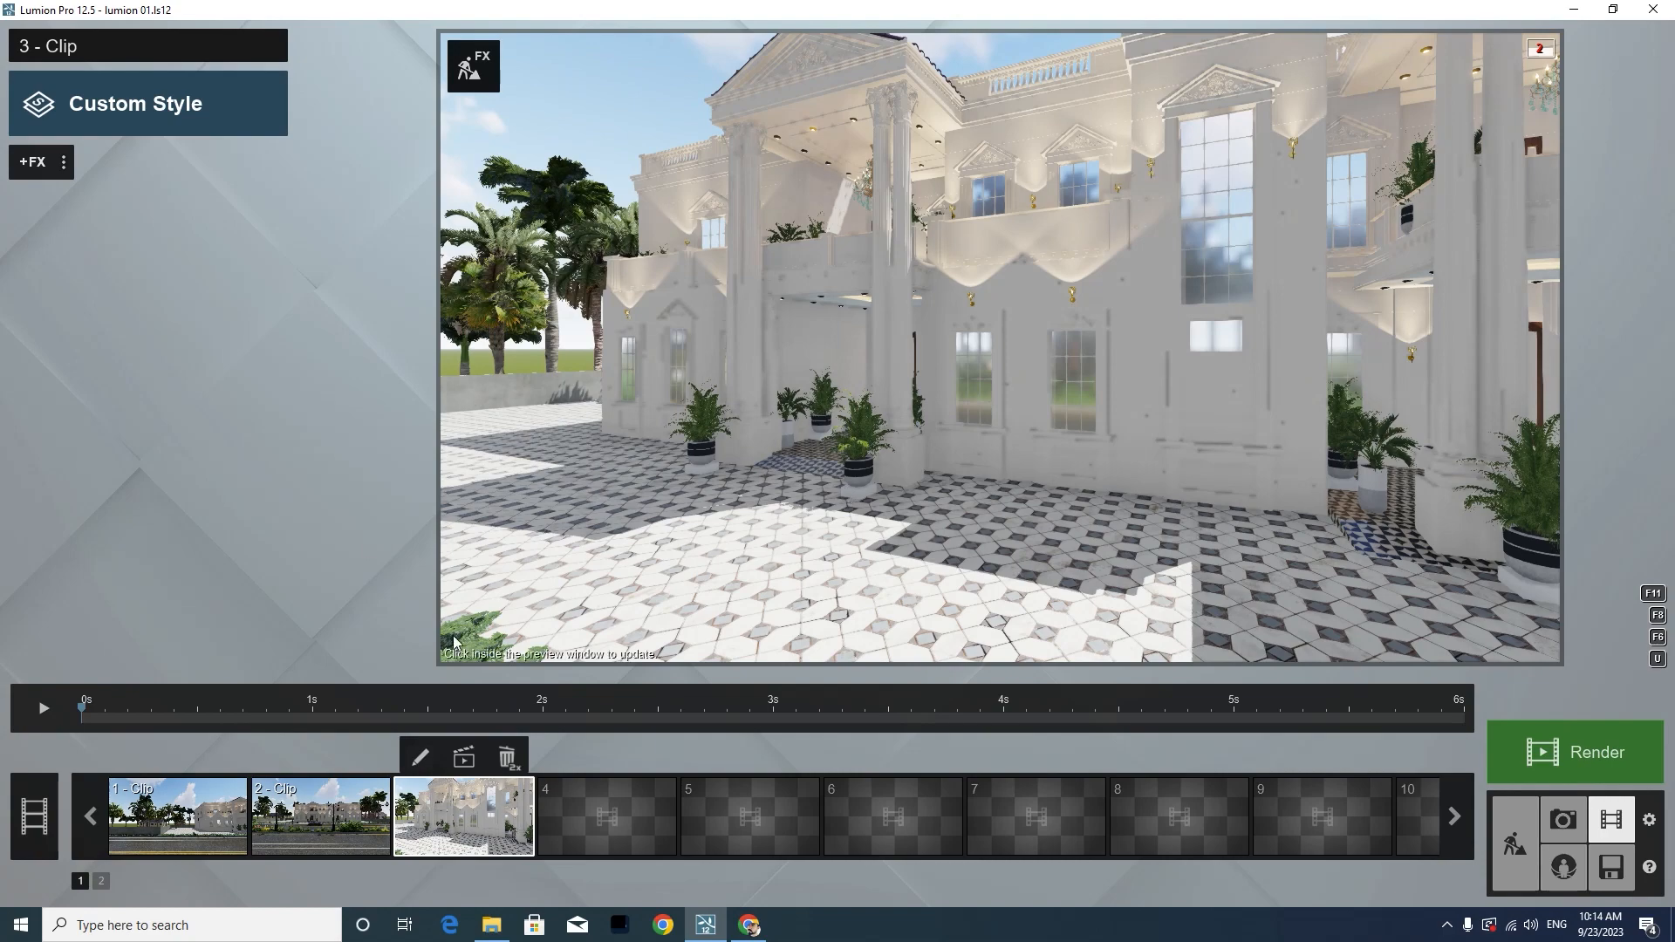
Start a fourth clip, face the facade around the left portico from 4.41 m height, and add the first camera keyframe
{"action": "left_click", "coordinate": [611, 815]}
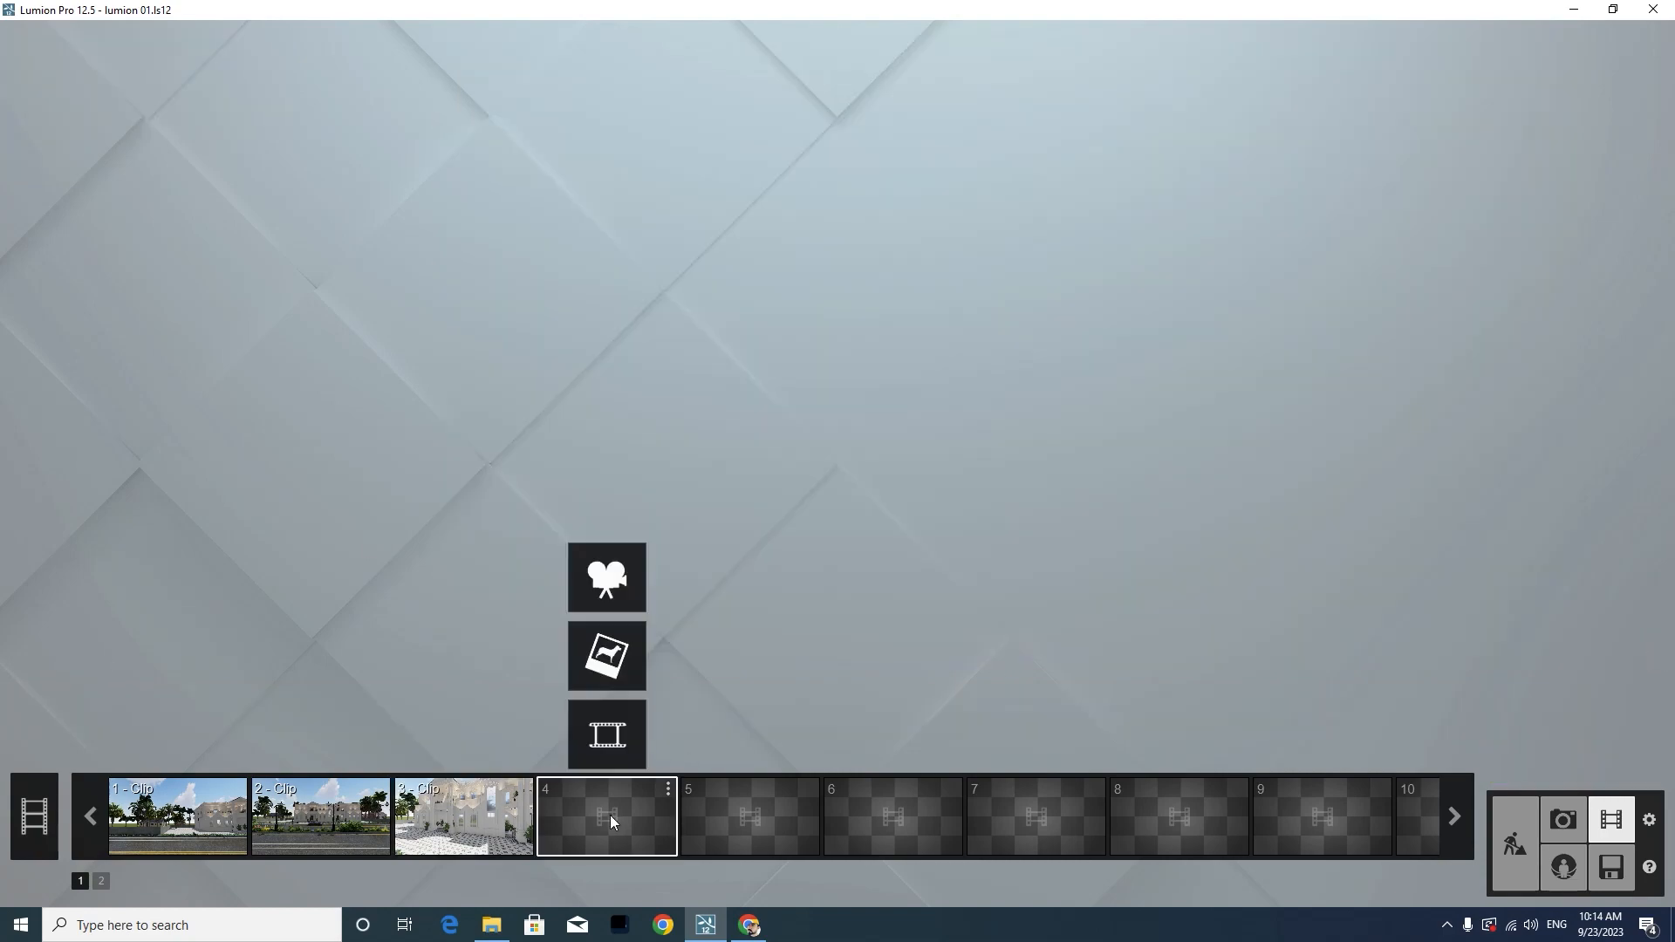
{"action": "left_click", "coordinate": [607, 579]}
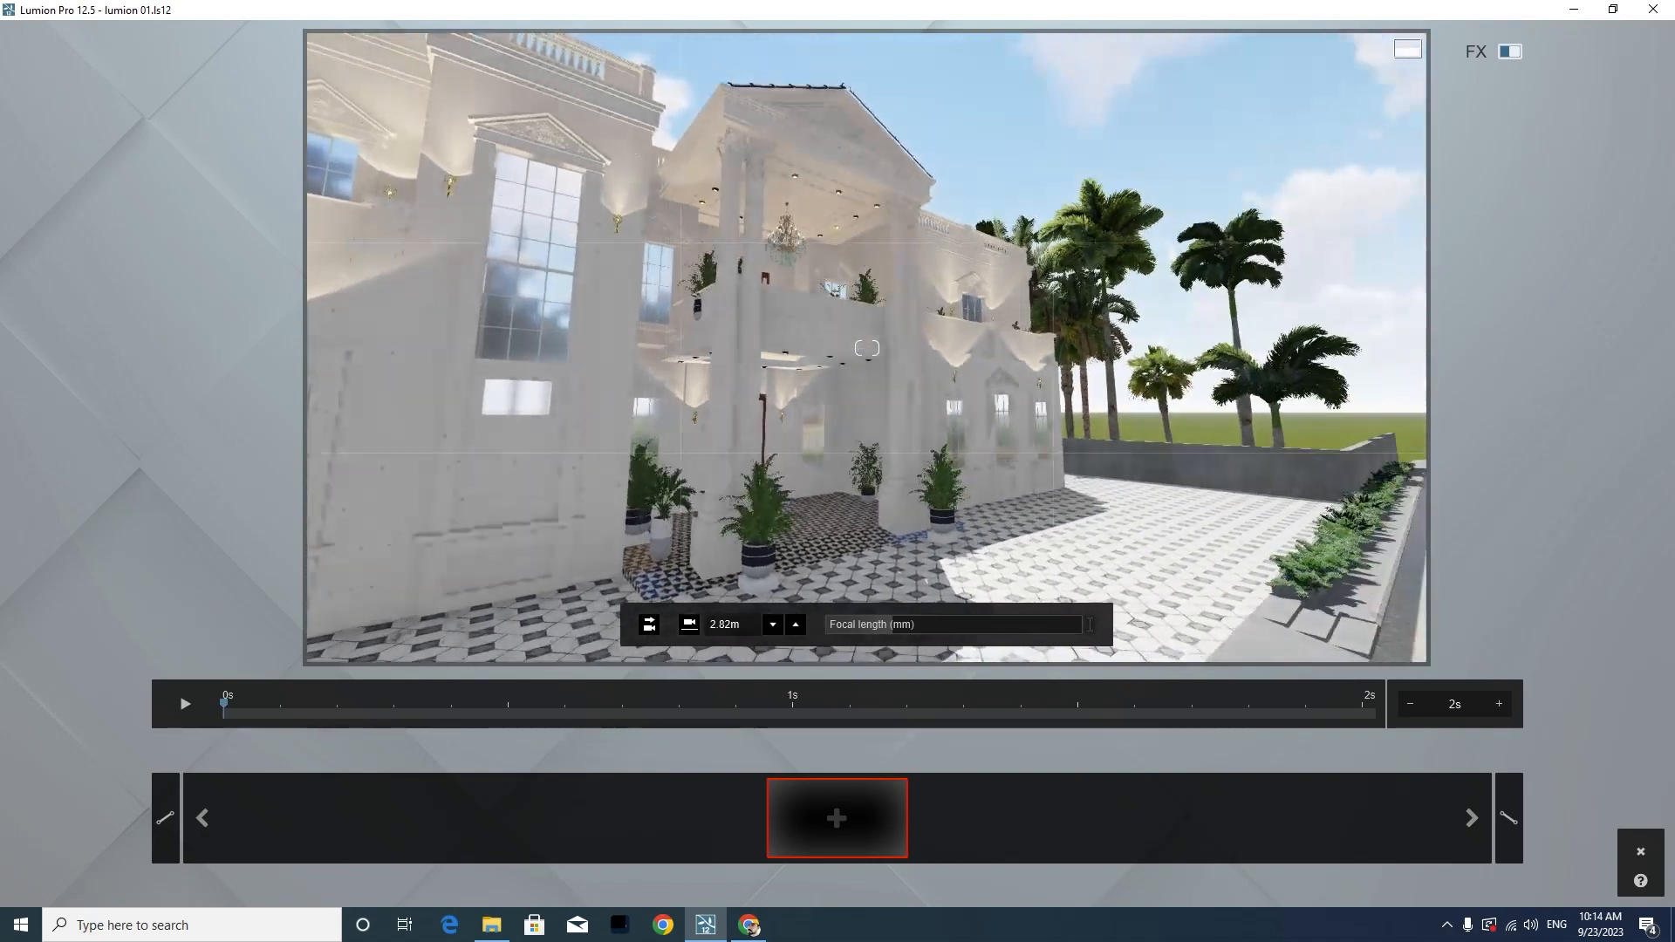
{"action": "right_click_drag", "start_coordinate": [842, 420], "coordinate": [715, 434]}
{"action": "key", "text": "a"}
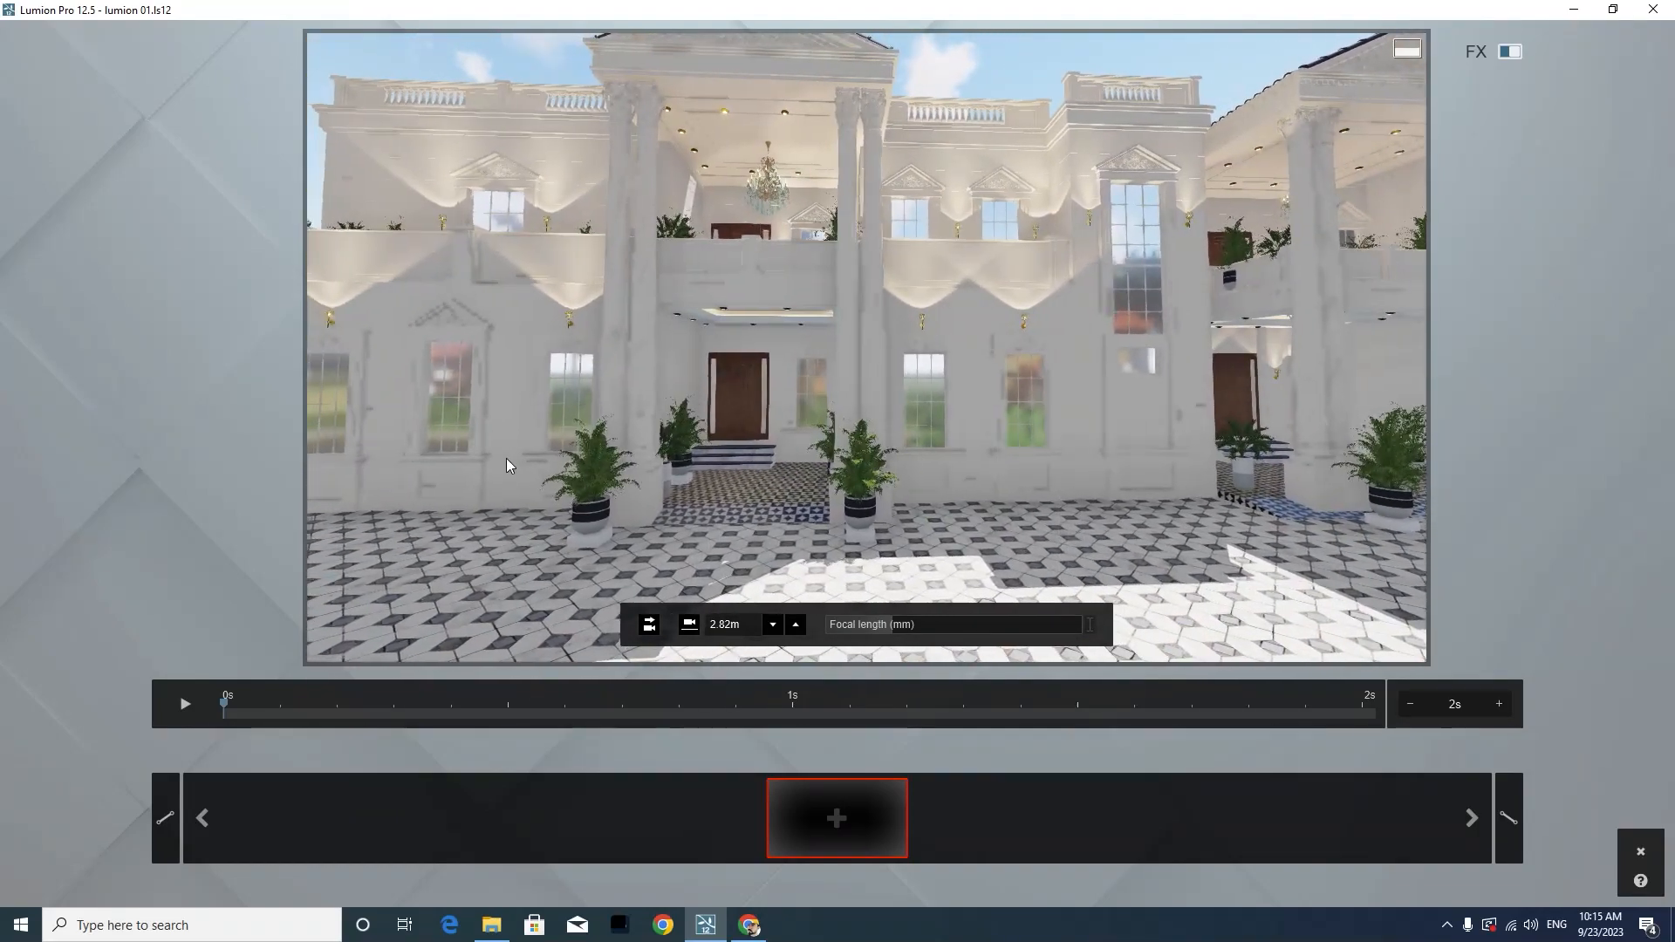
{"action": "key", "text": "a"}
{"action": "key", "text": "a"}
{"action": "key", "text": "q"}
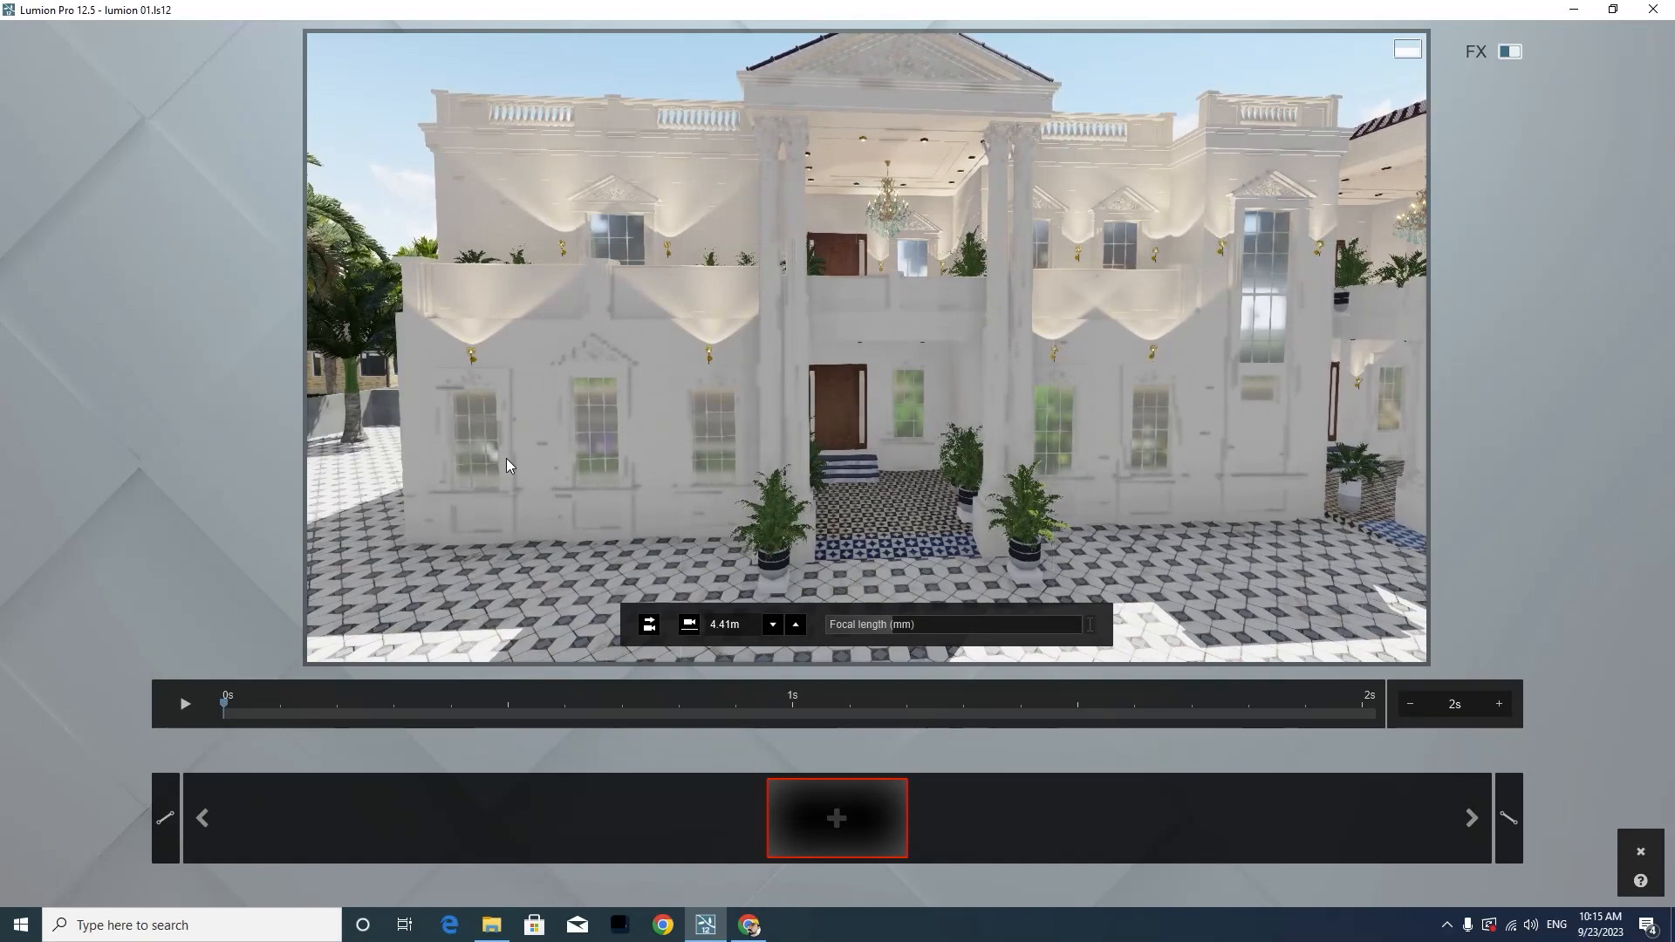
{"action": "key", "text": "a"}
{"action": "left_click", "coordinate": [856, 814]}
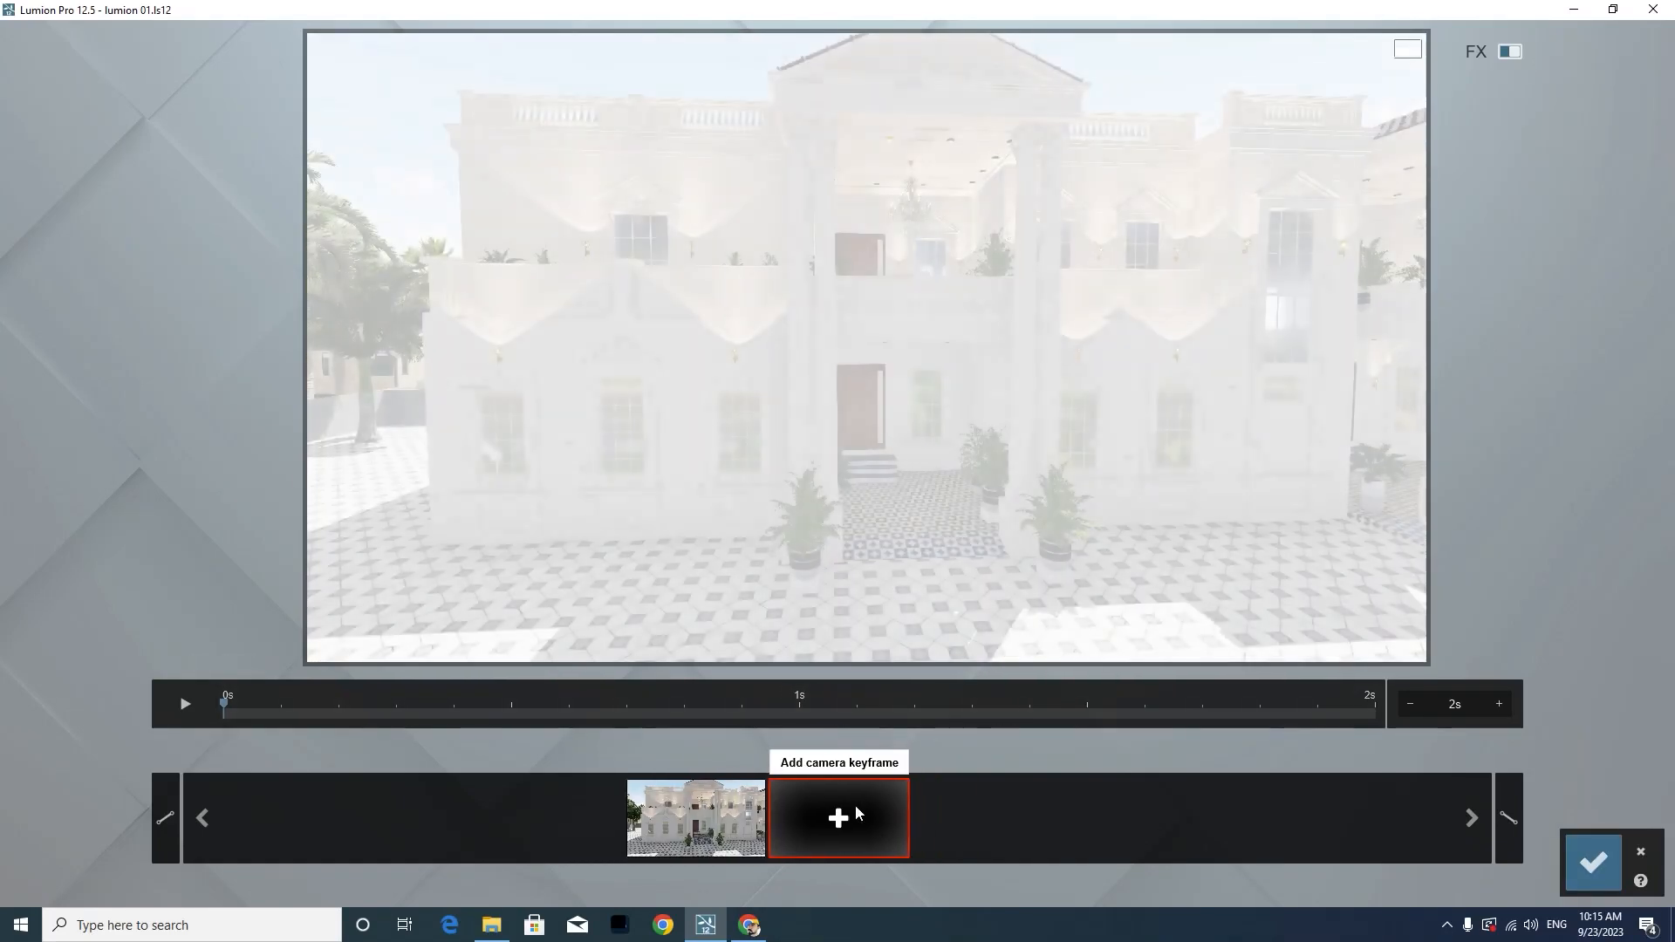
Slide the camera sideways along the facade past the right portico at 4.41 m height, add the second keyframe and save the fourth clip
{"action": "key", "text": "d"}
{"action": "key", "text": "d"}
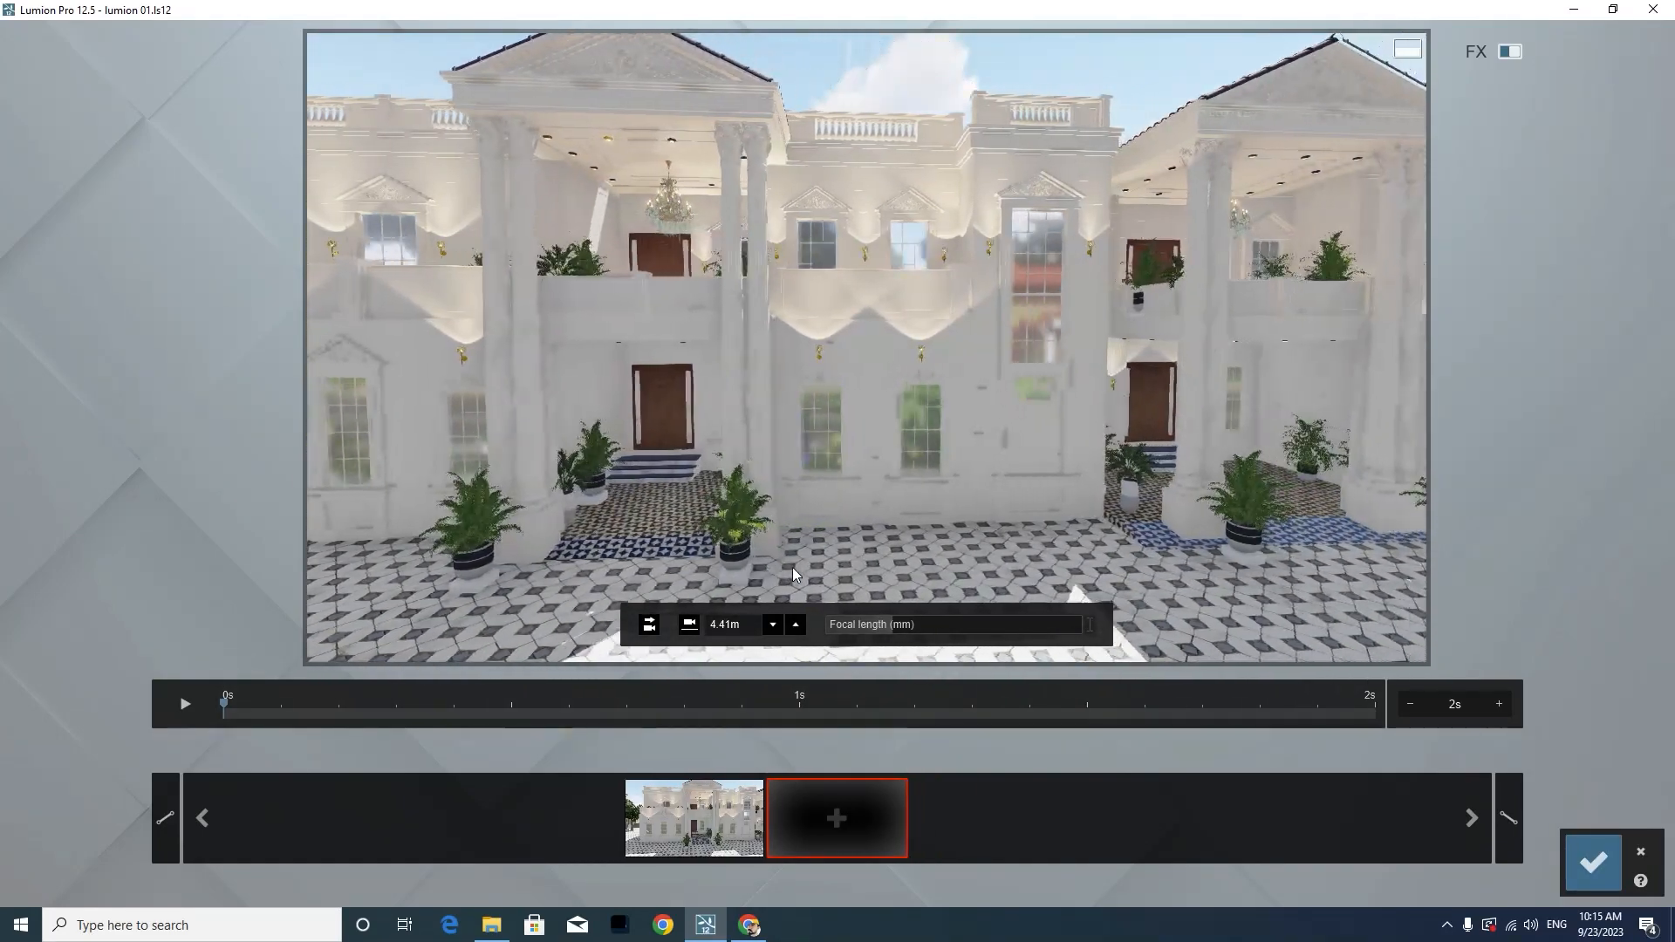
{"action": "key", "text": "d"}
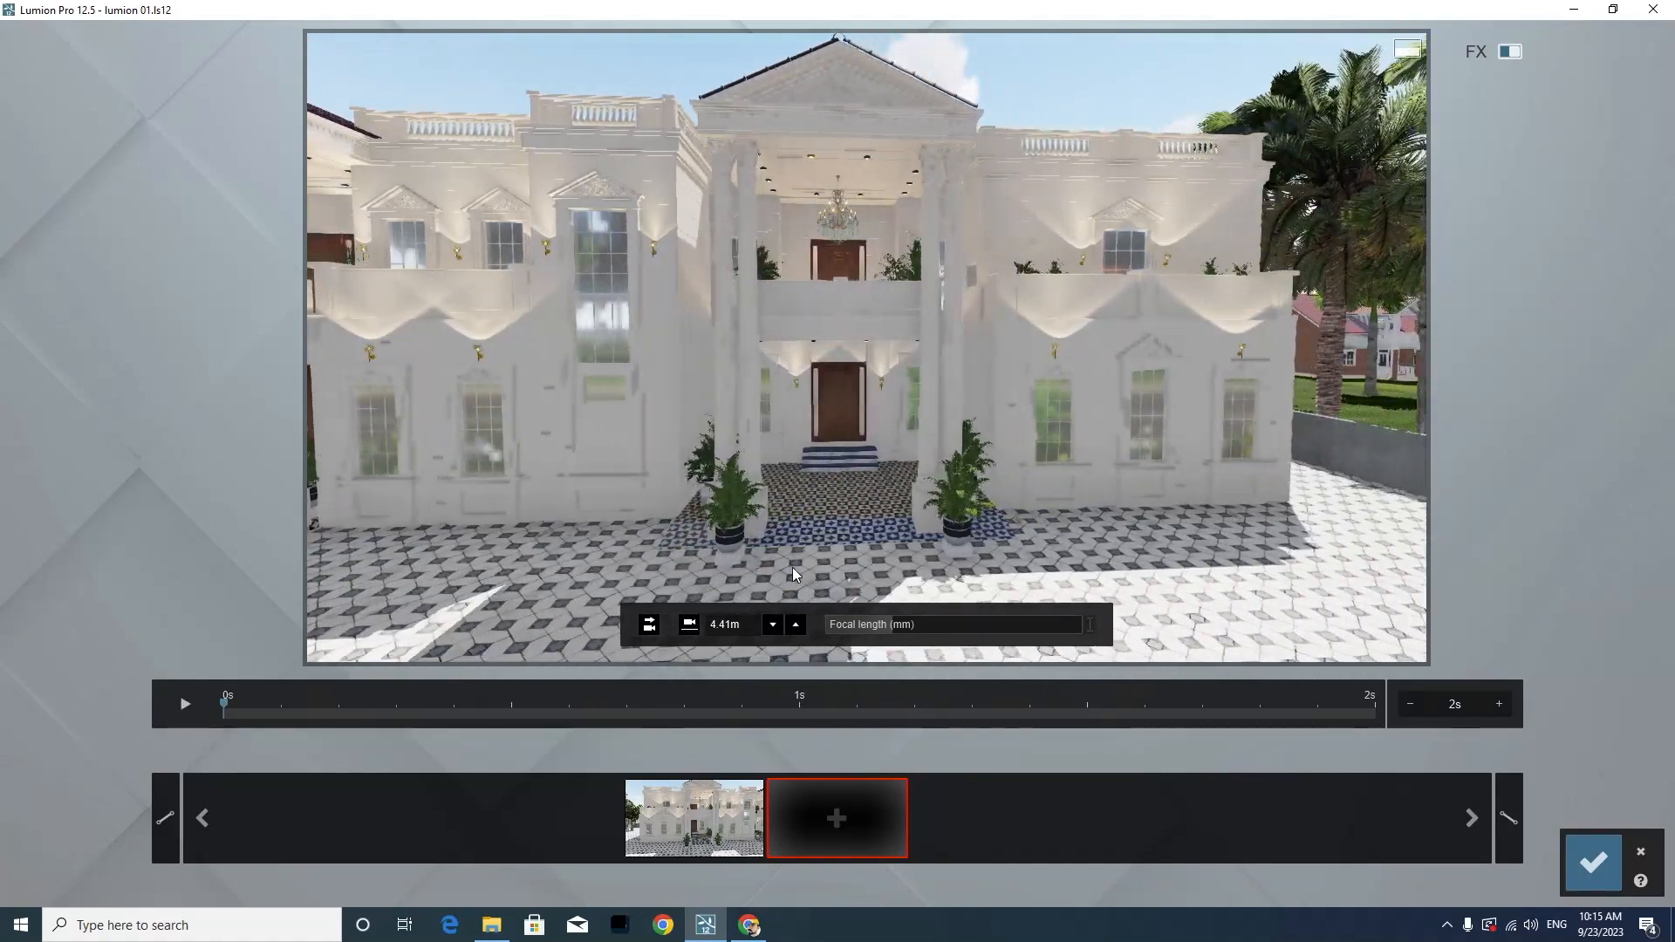
{"action": "left_click", "coordinate": [844, 820]}
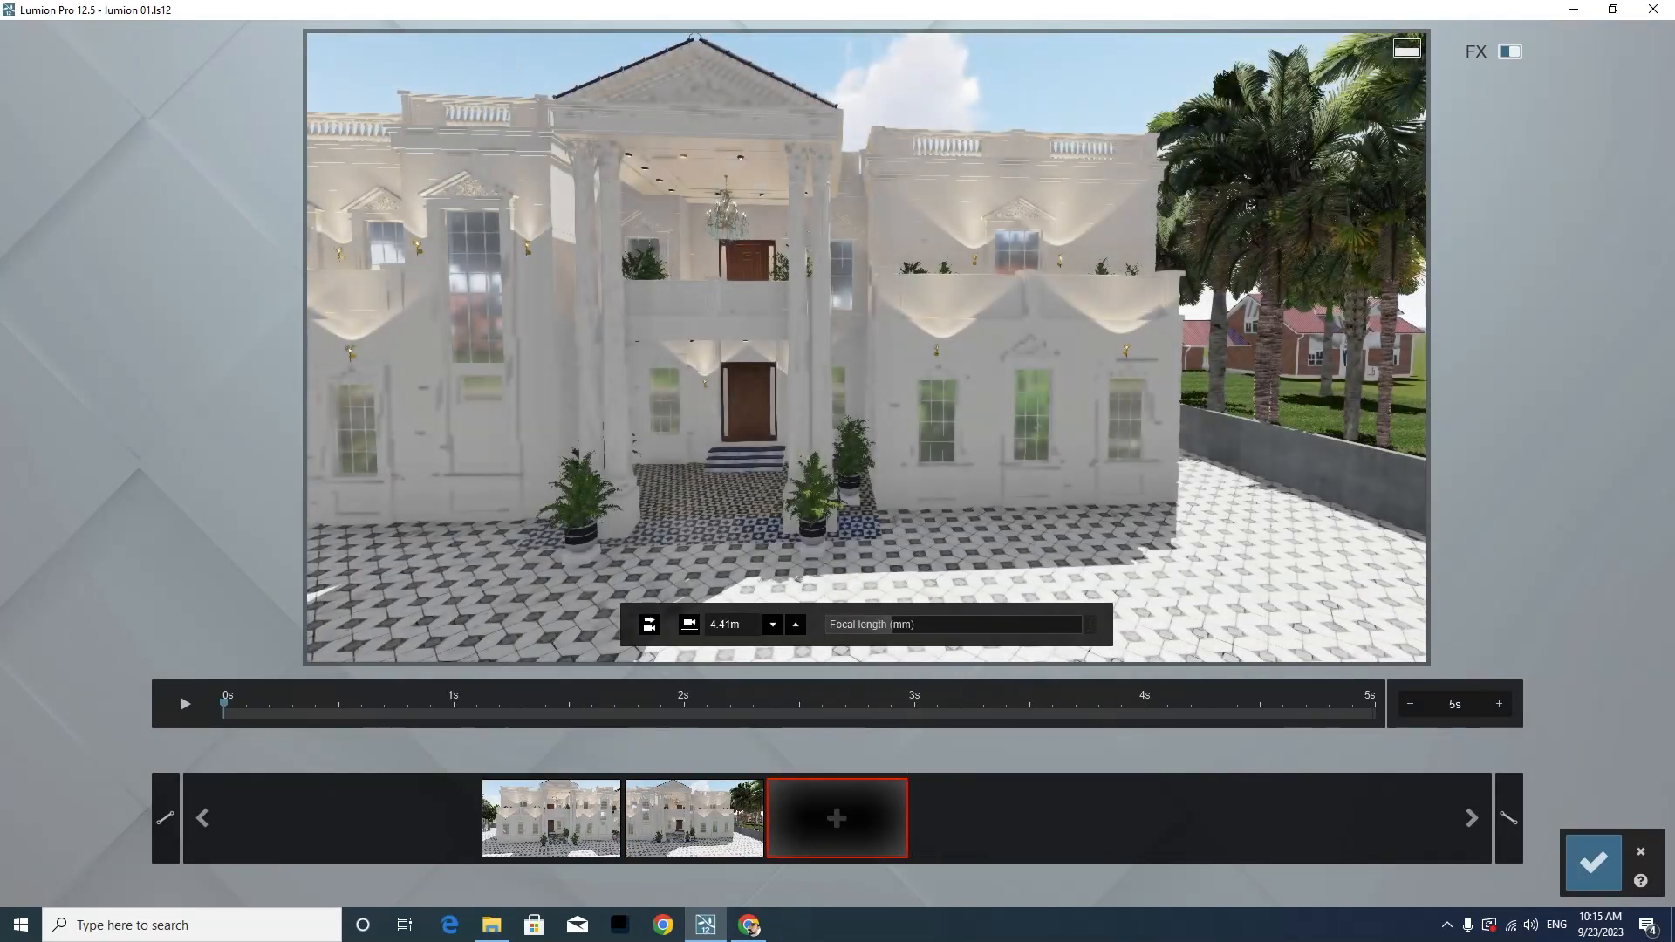
{"action": "right_click_drag", "start_coordinate": [1159, 493], "coordinate": [1162, 501]}
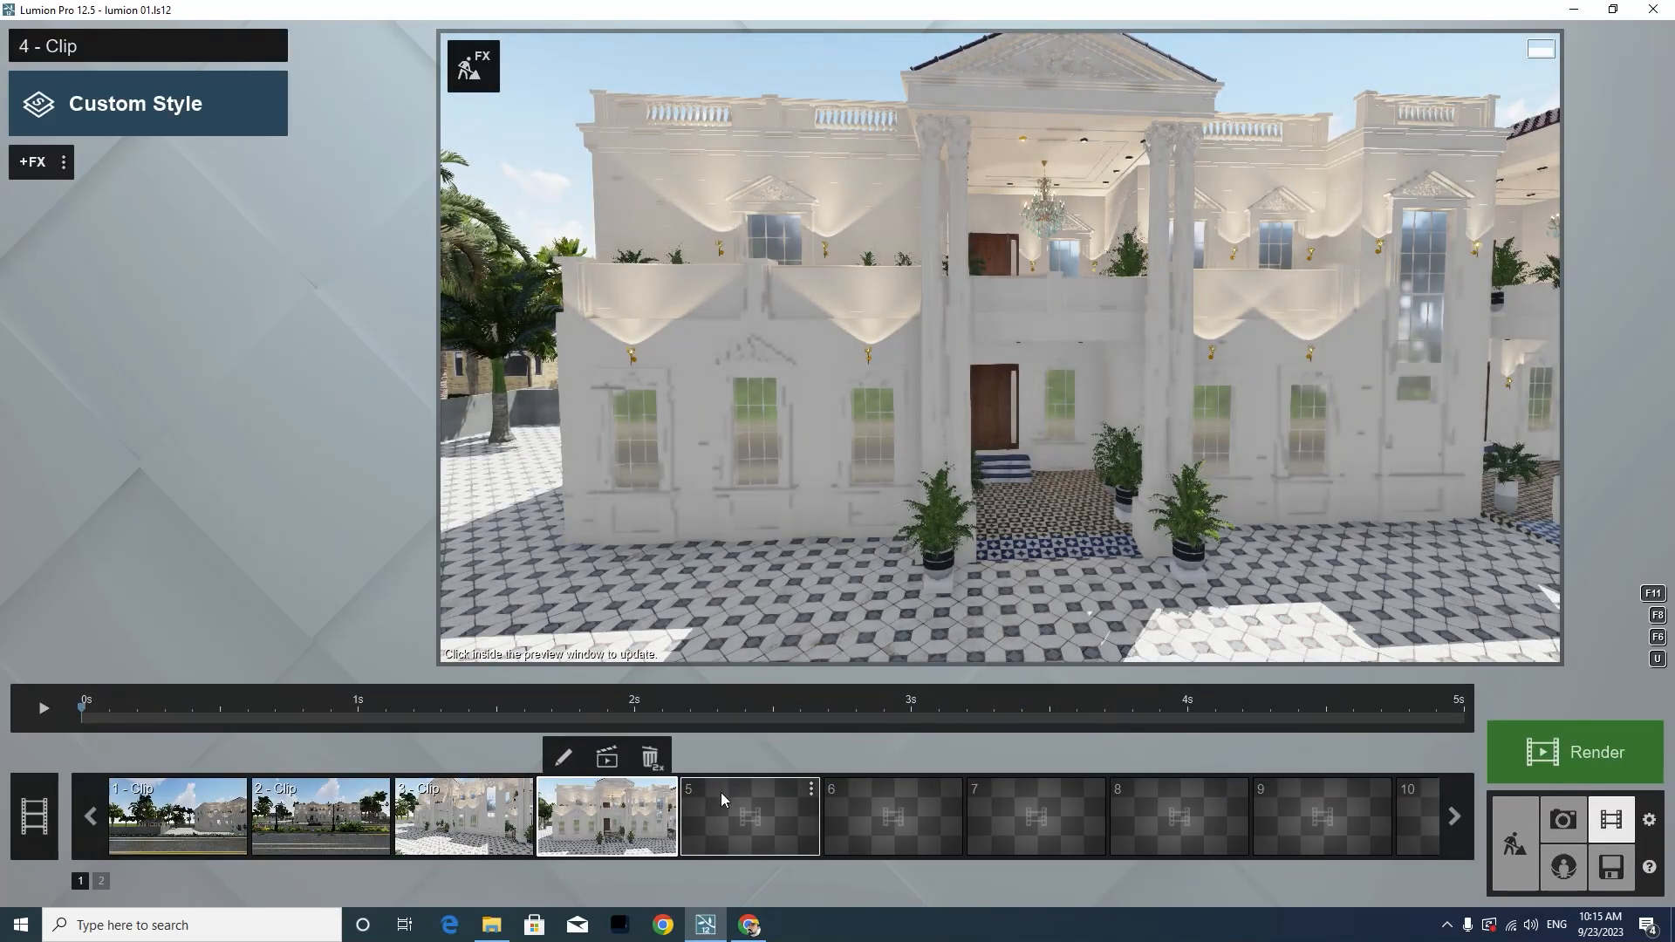
Start a fifth clip, raise the camera to an aerial corner view showing the roof, forecourt and road, and add the first keyframe
{"action": "left_click", "coordinate": [756, 829]}
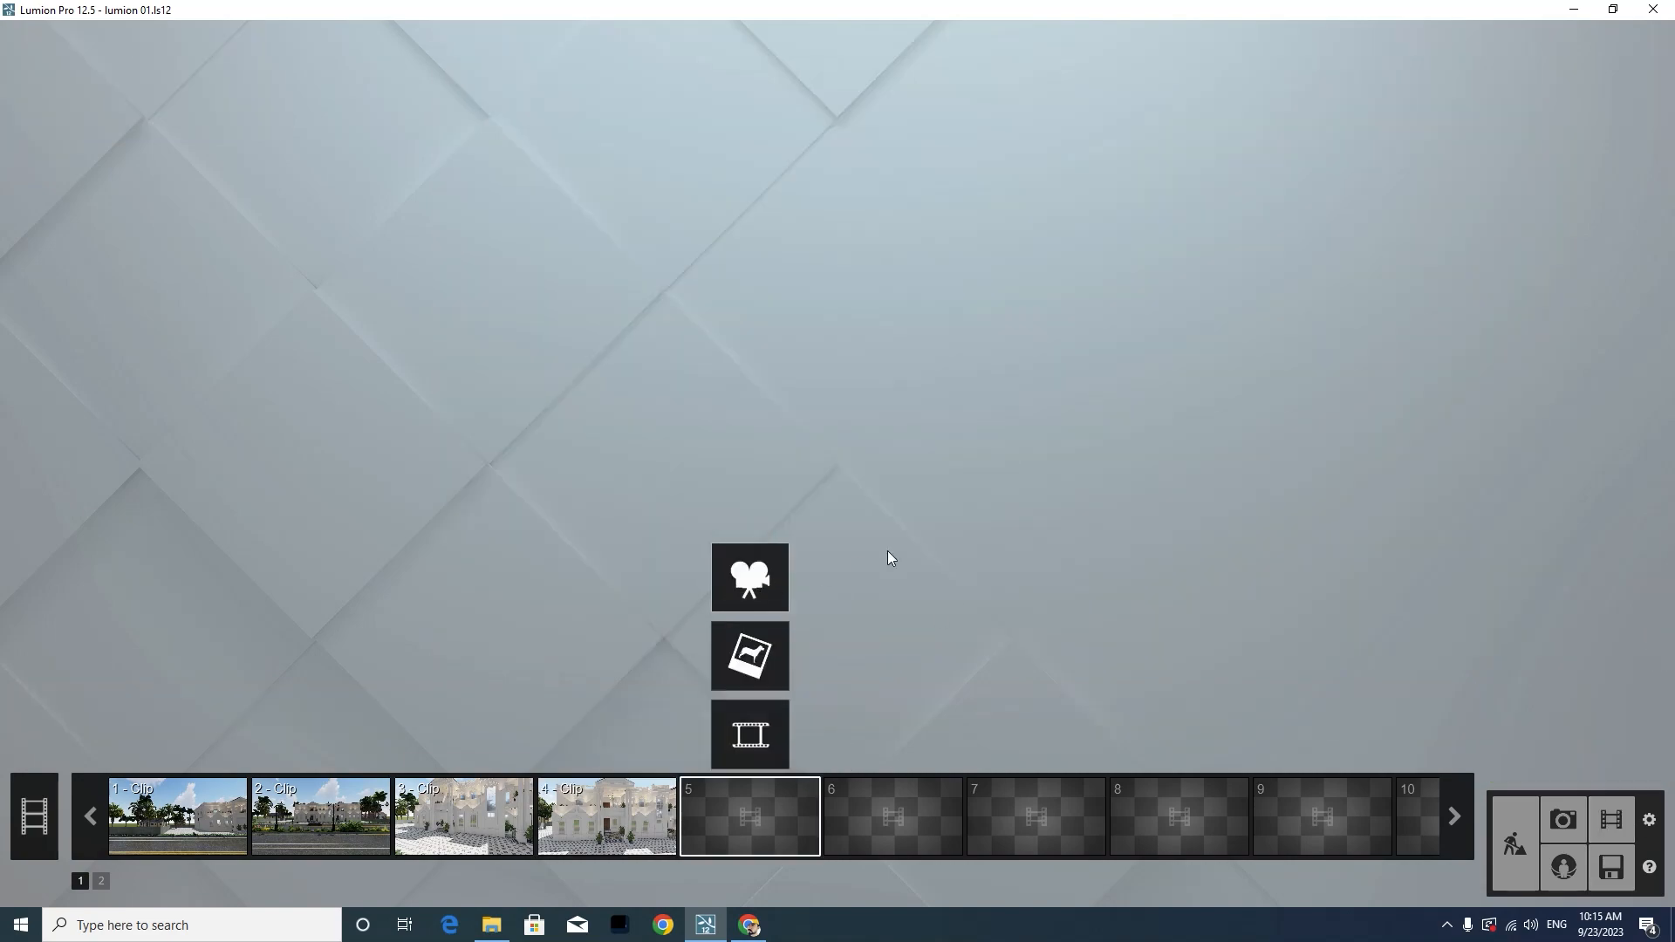
{"action": "key", "text": "d"}
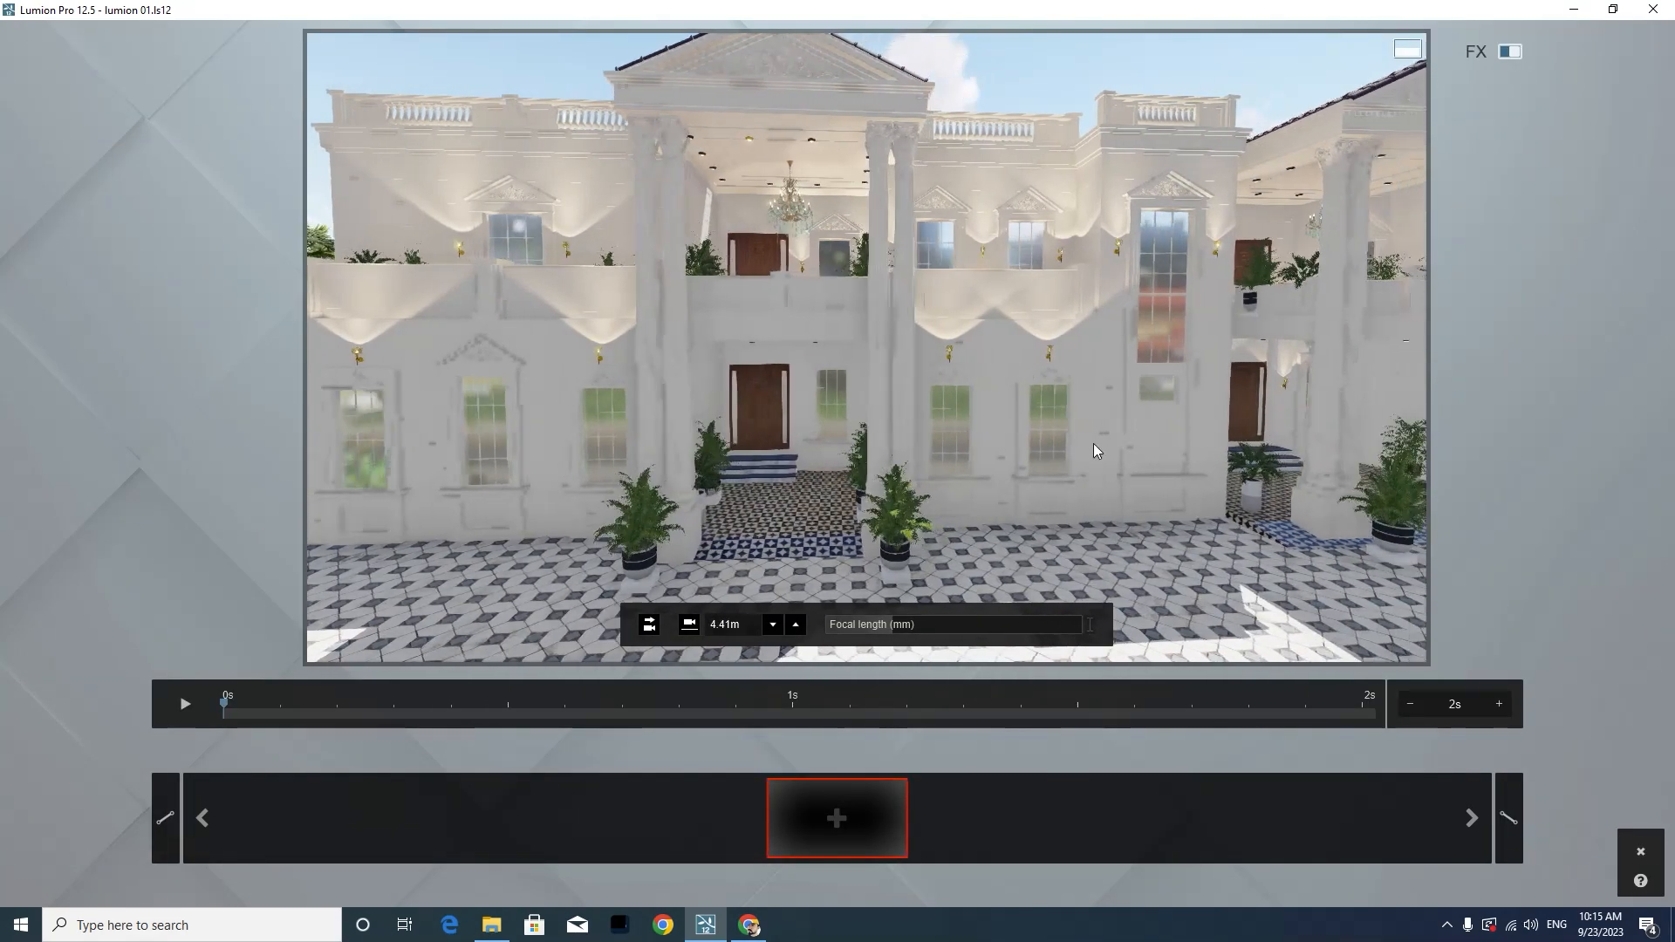
{"action": "key", "text": "d"}
{"action": "right_click_drag", "start_coordinate": [1260, 340], "coordinate": [1055, 393]}
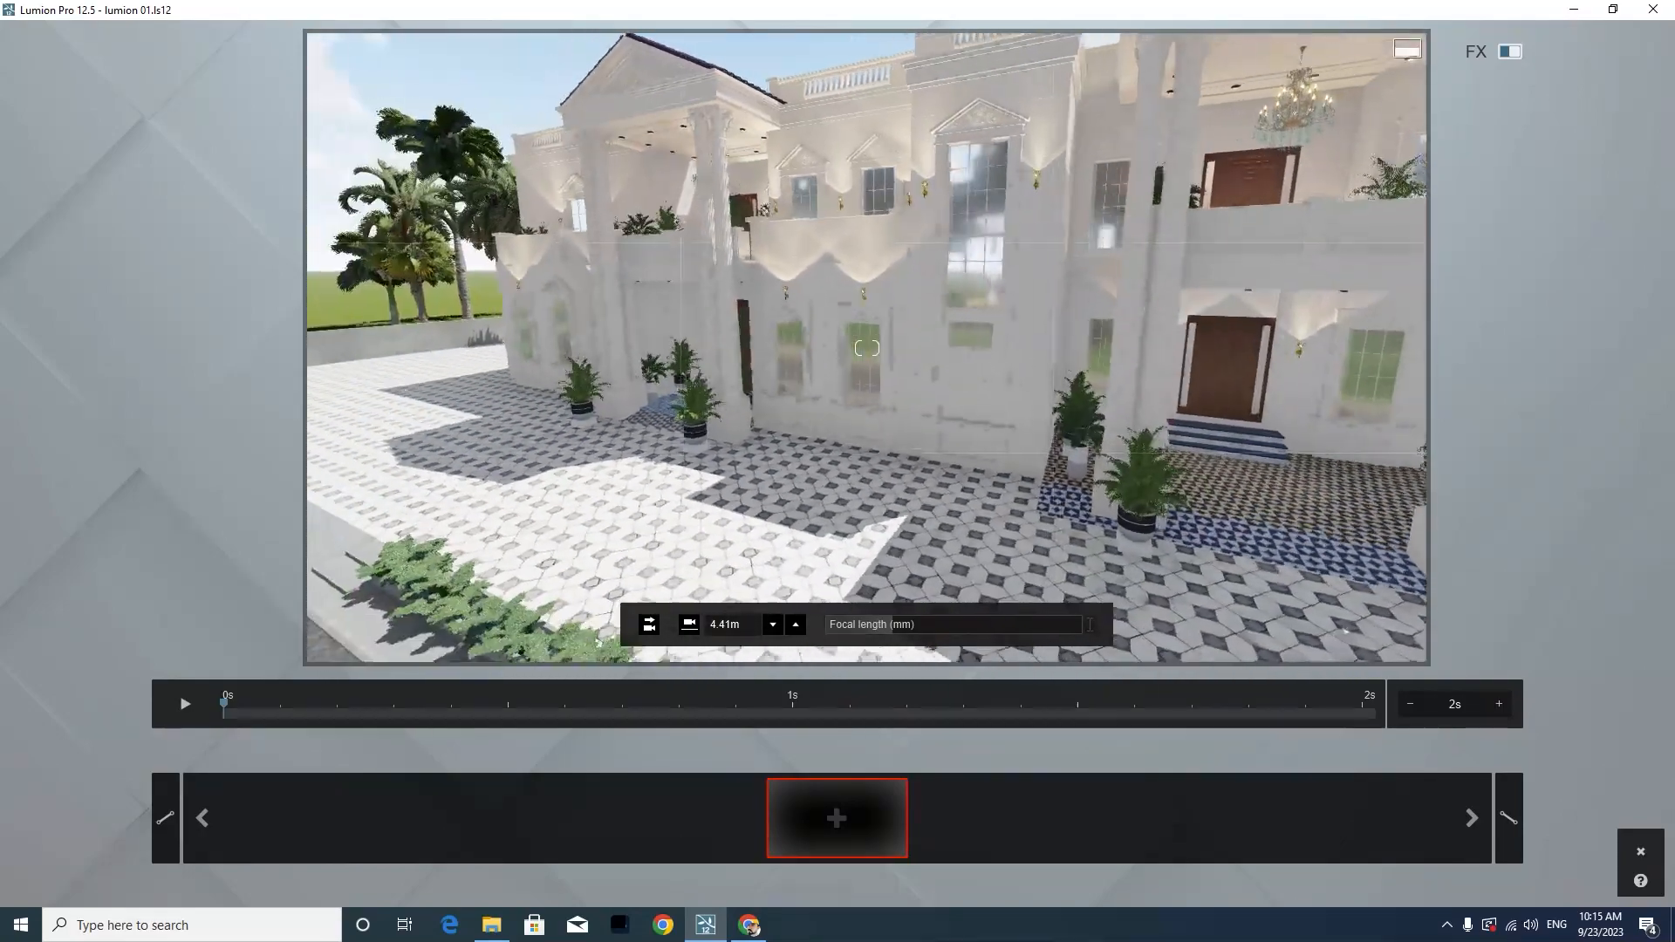
{"action": "key", "text": "d"}
{"action": "key", "text": "q"}
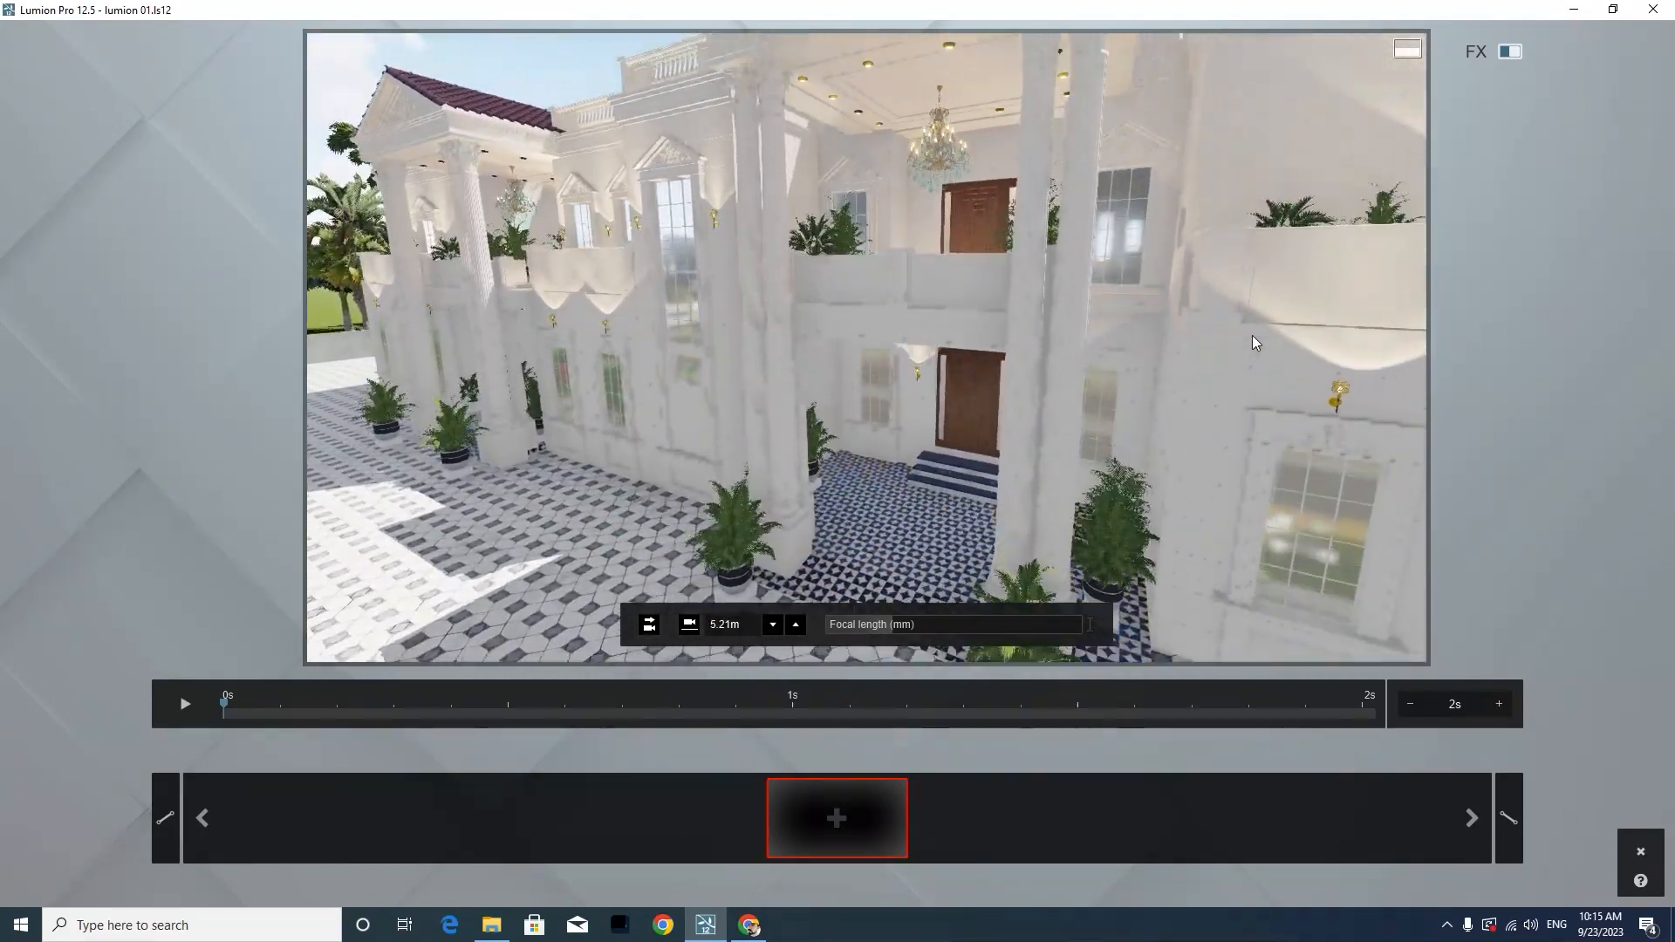
{"action": "key", "text": "q"}
{"action": "right_click_drag", "start_coordinate": [1272, 282], "coordinate": [1204, 410]}
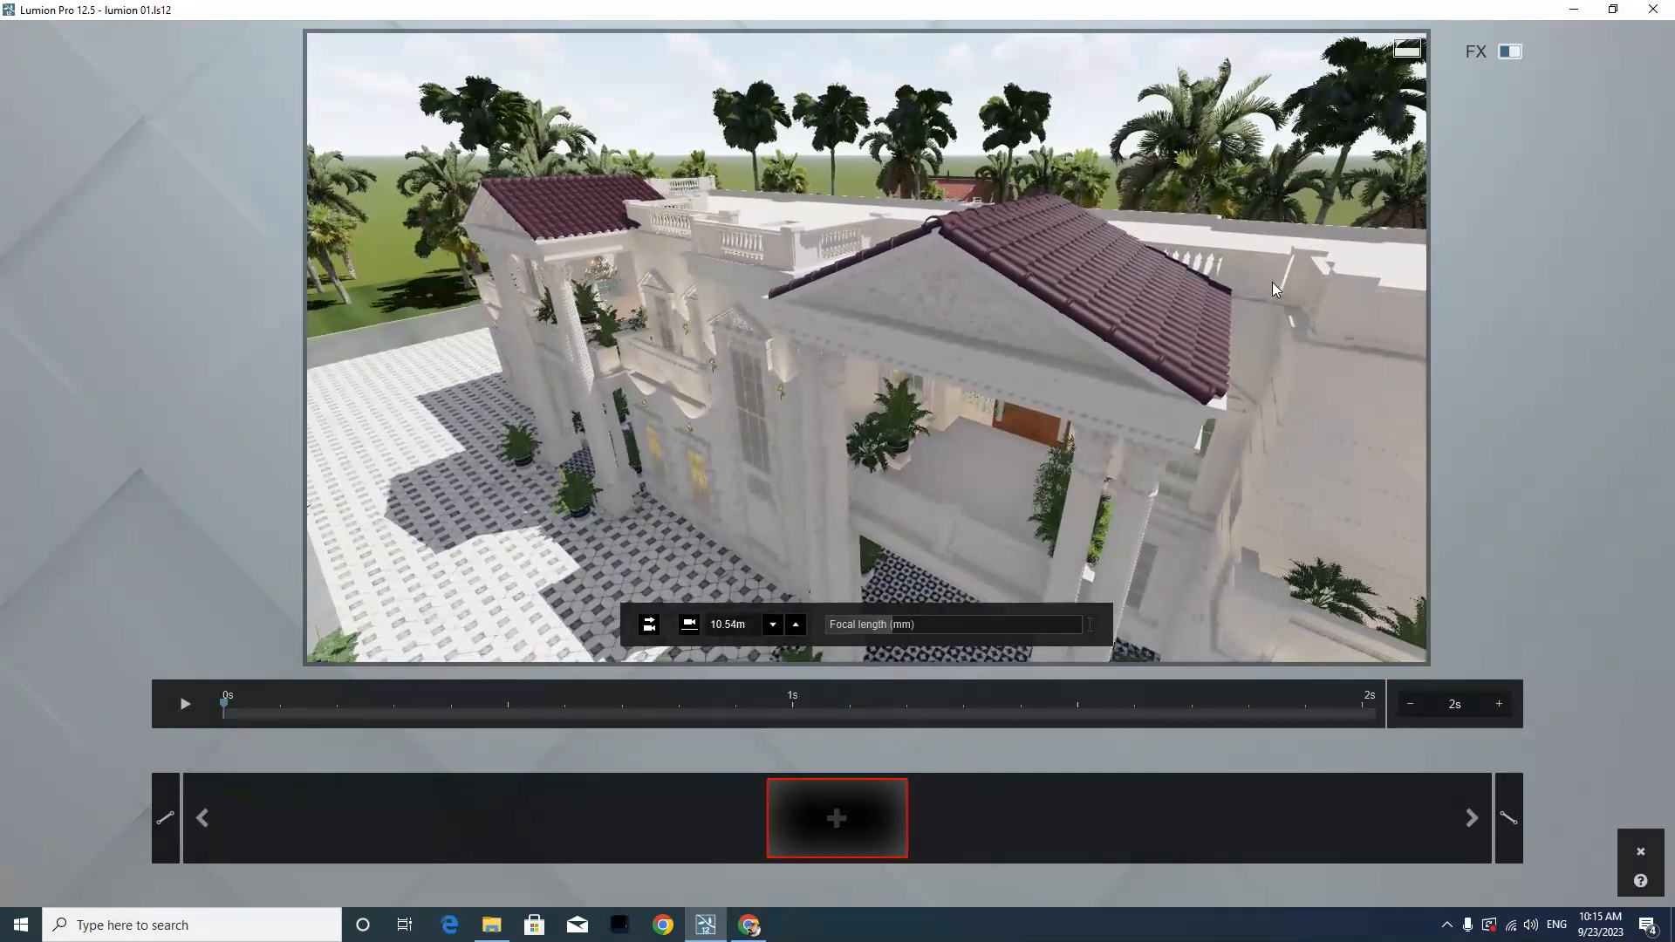
{"action": "key", "text": "q"}
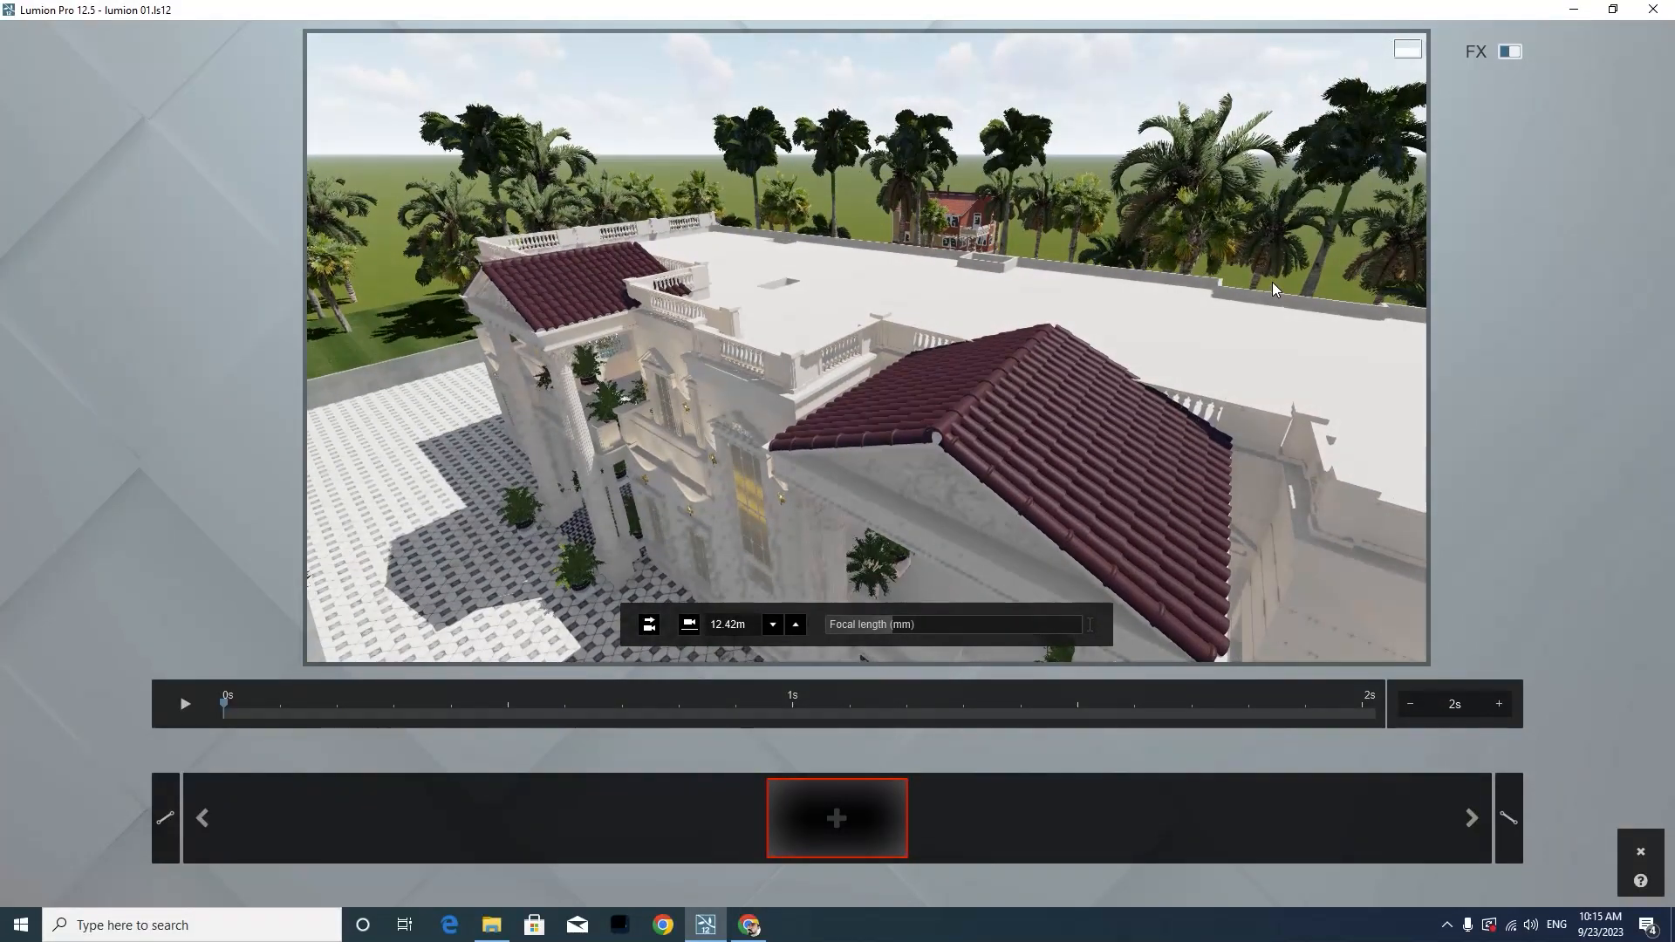
{"action": "key", "text": "s"}
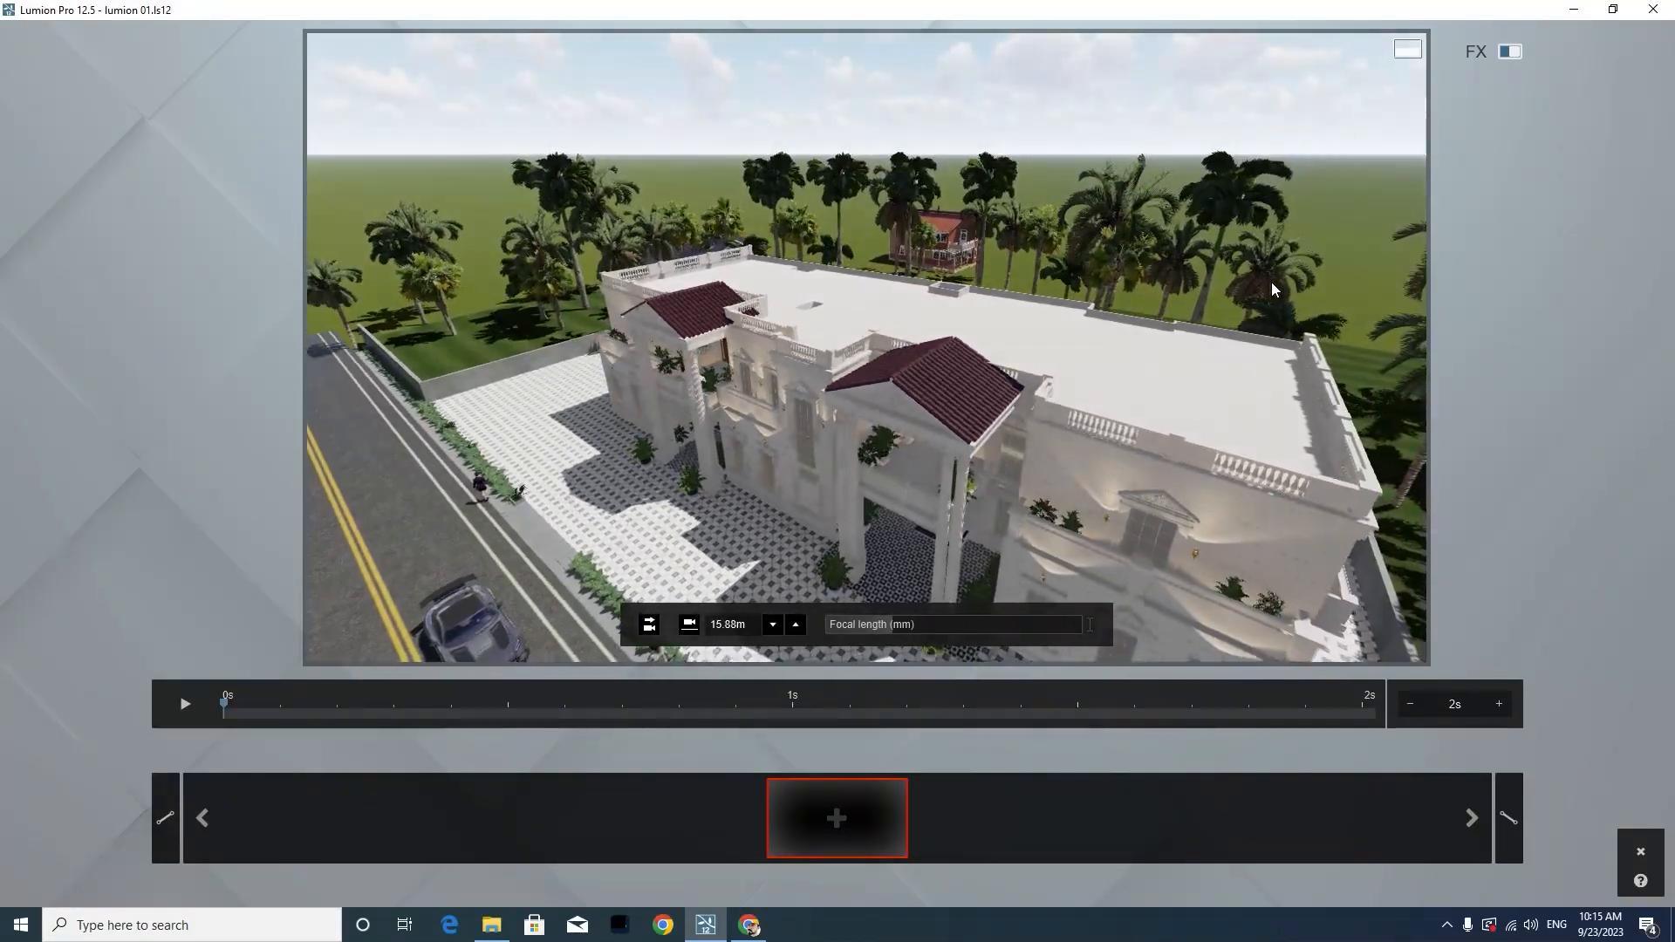
{"action": "key", "text": "e"}
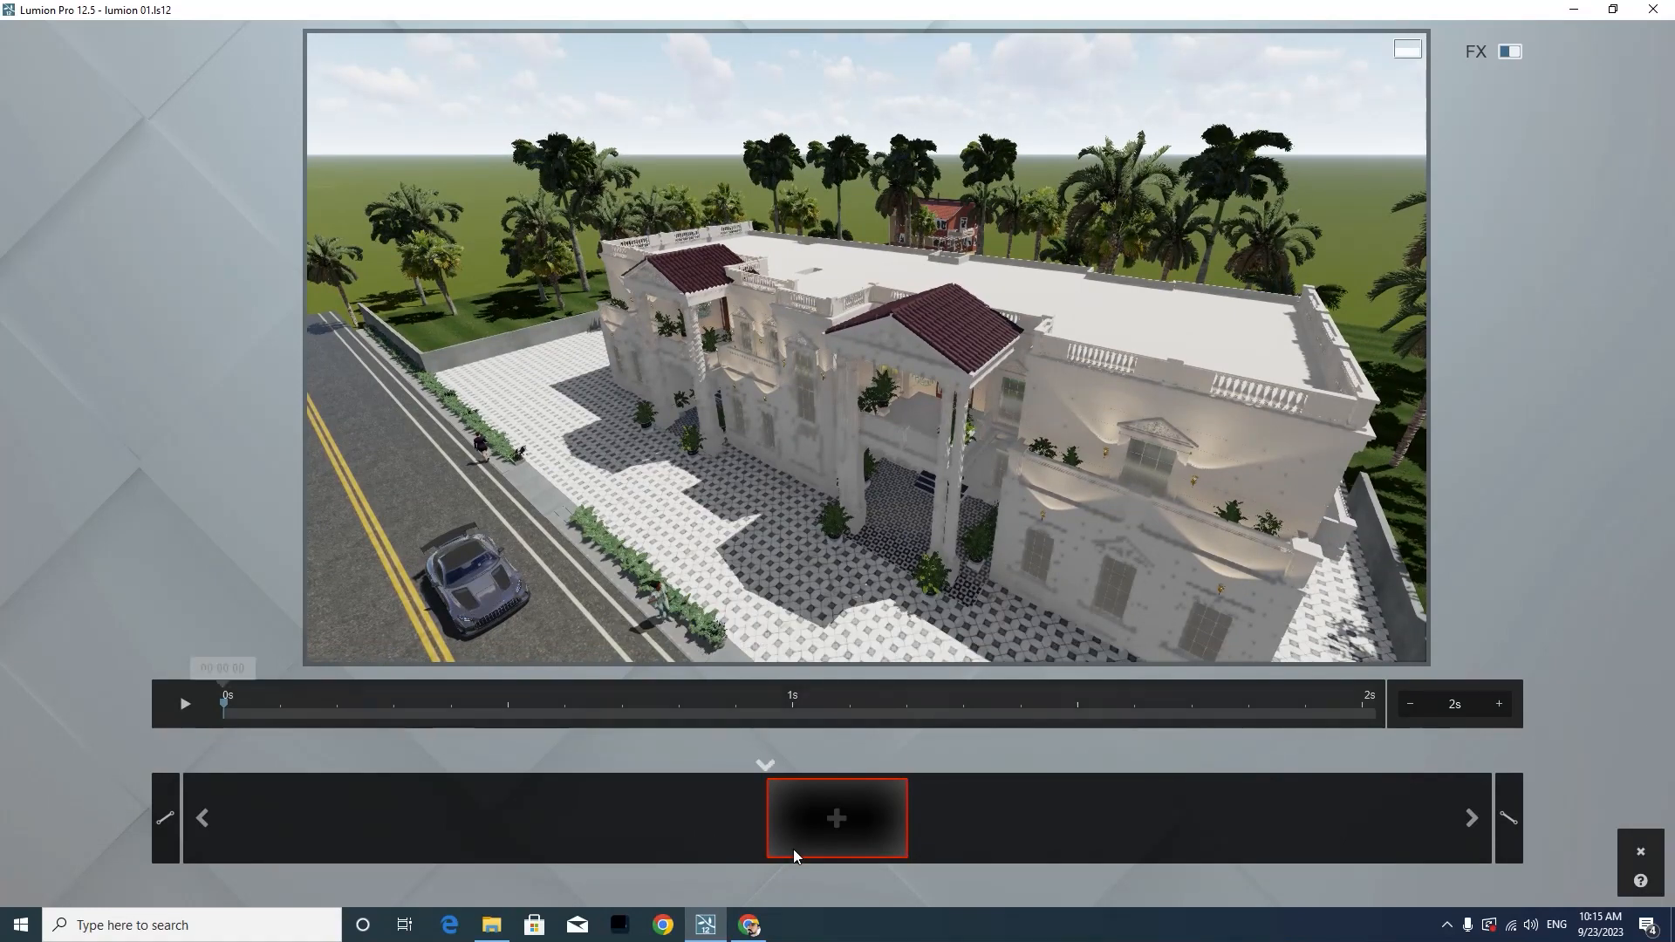
{"action": "left_click", "coordinate": [820, 824]}
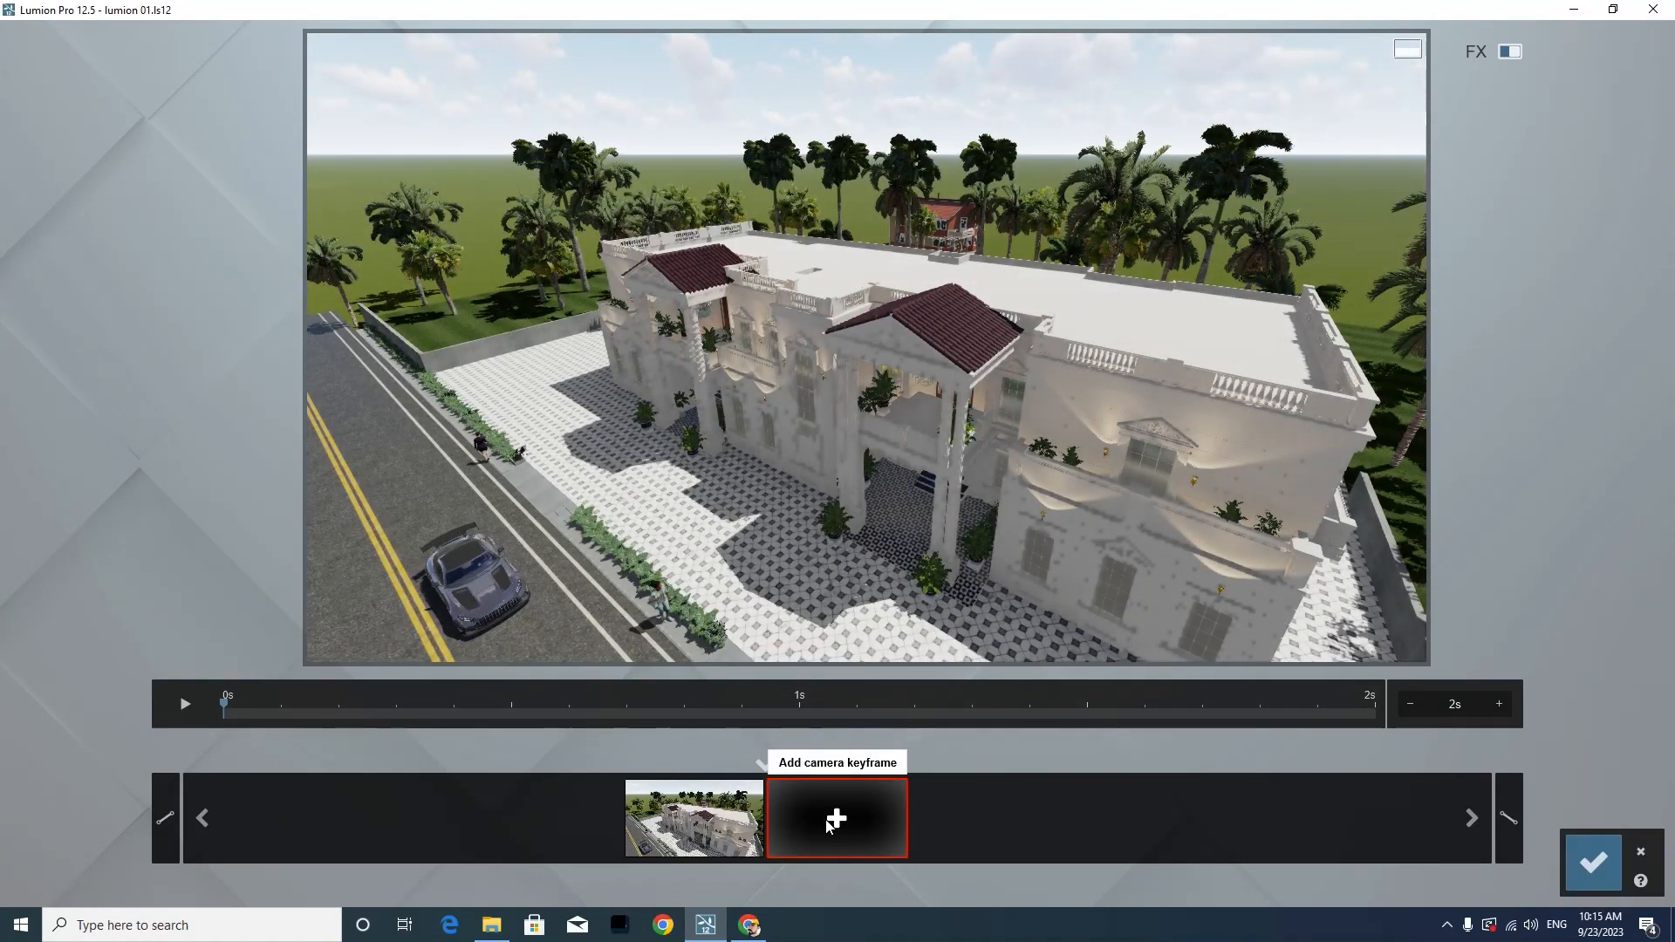
Lower the camera below roof level with more sky in view, add the second keyframe, play back the descent and save the fifth clip
{"action": "key", "text": "w"}
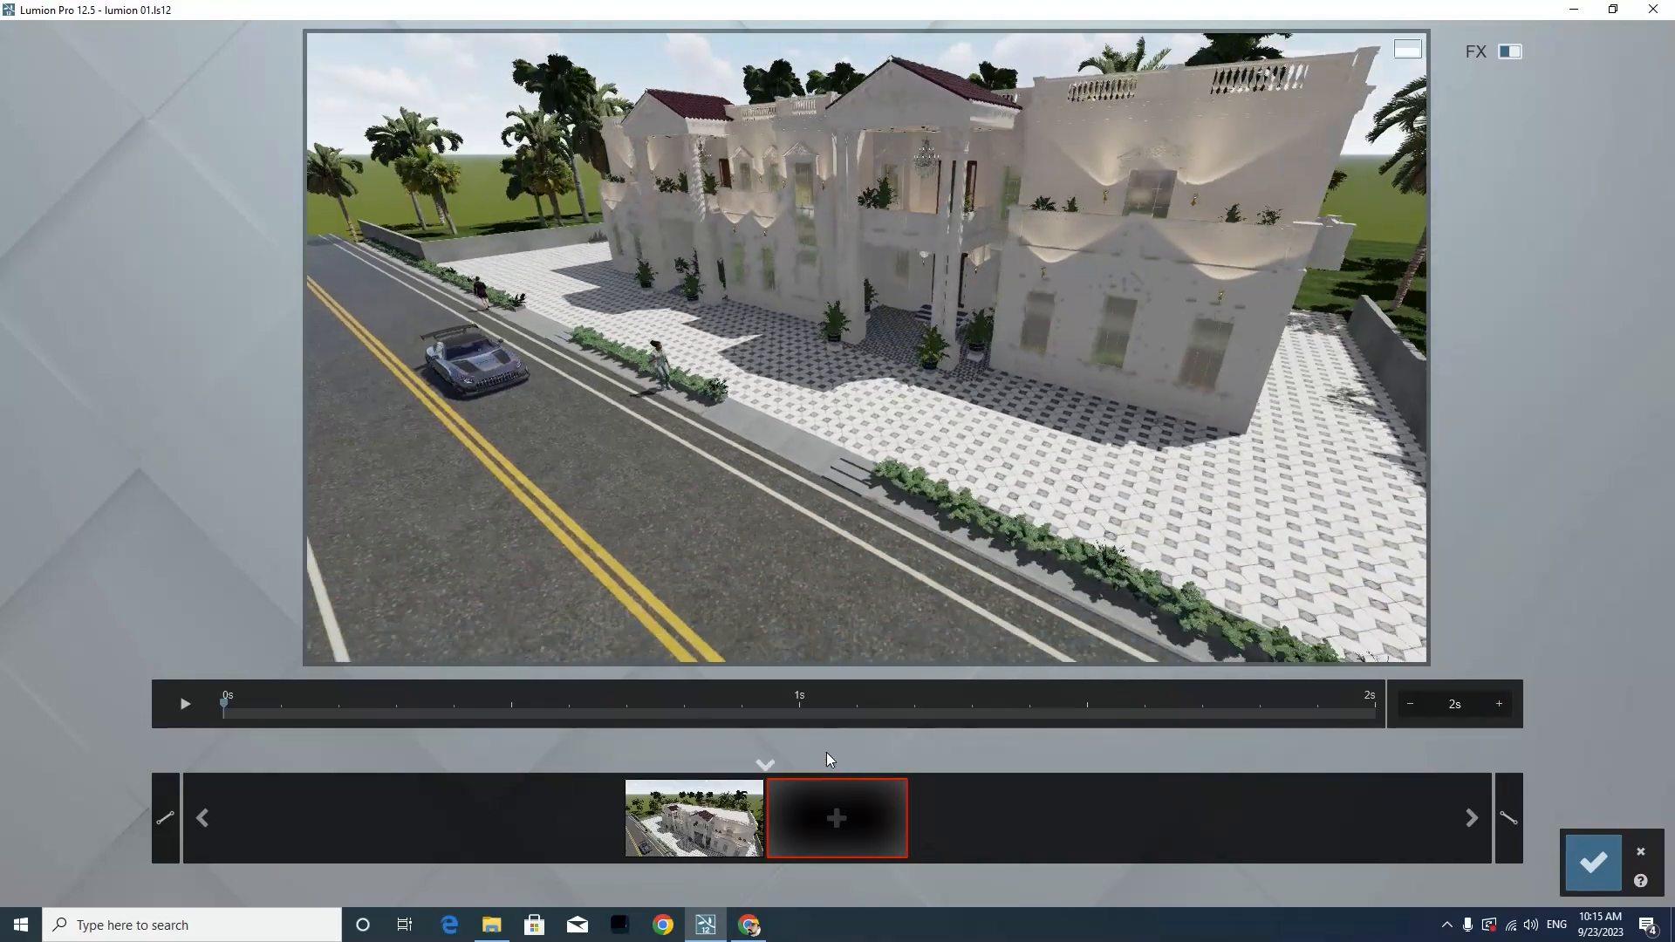
{"action": "key", "text": "e"}
{"action": "right_click_drag", "start_coordinate": [829, 559], "coordinate": [825, 752]}
{"action": "left_click", "coordinate": [813, 827]}
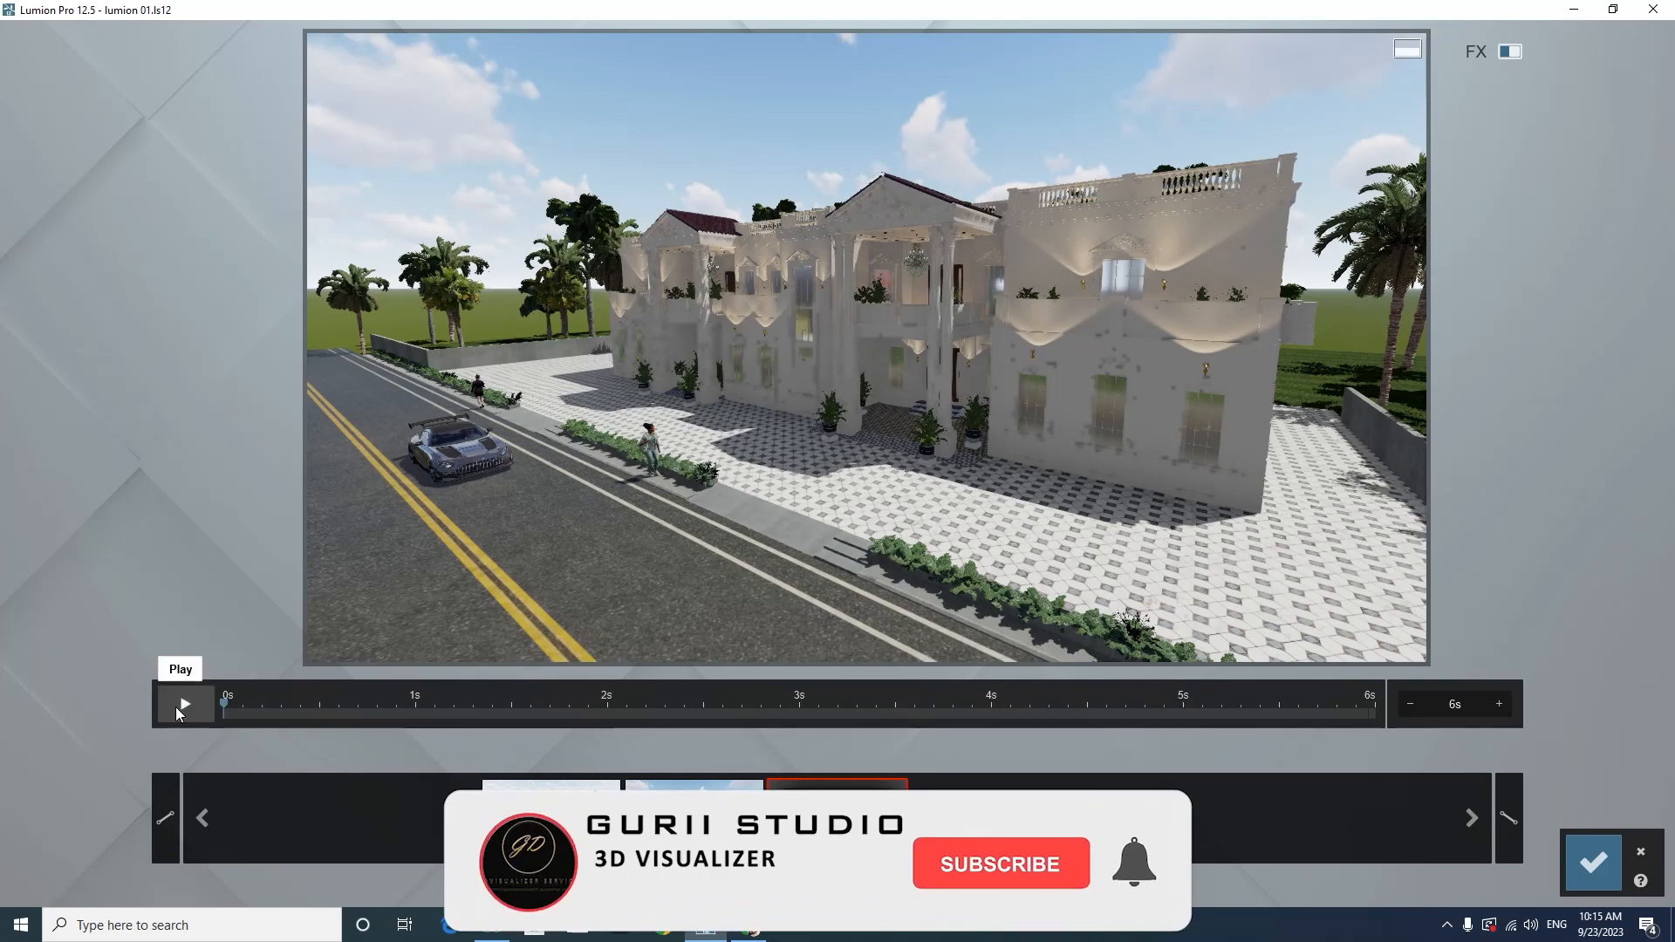
{"action": "left_click", "coordinate": [180, 706]}
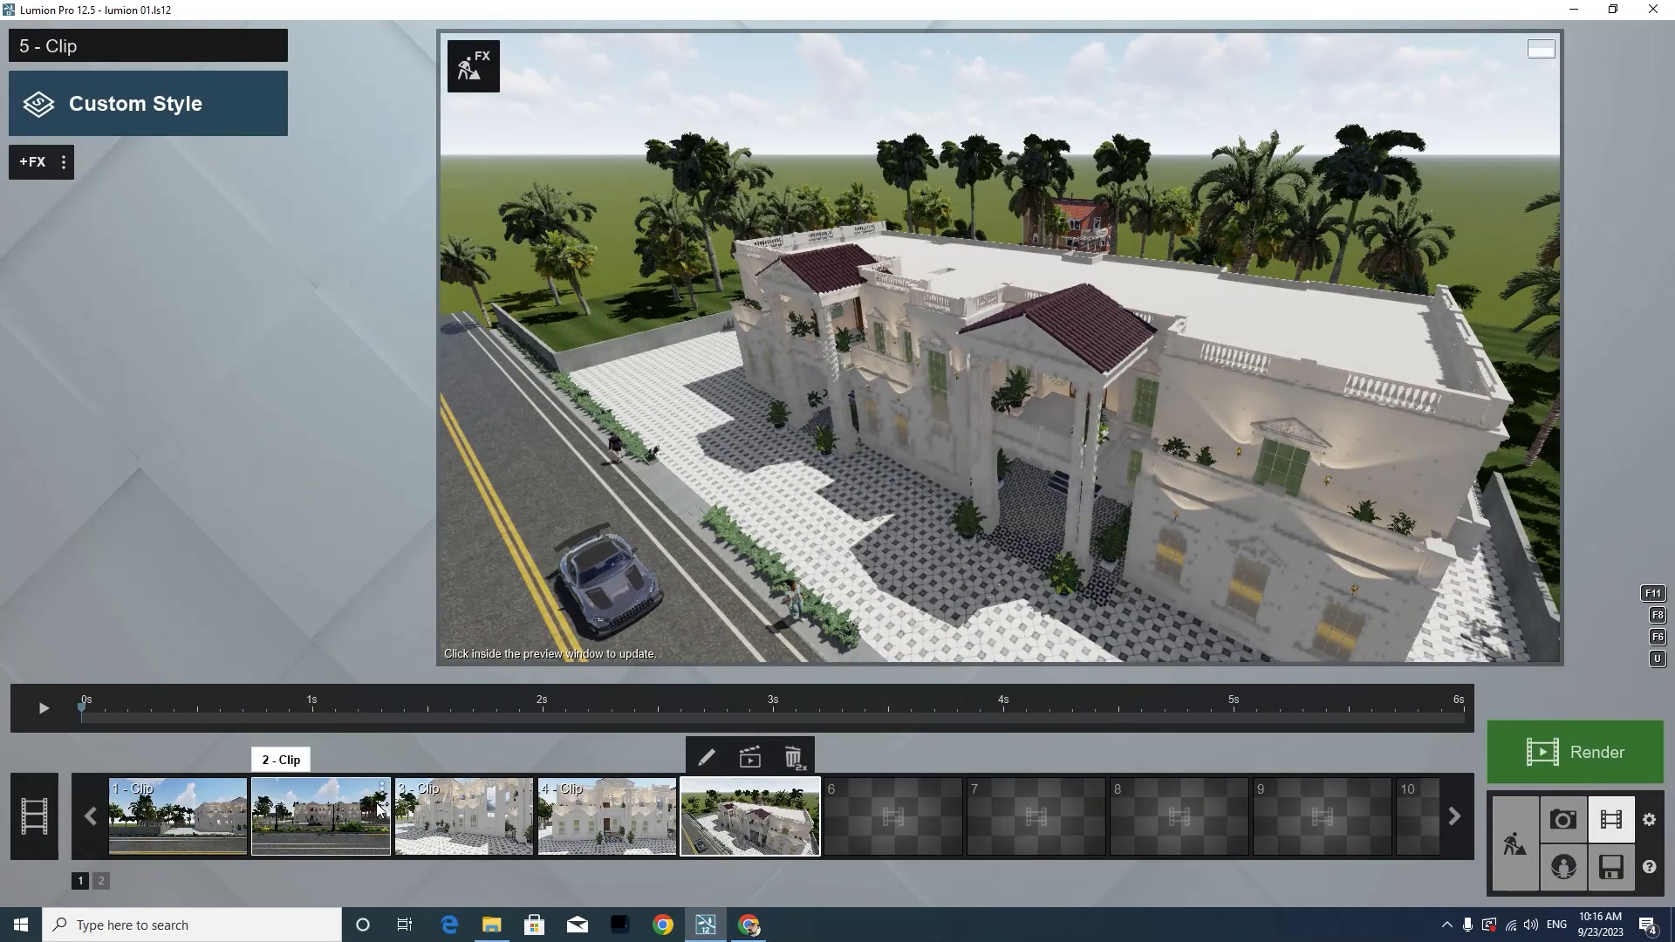
Switch to the entire movie and play back all five clips in sequence
{"action": "left_click", "coordinate": [32, 814]}
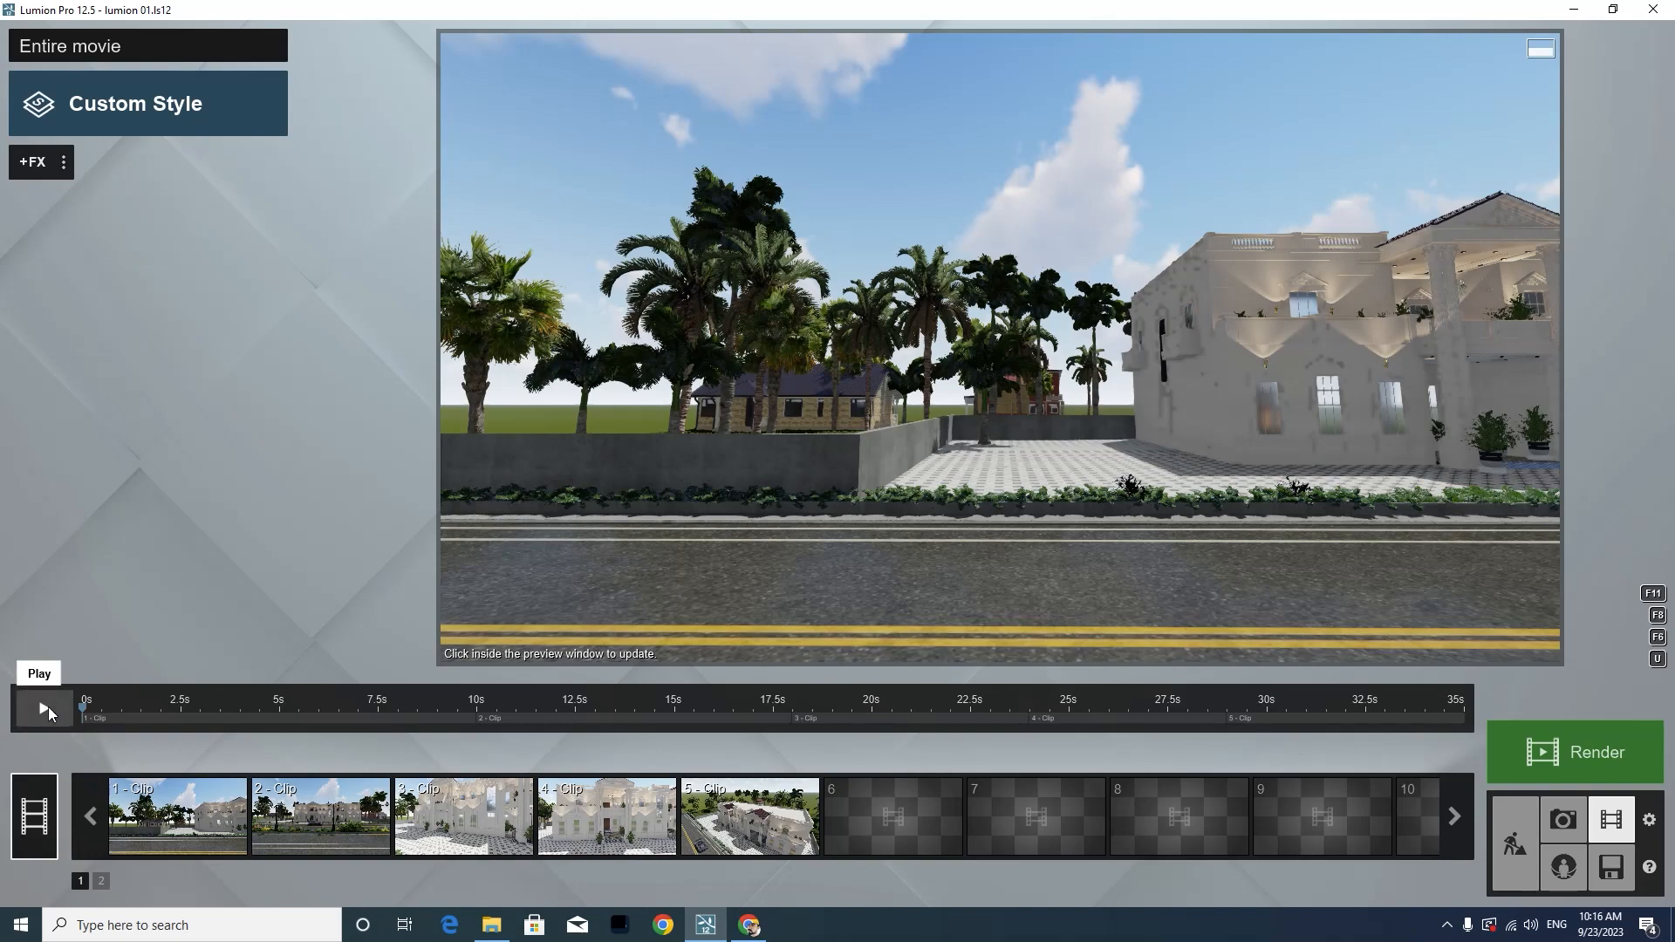
{"action": "left_click", "coordinate": [45, 710]}
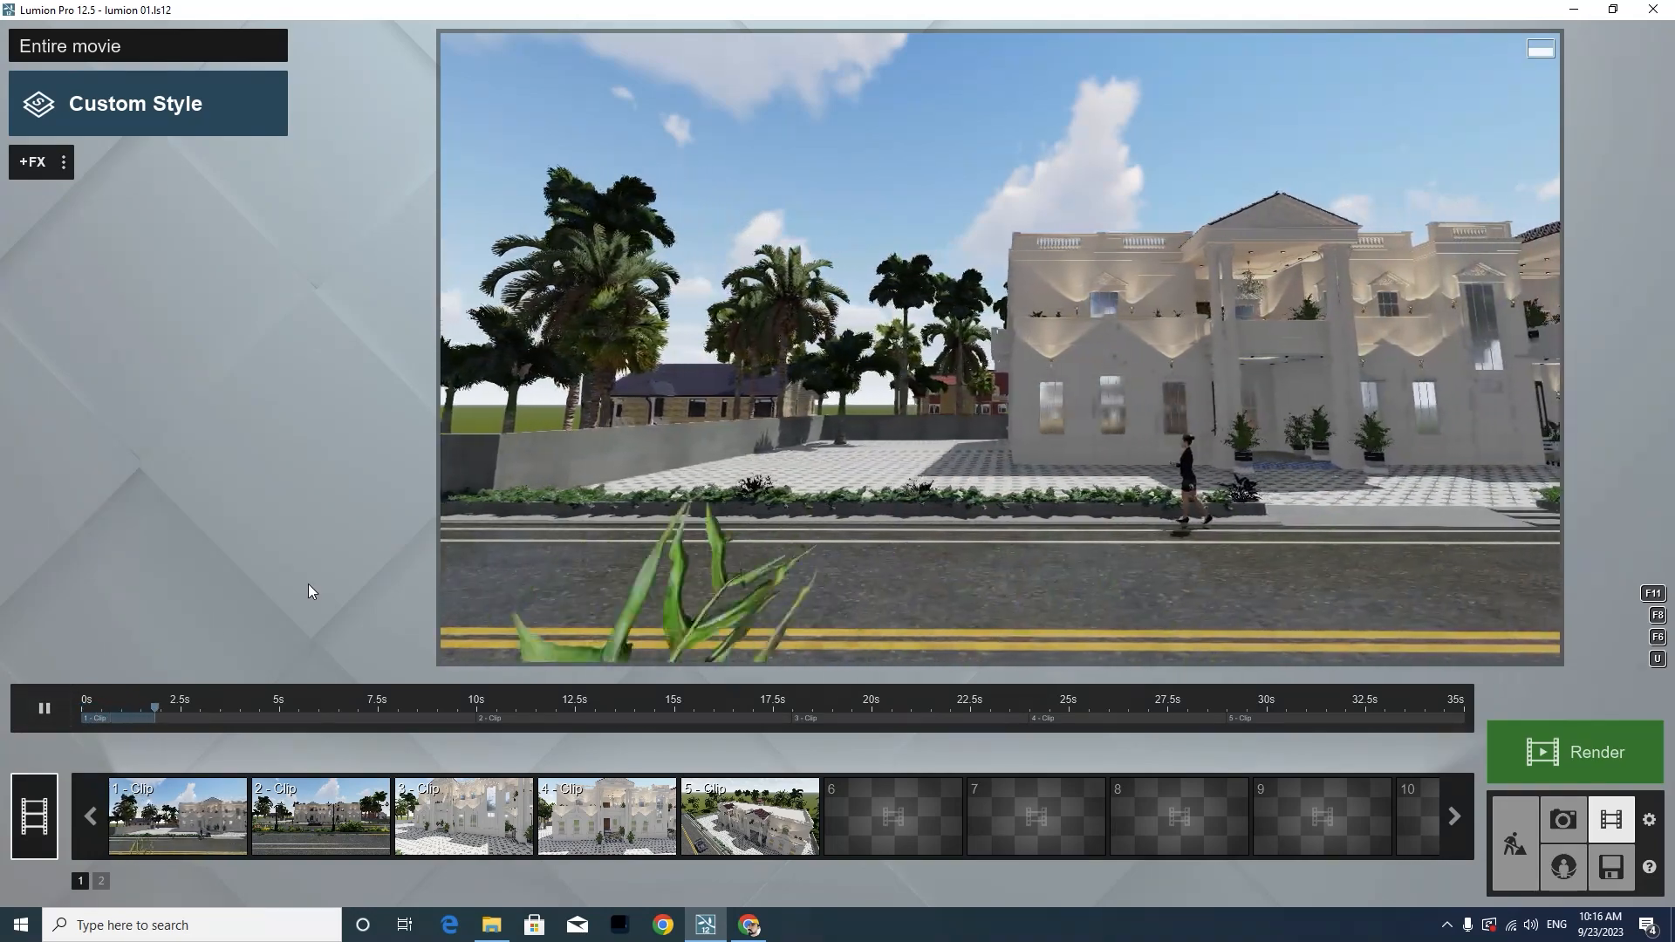